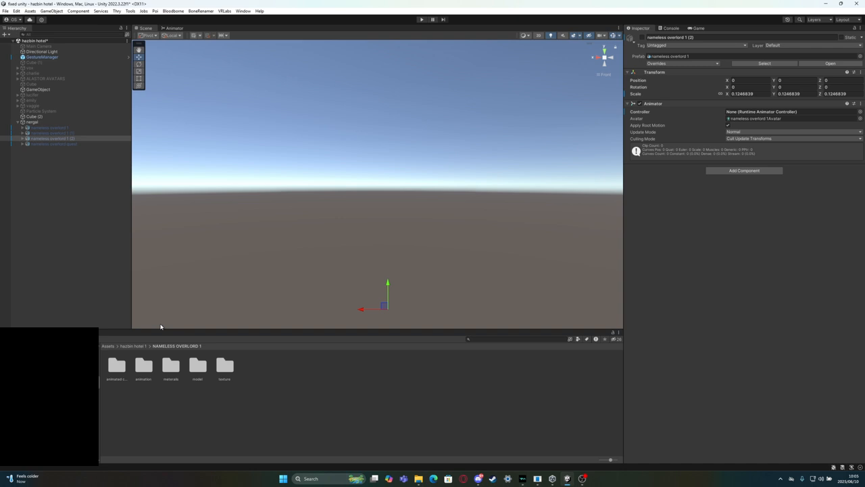
# Activate the nameless overlord 1 (2) avatar and add a VRC Avatar Descriptor component to it
pyautogui.click(642, 38)
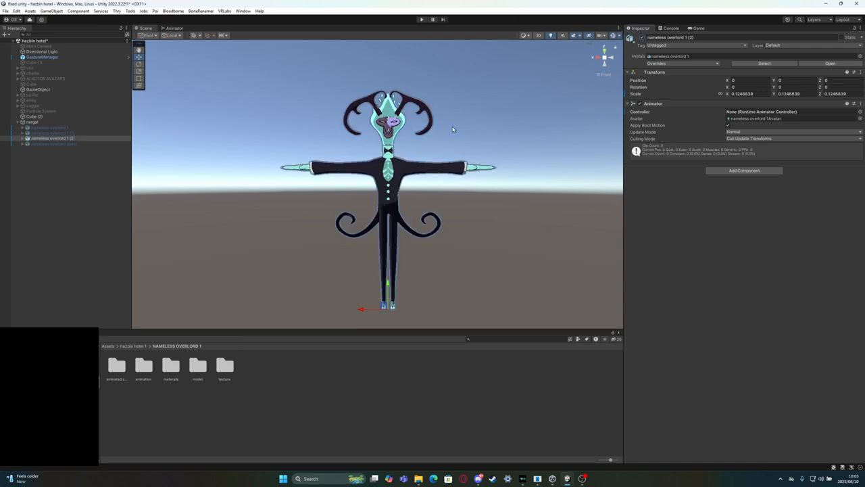
pyautogui.click(453, 129)
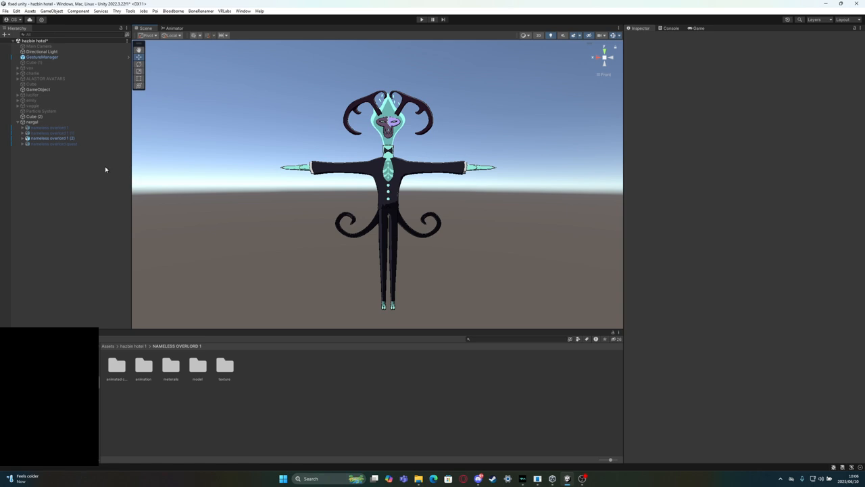
pyautogui.click(23, 138)
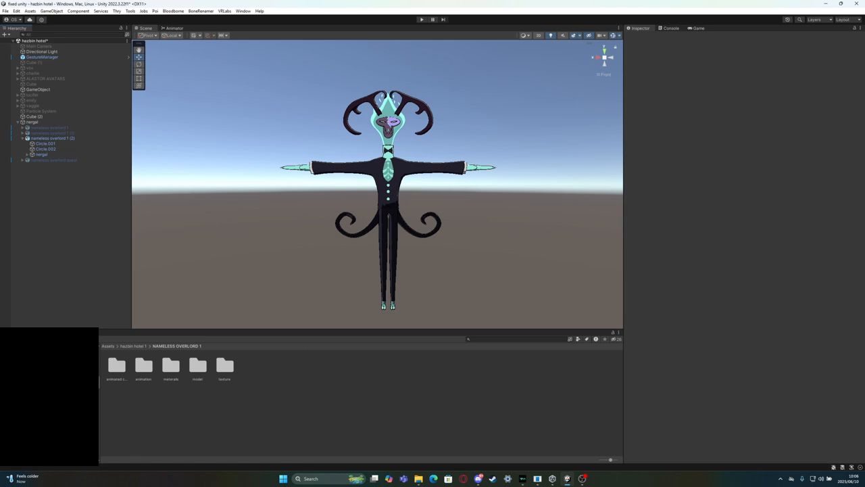
pyautogui.click(58, 139)
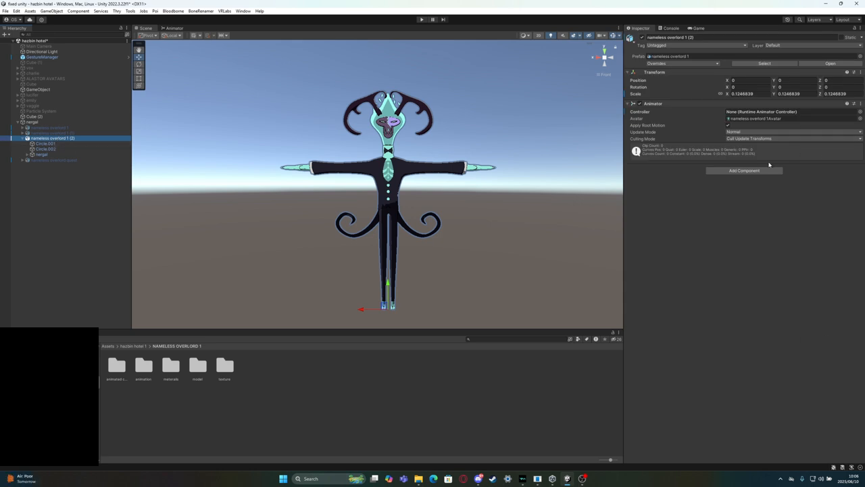
pyautogui.click(745, 171)
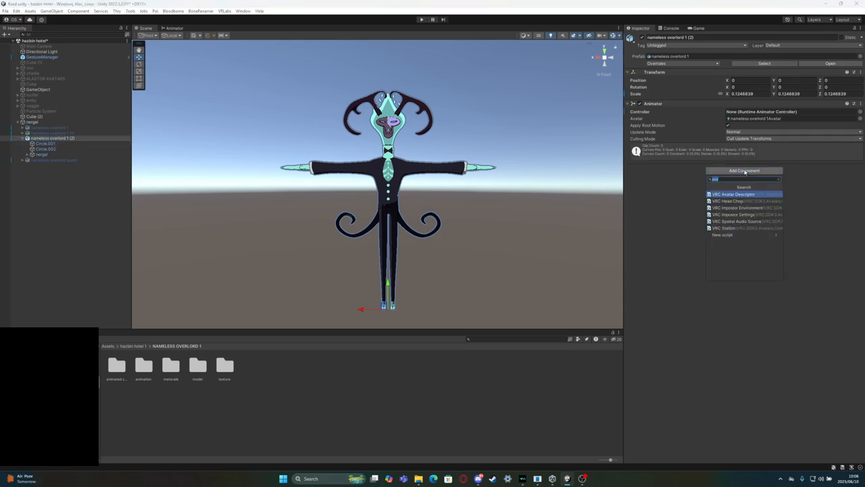
pyautogui.click(748, 194)
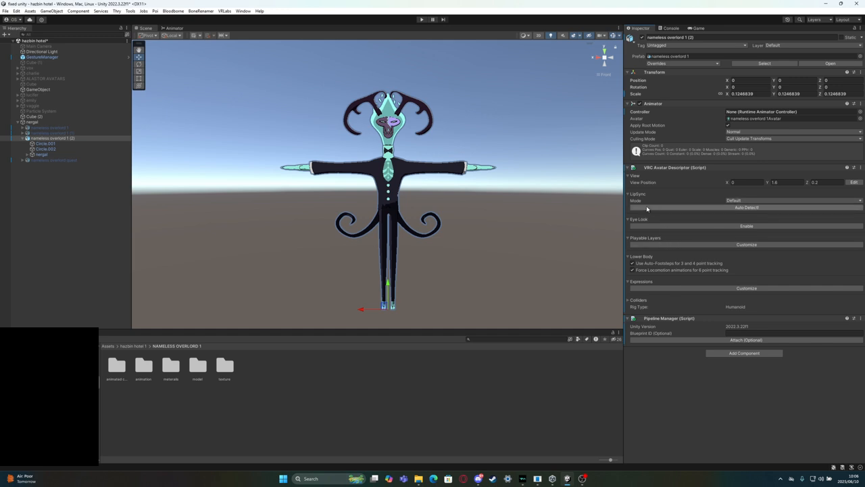
# Auto-detect the lip sync settings in the avatar descriptor of nameless overlord 1 (2)
pyautogui.scroll(3, 429, 101)
pyautogui.scroll(5, 427, 105)
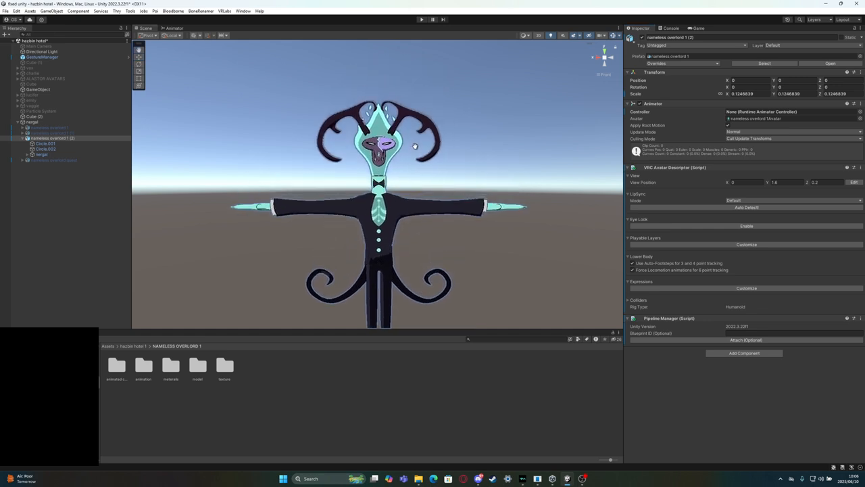
pyautogui.scroll(4, 416, 147)
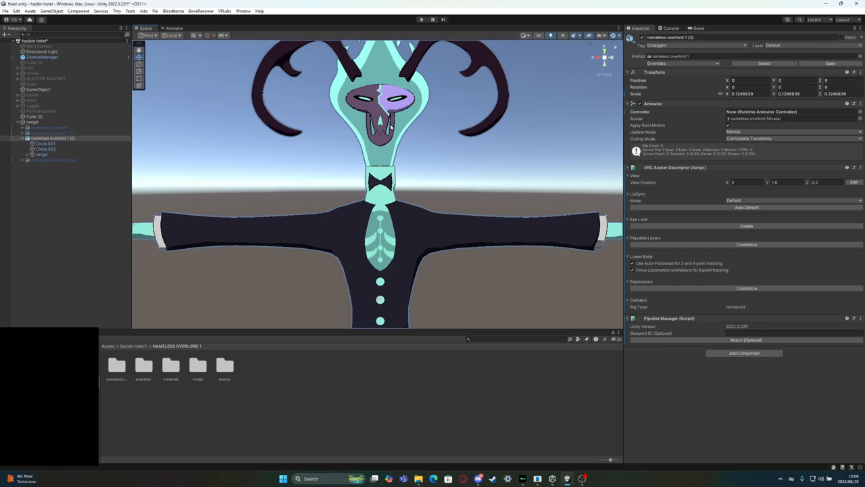
pyautogui.click(393, 267)
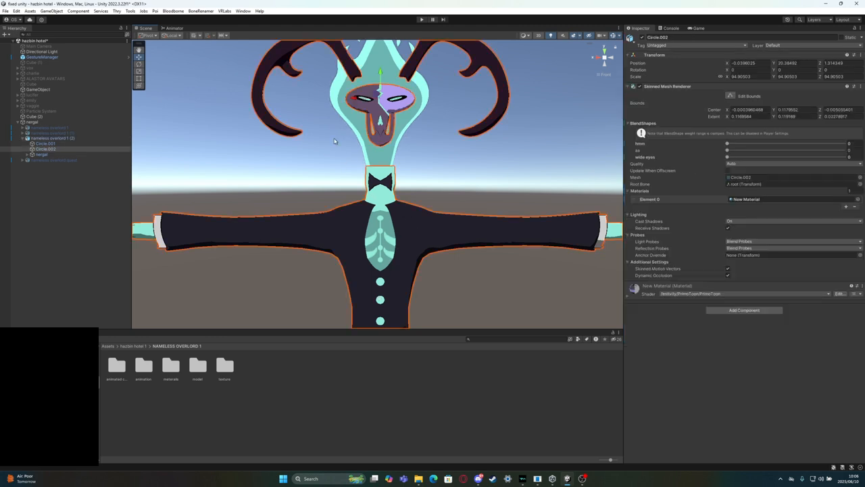
pyautogui.click(79, 133)
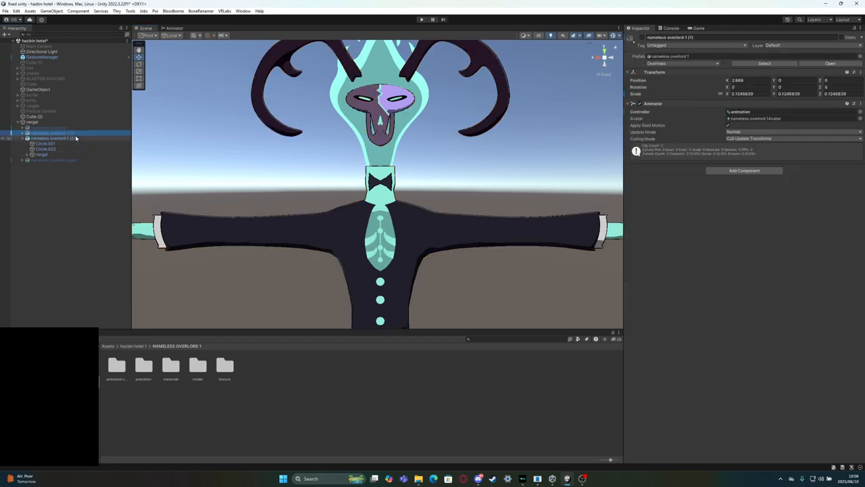
pyautogui.click(74, 138)
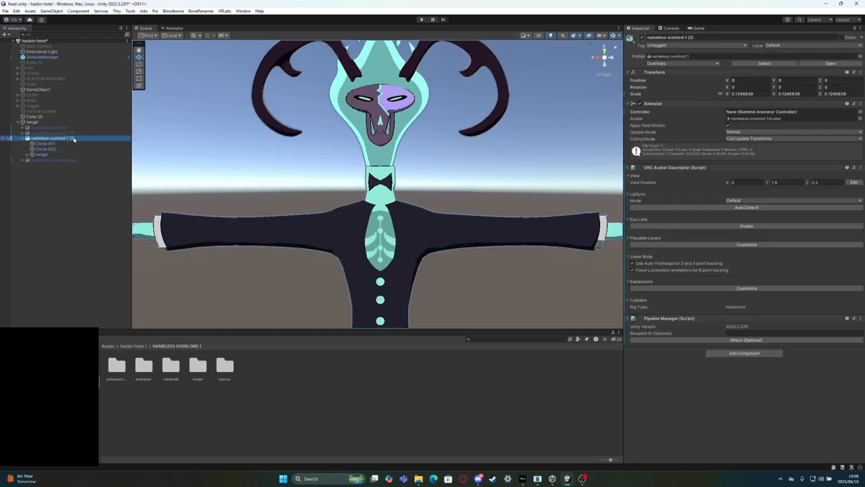
pyautogui.click(727, 208)
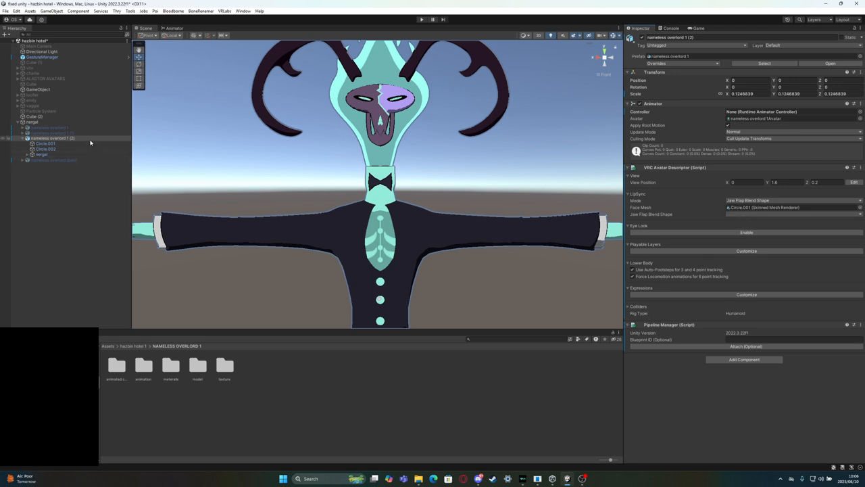
# Set the lip sync face mesh to Circle.002 and the jaw flap blend shape to aa
pyautogui.click(384, 113)
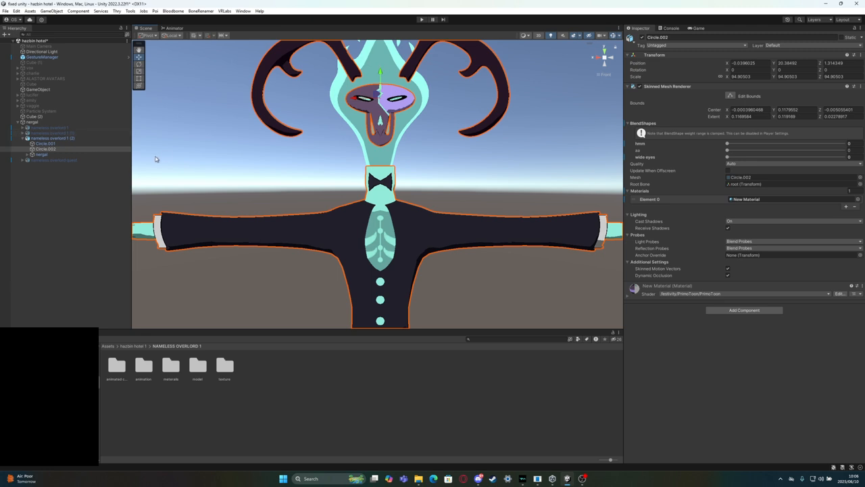
pyautogui.click(60, 139)
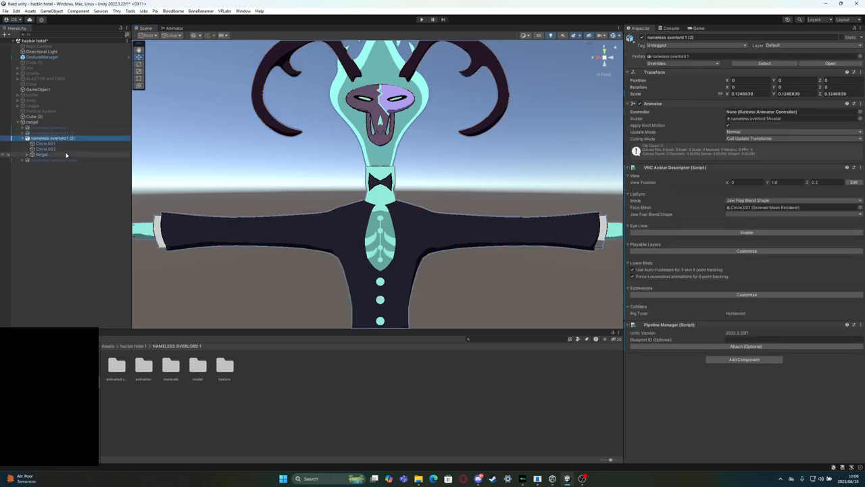
pyautogui.moveTo(48, 150); pyautogui.dragTo(742, 211)
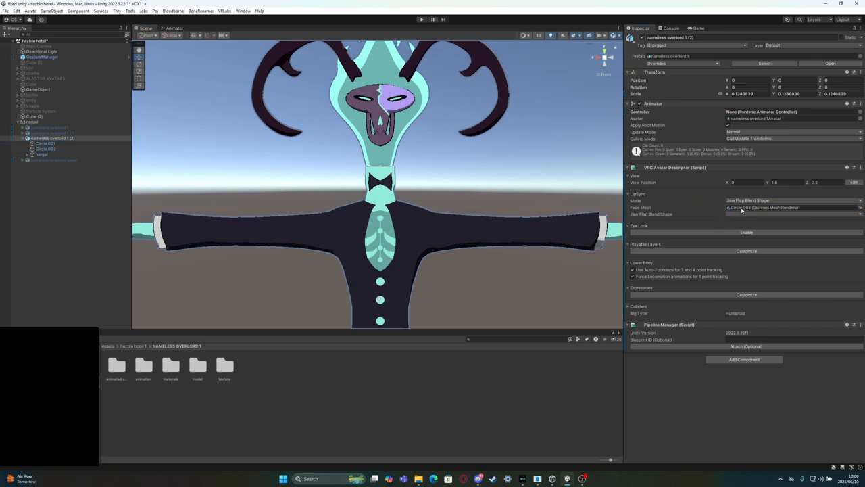
pyautogui.click(744, 214)
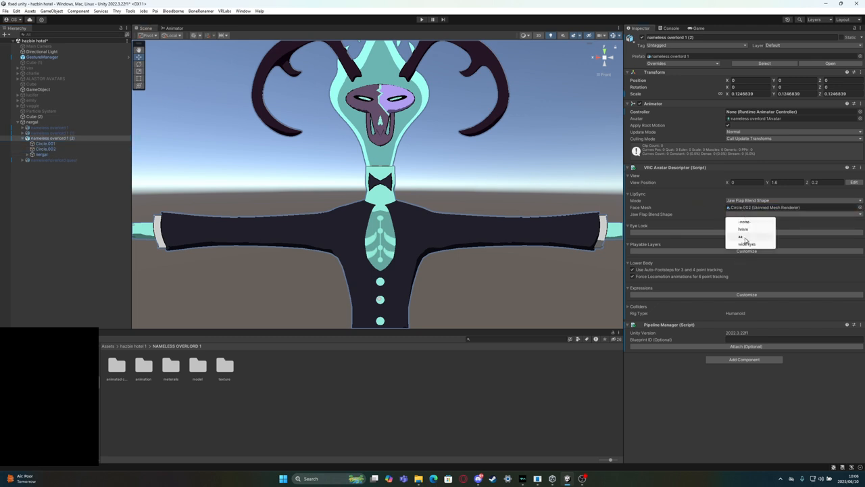
pyautogui.click(740, 236)
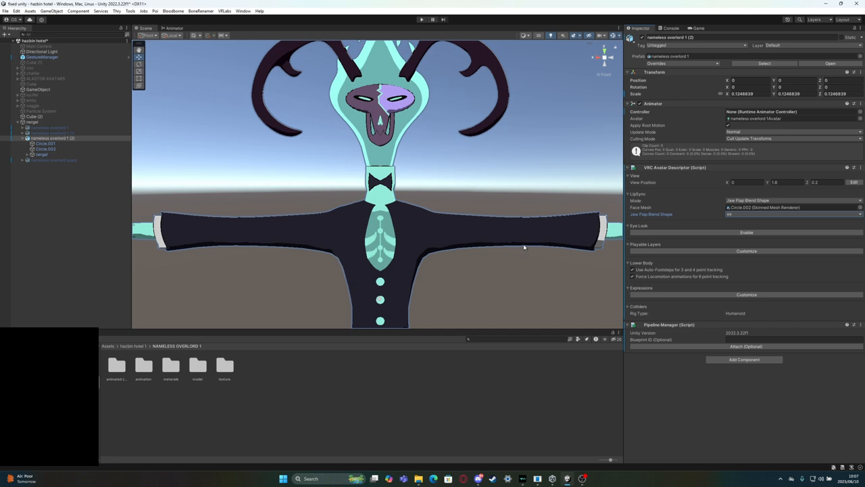
# View the nameless overlord's head from an angle and switch the scene view to perspective
pyautogui.moveTo(421, 159); pyautogui.dragTo(487, 171, button='right')
pyautogui.moveTo(404, 156); pyautogui.dragTo(581, 278, button='middle')
pyautogui.scroll(3, 365, 241)
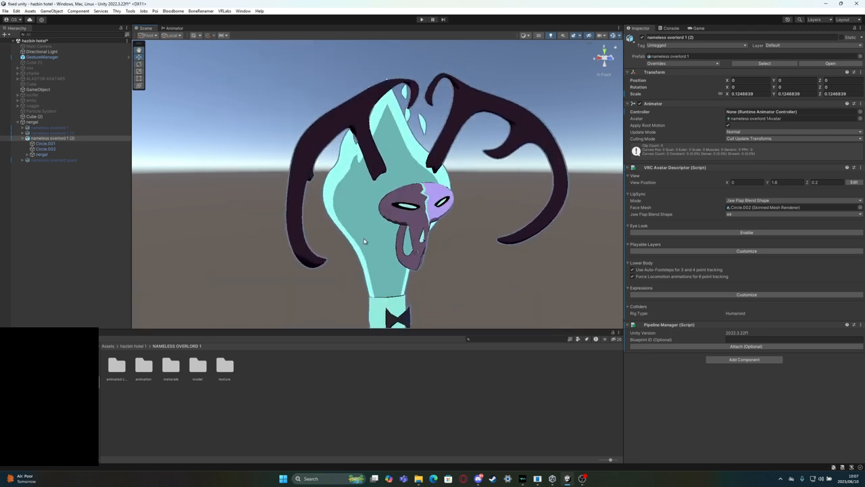
pyautogui.scroll(3, 433, 257)
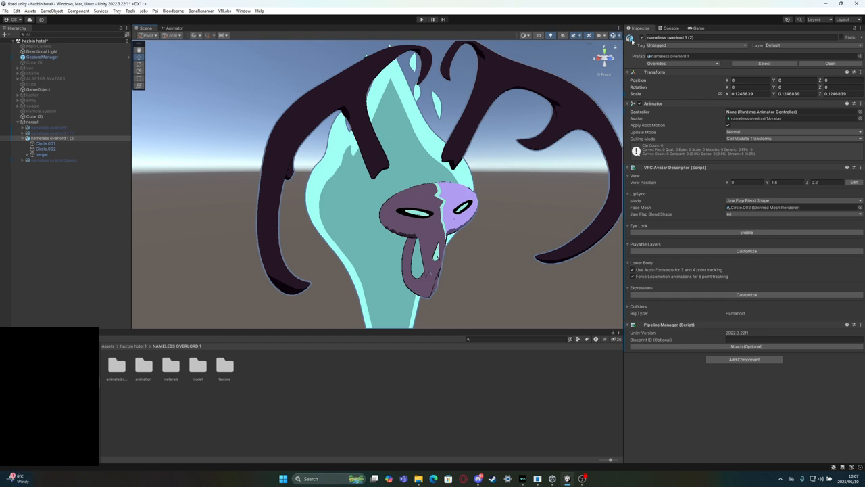
pyautogui.click(605, 59)
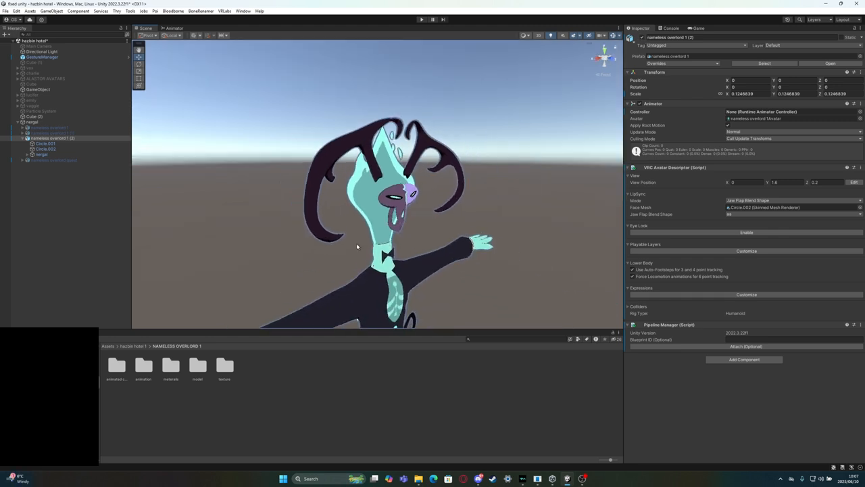
# Expand the vaggie group in the hierarchy and deactivate the nergal parent object
pyautogui.click(18, 106)
pyautogui.click(36, 110)
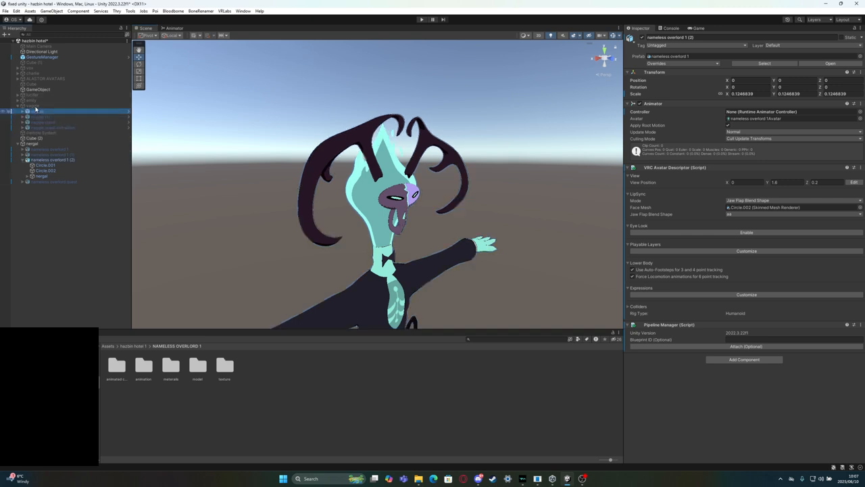
pyautogui.click(41, 144)
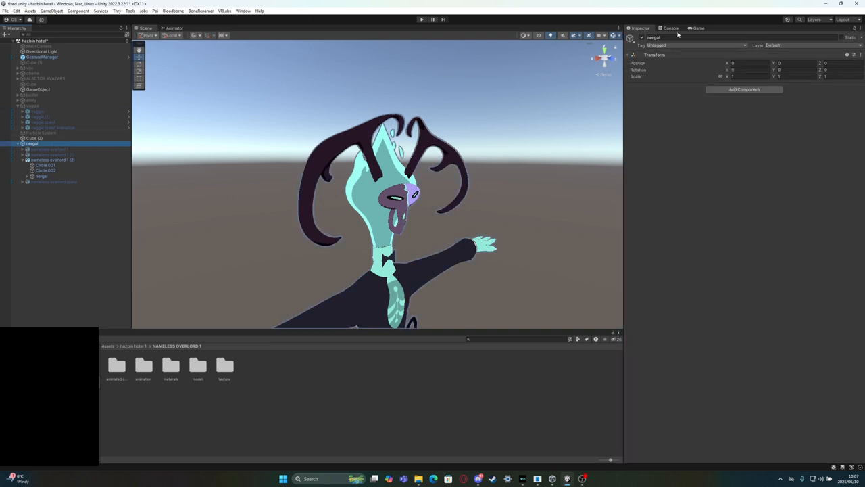
pyautogui.click(642, 37)
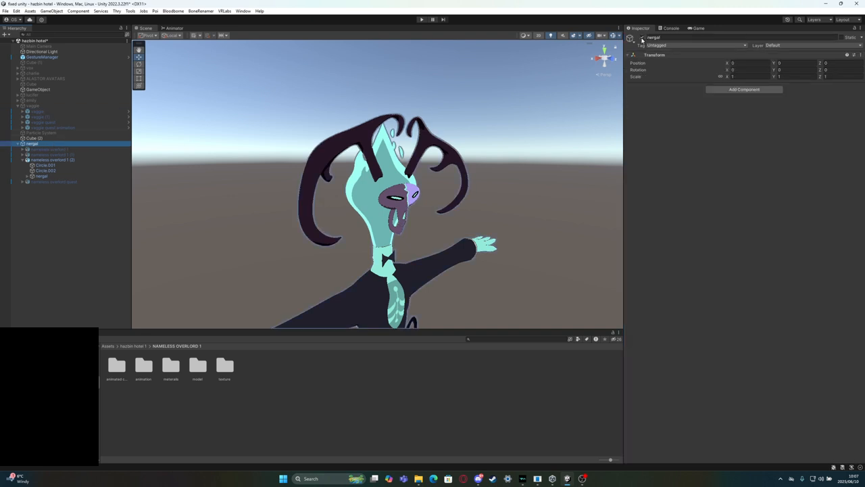
# Activate the vaggie parent object and bring its avatar into view in the scene
pyautogui.click(61, 128)
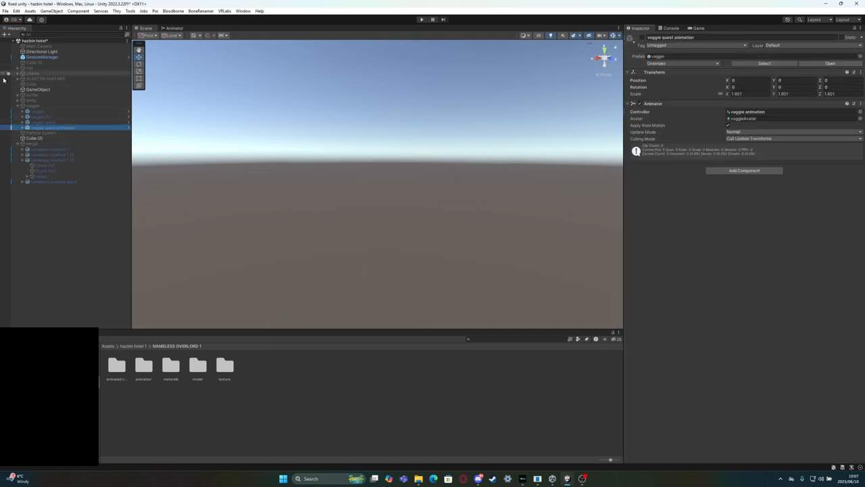
pyautogui.click(61, 111)
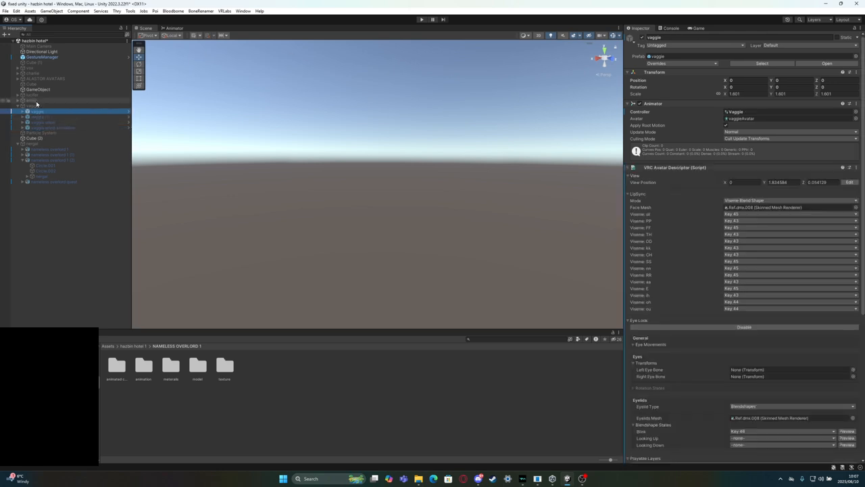
pyautogui.click(36, 107)
pyautogui.click(641, 38)
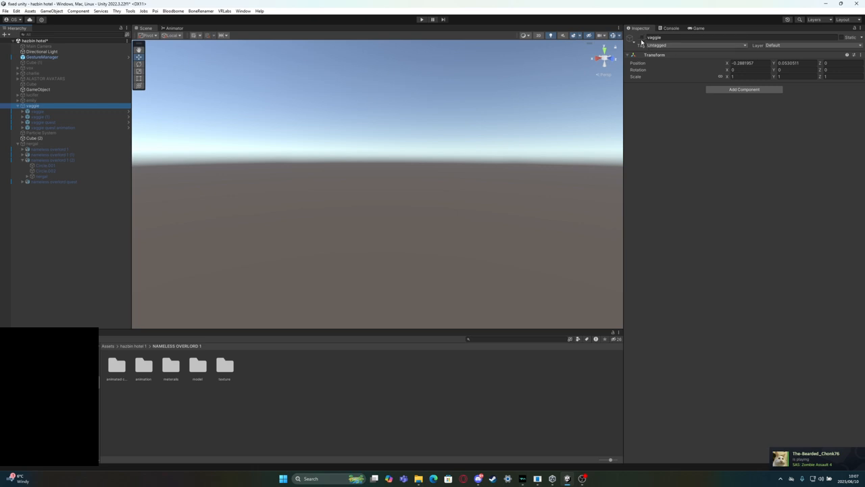
pyautogui.scroll(-3, 314, 167)
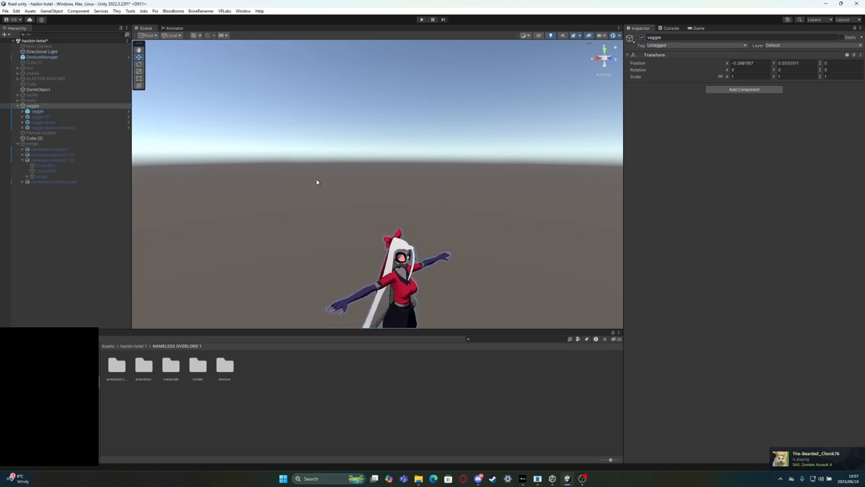
pyautogui.moveTo(400, 226); pyautogui.dragTo(329, 116, button='middle')
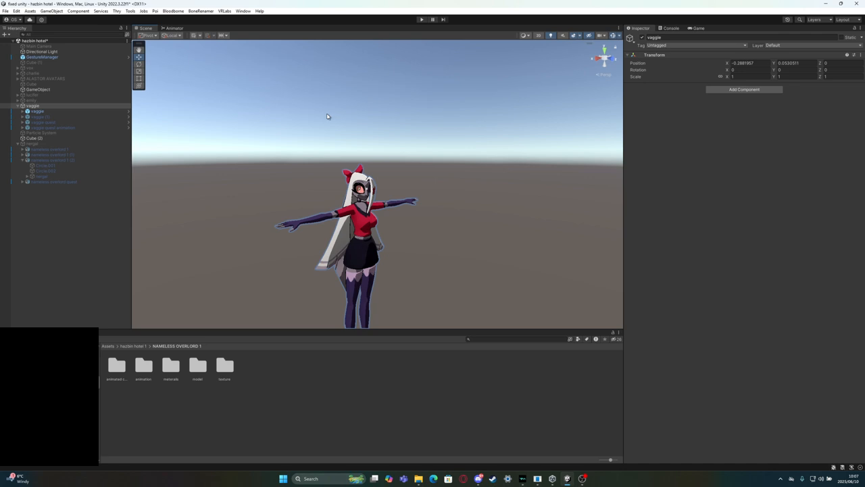
# Expand the vaggie avatar down to its base outfit and focus the scene view on the Hair.smd mesh
pyautogui.click(22, 111)
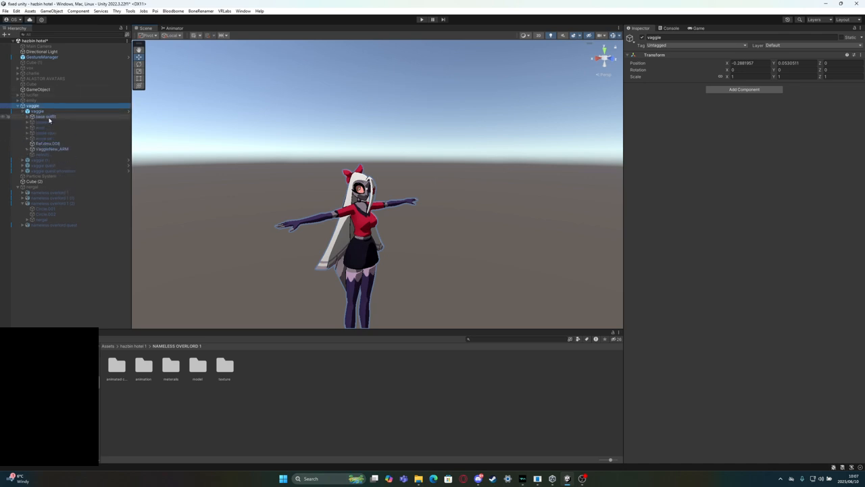
pyautogui.click(27, 116)
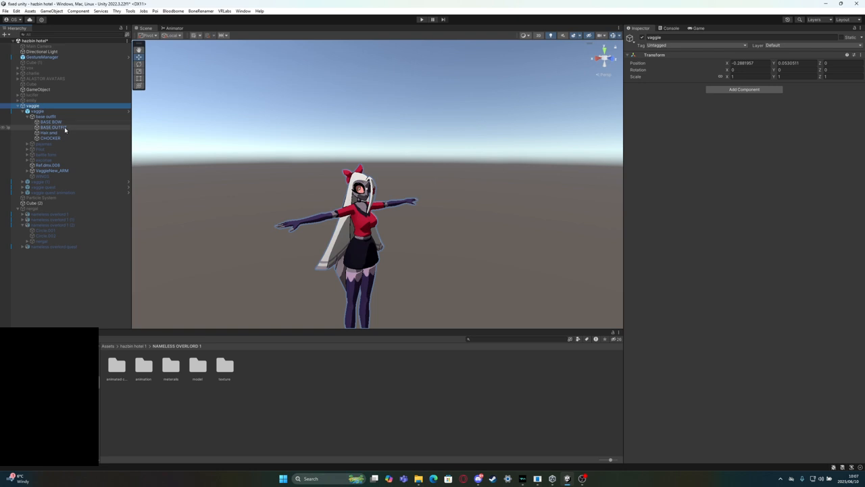
pyautogui.doubleClick(54, 132)
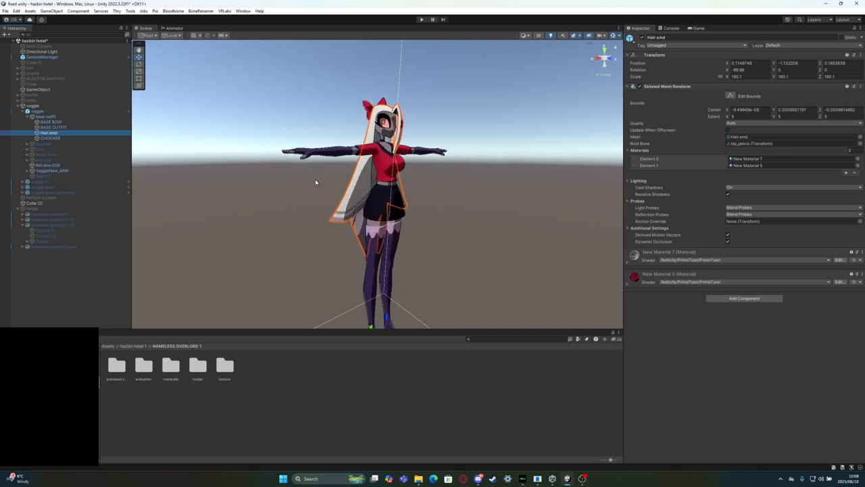
# Examine the vaggie avatar's head and eye close up from the front and the side
pyautogui.scroll(4, 315, 182)
pyautogui.moveTo(366, 126); pyautogui.dragTo(337, 181, button='middle')
pyautogui.scroll(6, 337, 181)
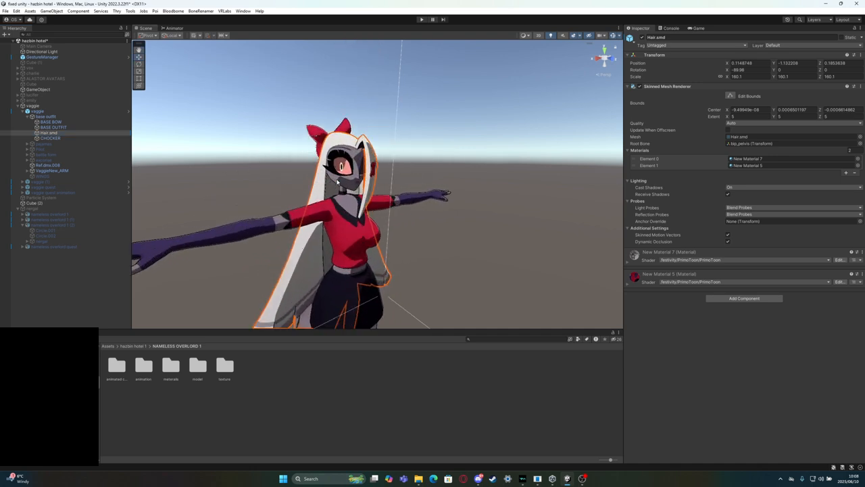
pyautogui.scroll(6, 337, 181)
pyautogui.moveTo(344, 166); pyautogui.dragTo(430, 170, button='right')
pyautogui.moveTo(377, 164); pyautogui.dragTo(549, 181, button='middle')
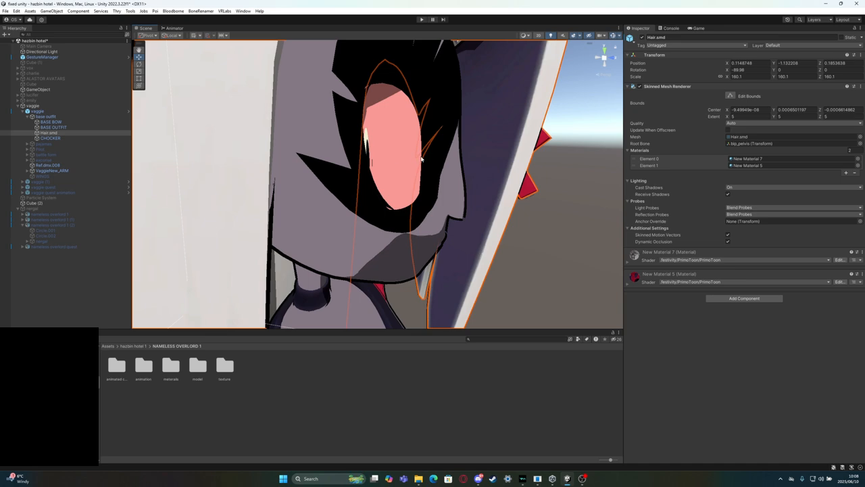
pyautogui.moveTo(421, 159); pyautogui.dragTo(361, 156, button='right')
pyautogui.scroll(-5, 360, 156)
pyautogui.moveTo(361, 155); pyautogui.dragTo(245, 164, button='middle')
pyautogui.moveTo(405, 174); pyautogui.dragTo(292, 181, button='right')
pyautogui.moveTo(376, 184); pyautogui.dragTo(351, 198, button='middle')
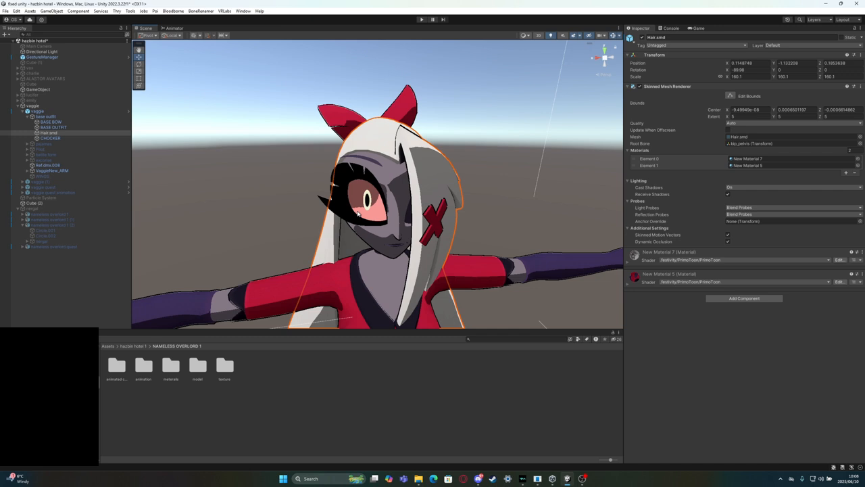
pyautogui.moveTo(358, 214); pyautogui.dragTo(501, 211, button='right')
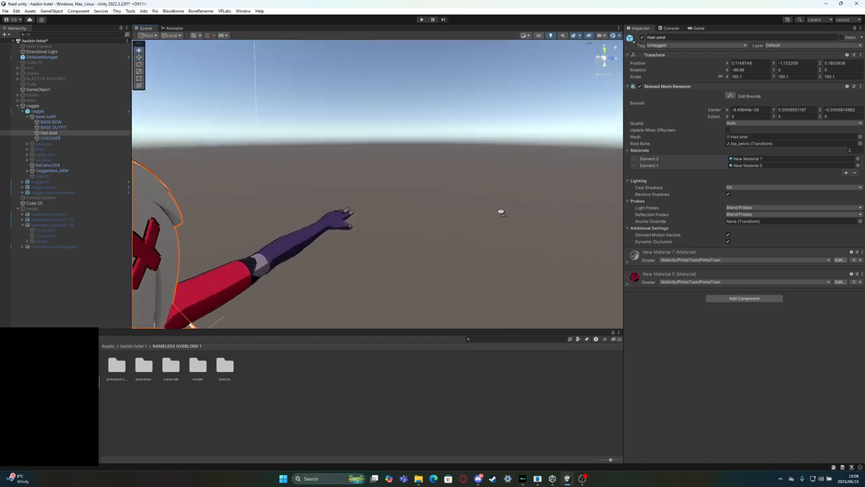
pyautogui.moveTo(500, 211); pyautogui.dragTo(603, 181, button='middle')
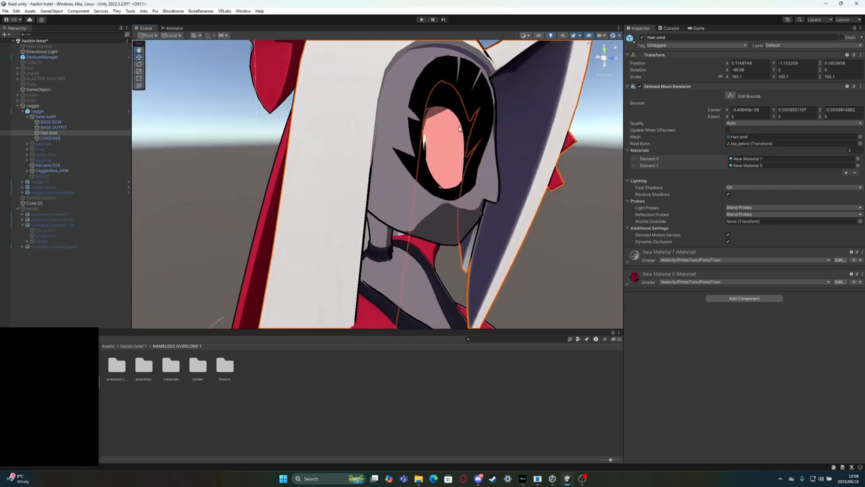
pyautogui.scroll(-5, 469, 142)
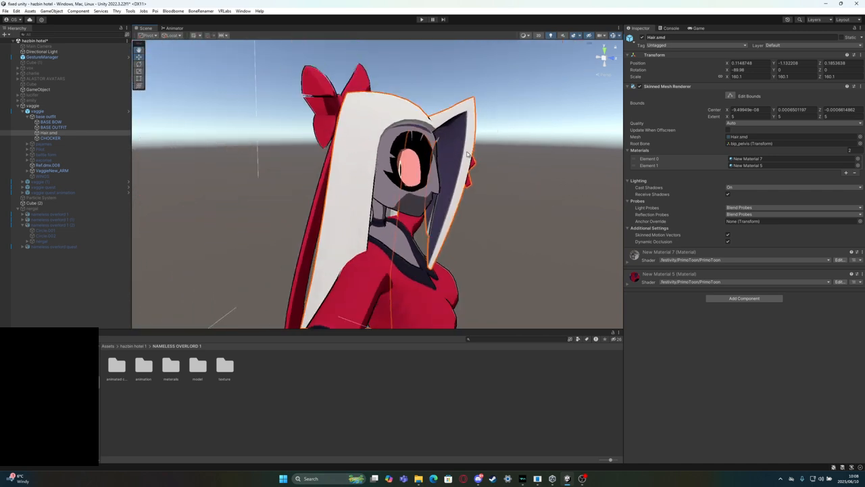
pyautogui.moveTo(442, 157); pyautogui.dragTo(353, 160, button='middle')
pyautogui.scroll(3, 353, 159)
pyautogui.moveTo(406, 139); pyautogui.dragTo(330, 134, button='right')
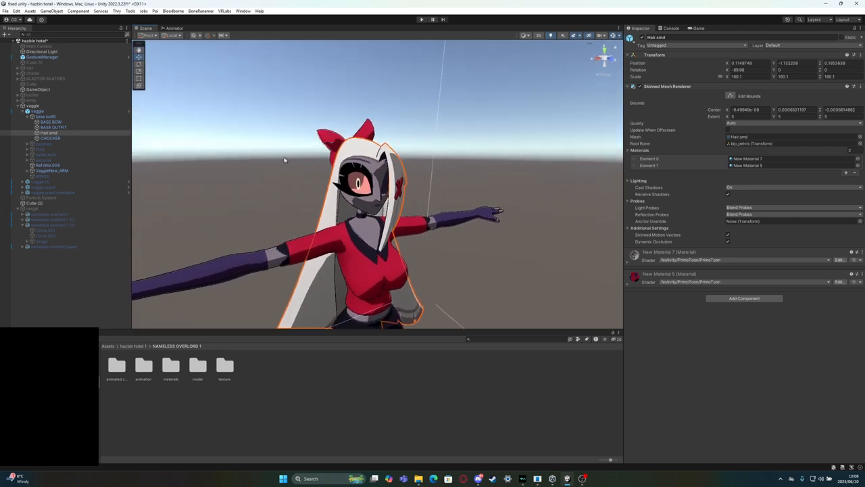
# Deactivate the vaggie parent object, activate the nergal parent object and frame the nameless overlord's upper body in the scene
pyautogui.click(34, 105)
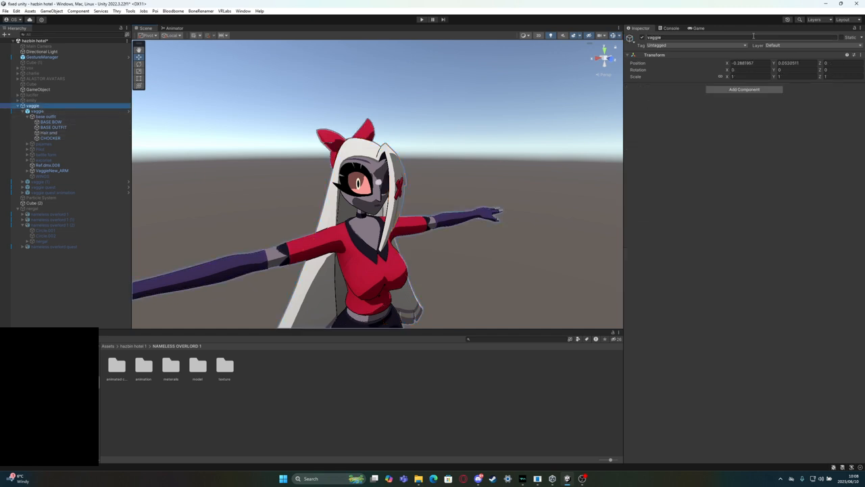
pyautogui.click(642, 37)
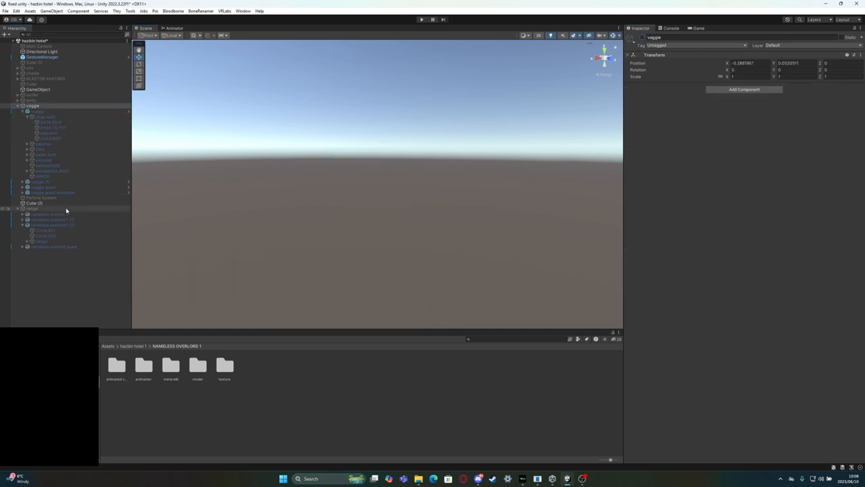
pyautogui.click(57, 209)
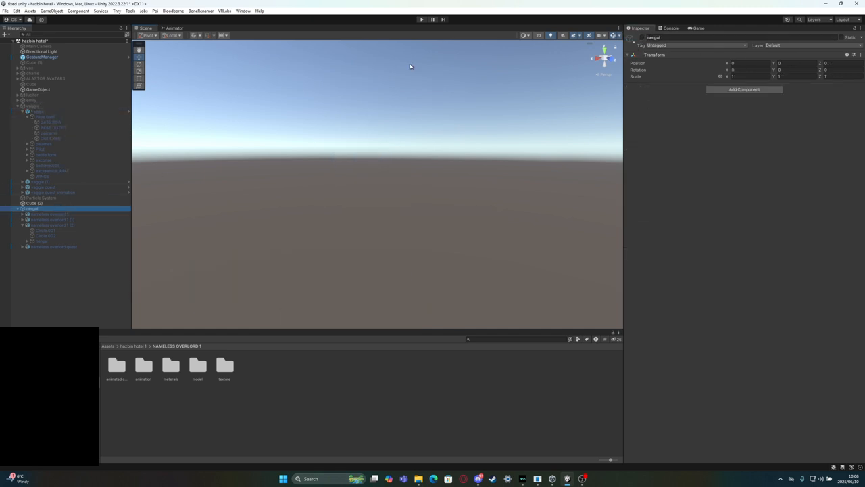
pyautogui.click(641, 37)
pyautogui.scroll(-6, 409, 175)
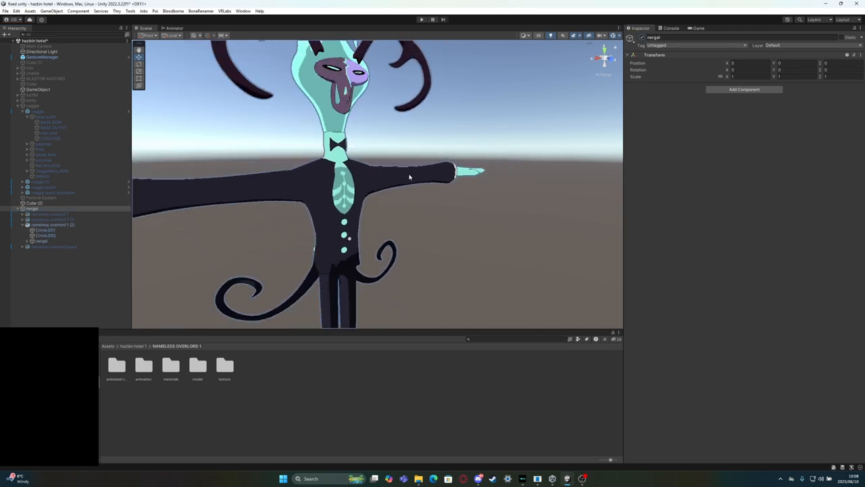
pyautogui.moveTo(452, 166); pyautogui.dragTo(429, 163, button='right')
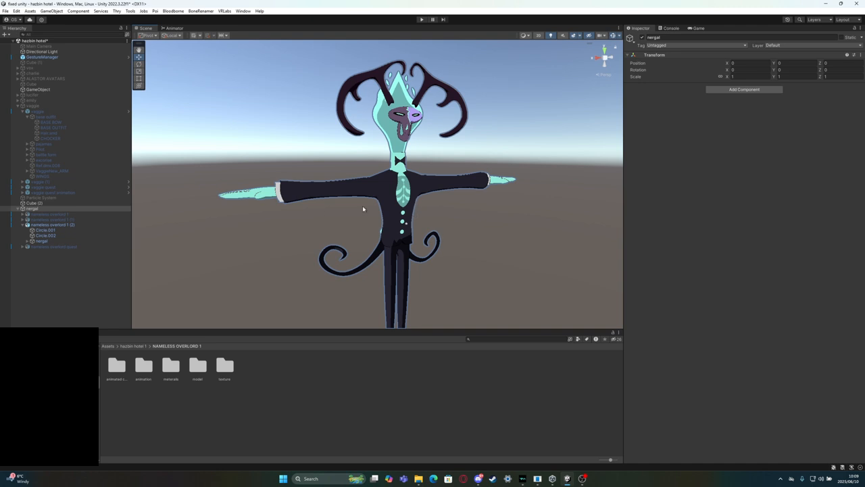
# Enable customization of the expressions and playable layers on nameless overlord 1 (2), and switch the Base layer from Default Locomotion to a custom controller
pyautogui.click(69, 224)
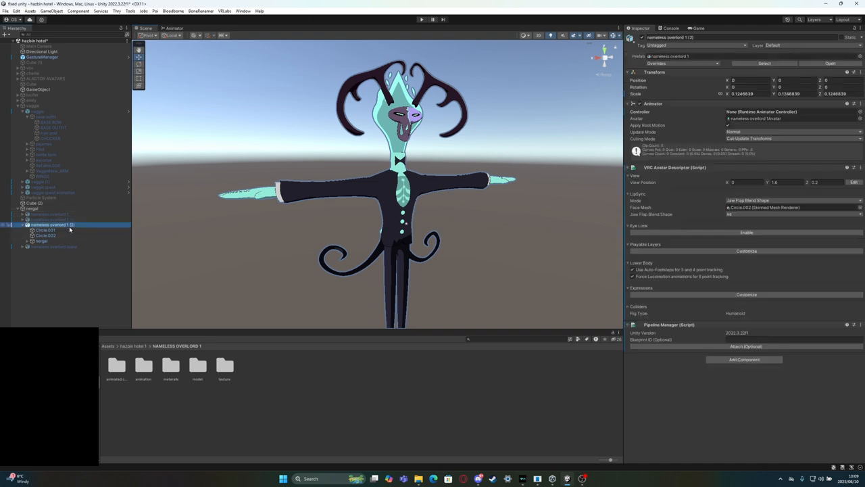
pyautogui.click(707, 295)
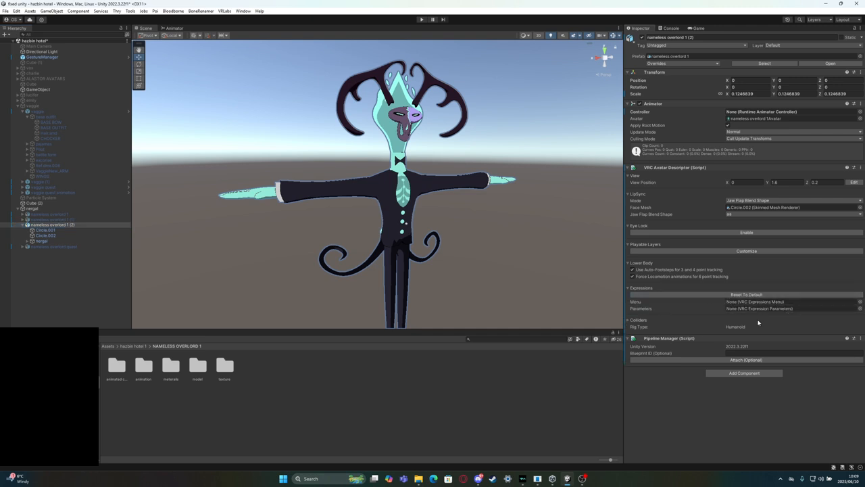
pyautogui.click(686, 252)
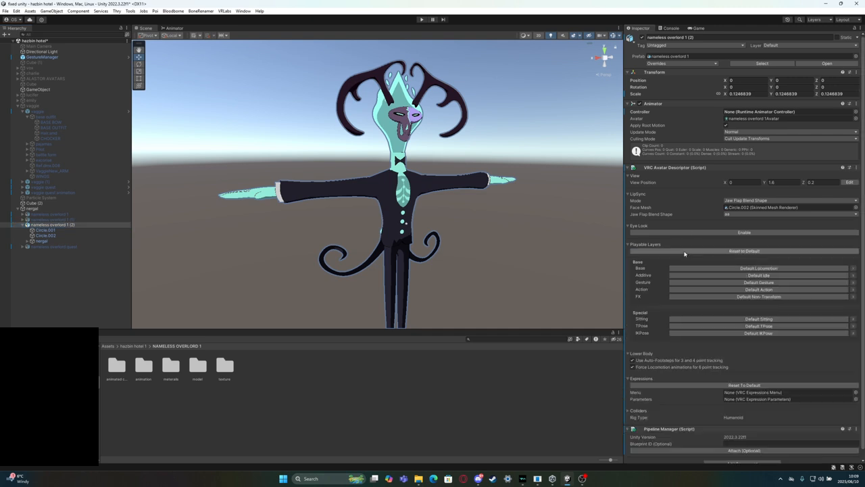
pyautogui.click(721, 267)
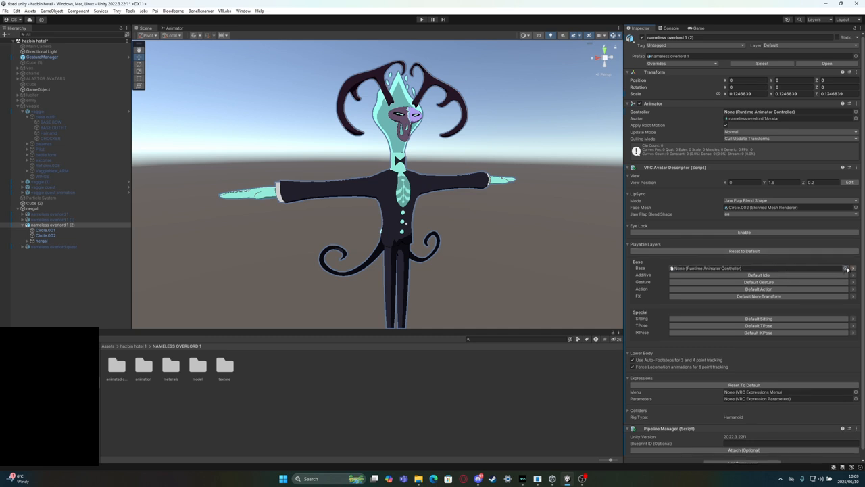
# Assign the GoLocoBase controller from the chloe GoControllers folder to the Base layer and locate it in the project
pyautogui.click(845, 267)
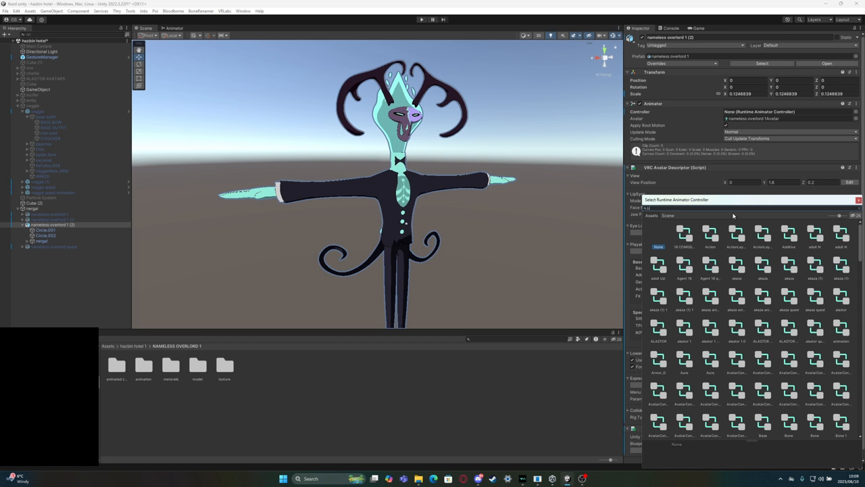
pyautogui.write('base')
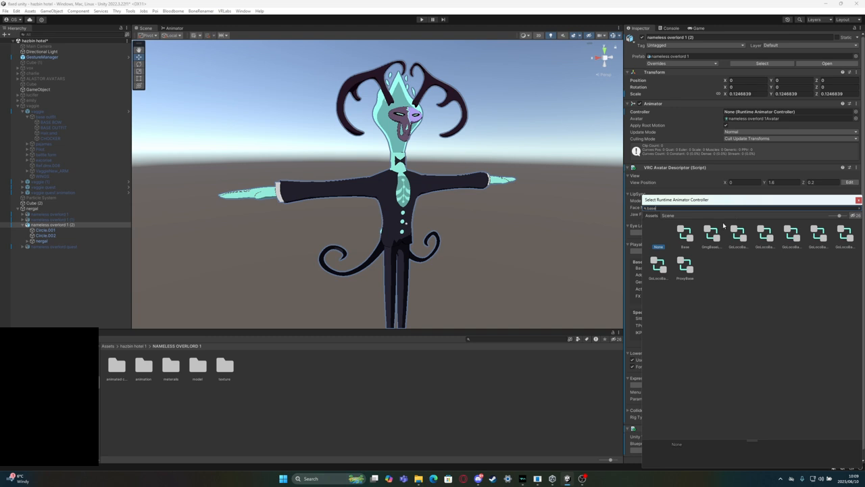
pyautogui.click(743, 233)
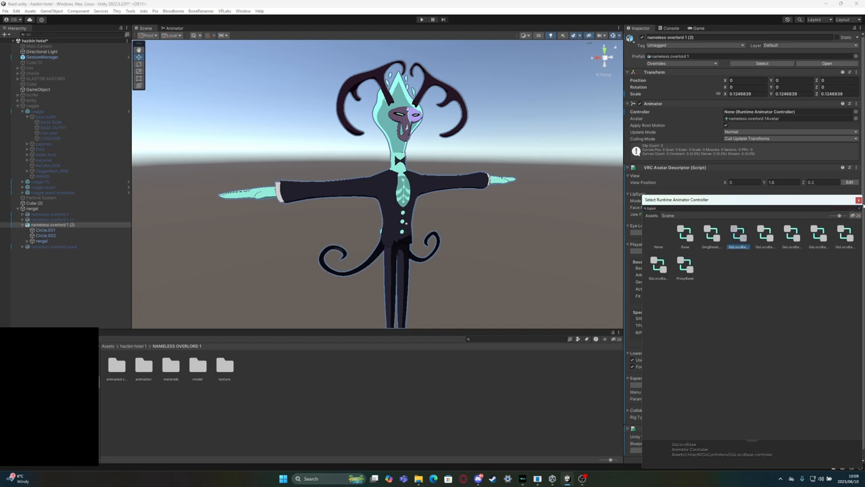
pyautogui.click(858, 200)
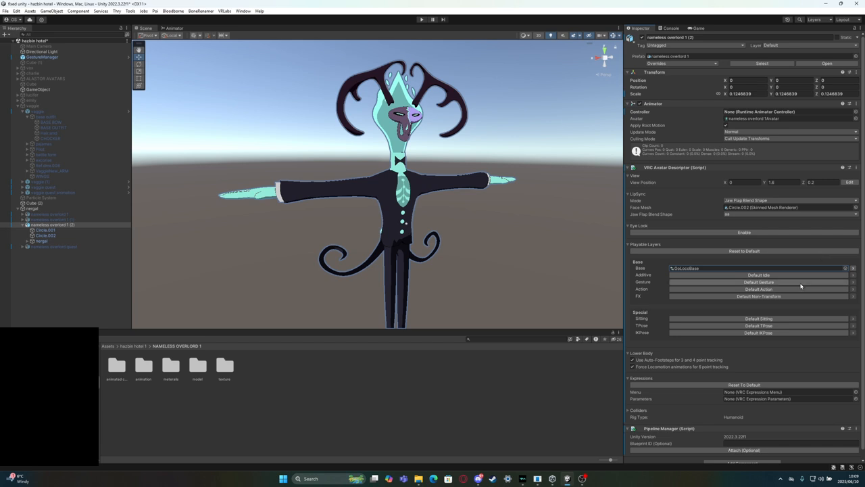
pyautogui.click(711, 268)
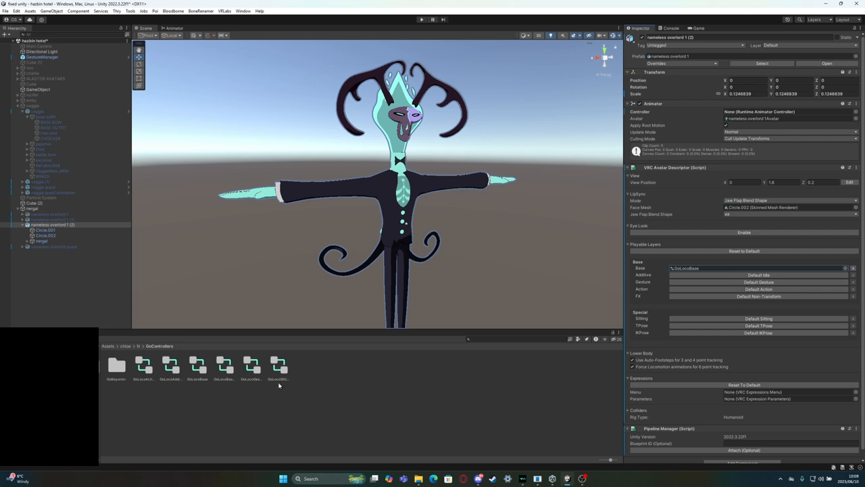
# Set the Base layer's controller to the GoLocoBase in Assets/GoGo/GoLoco/Controllers, searching the animator controllers for "base"
pyautogui.click(845, 267)
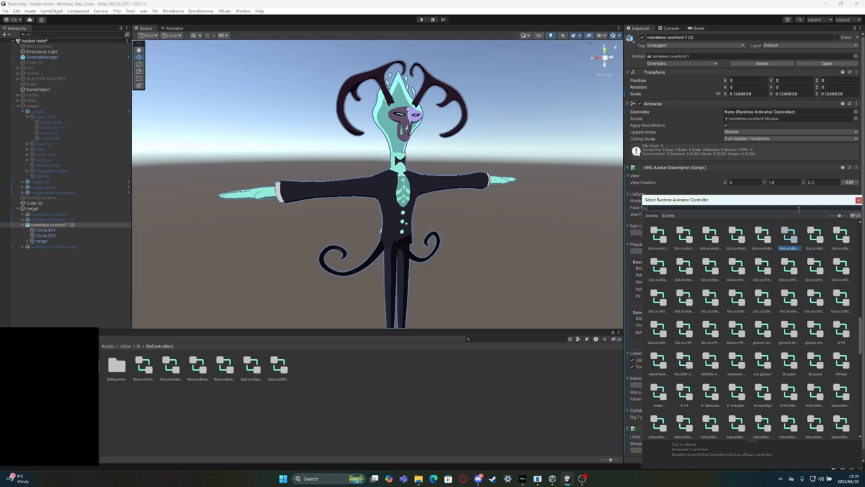
pyautogui.write('ase')
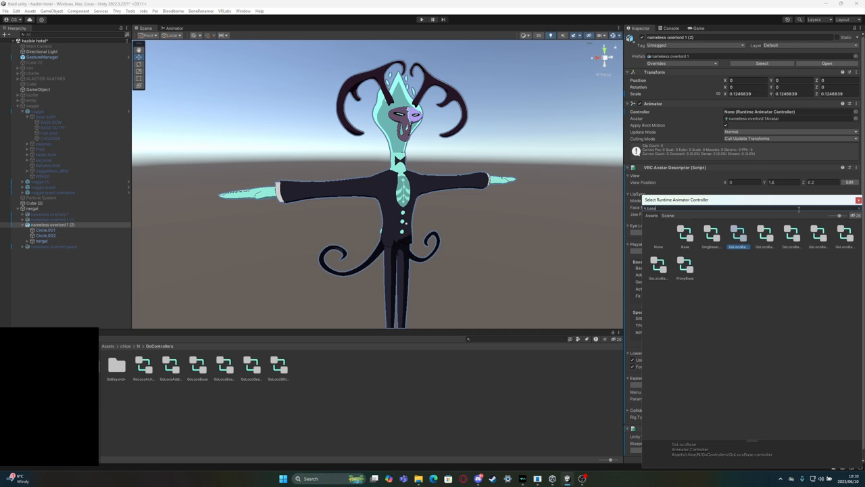
pyautogui.click(766, 233)
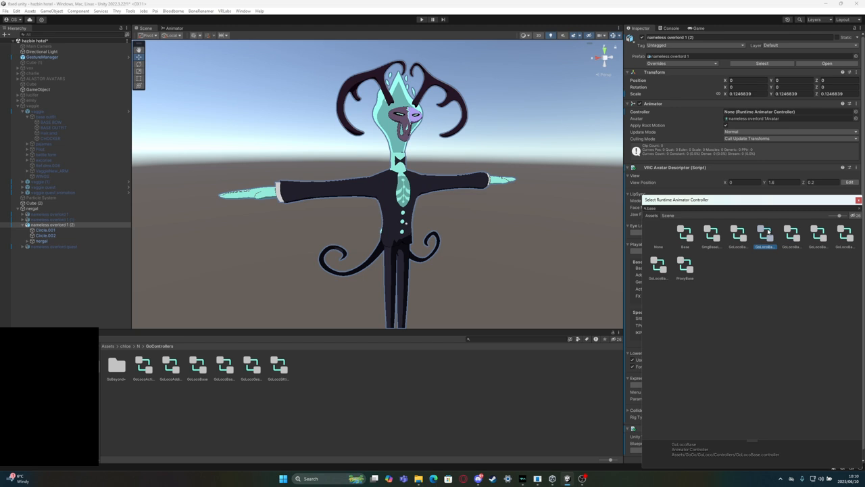
pyautogui.doubleClick(768, 231)
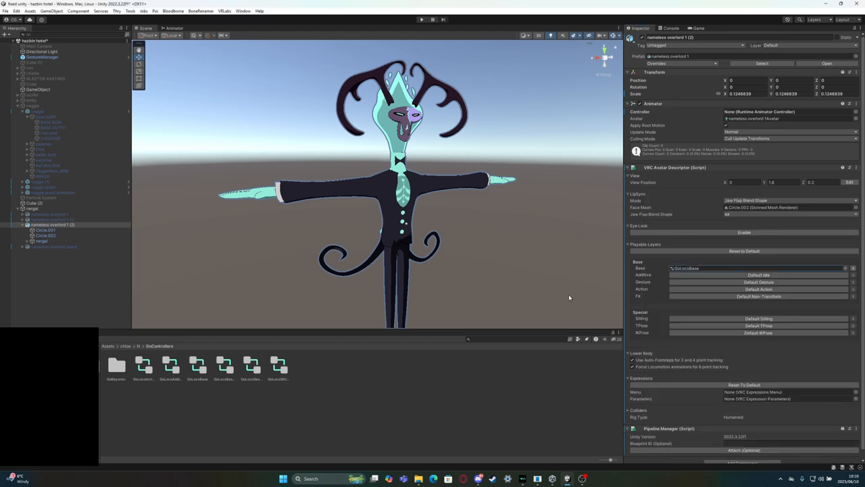
# Locate the assigned base controller in the project and look through the write-defaults controllers in the GoLoco ControllersWD folder
pyautogui.click(700, 269)
pyautogui.click(144, 346)
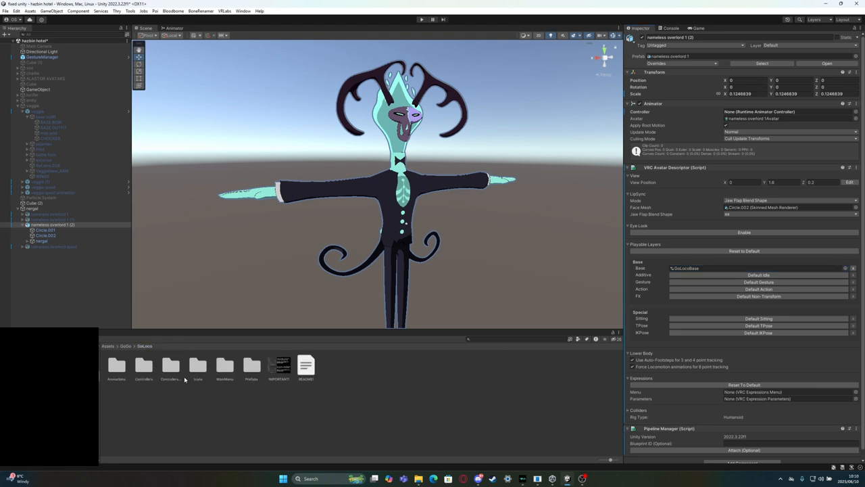
pyautogui.click(174, 371)
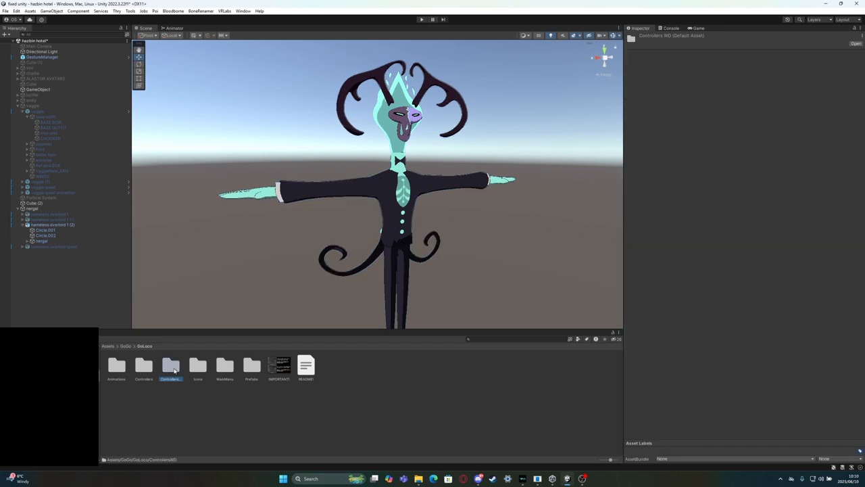
pyautogui.doubleClick(174, 370)
pyautogui.click(226, 376)
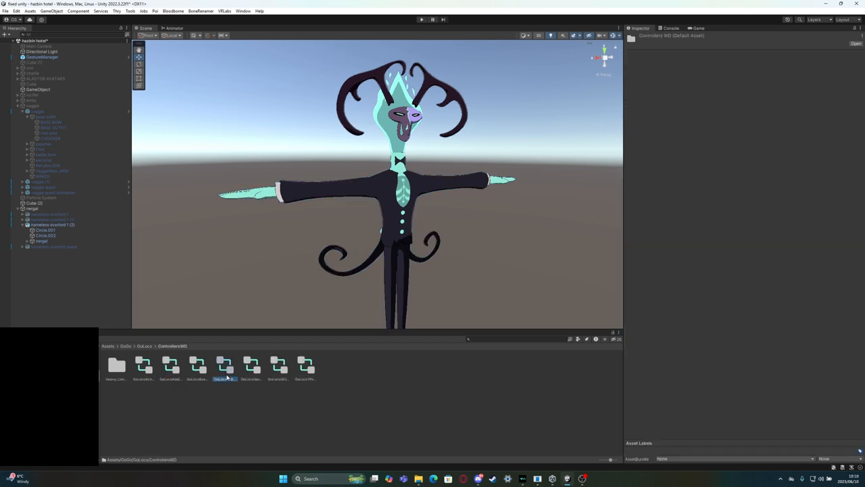
pyautogui.click(279, 368)
pyautogui.click(313, 362)
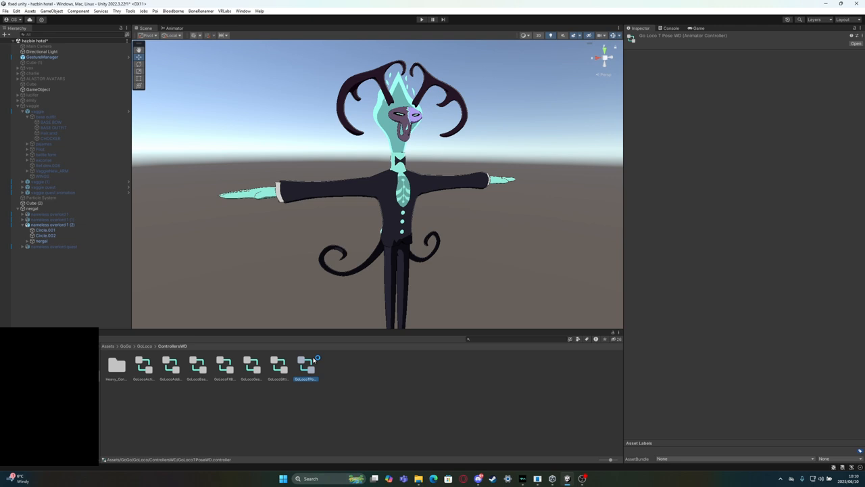
# Go back to the GoLoco folder and look through the animator controllers without WD in its Controllers folder
pyautogui.click(144, 346)
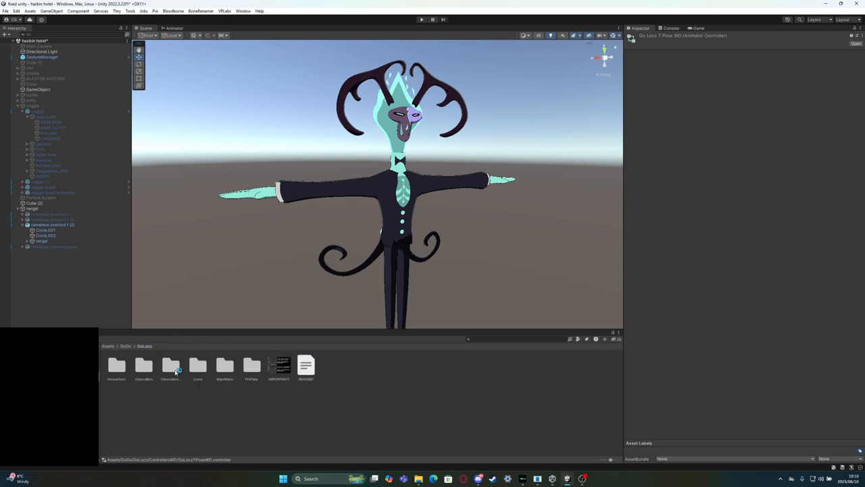
pyautogui.doubleClick(145, 368)
pyautogui.click(226, 368)
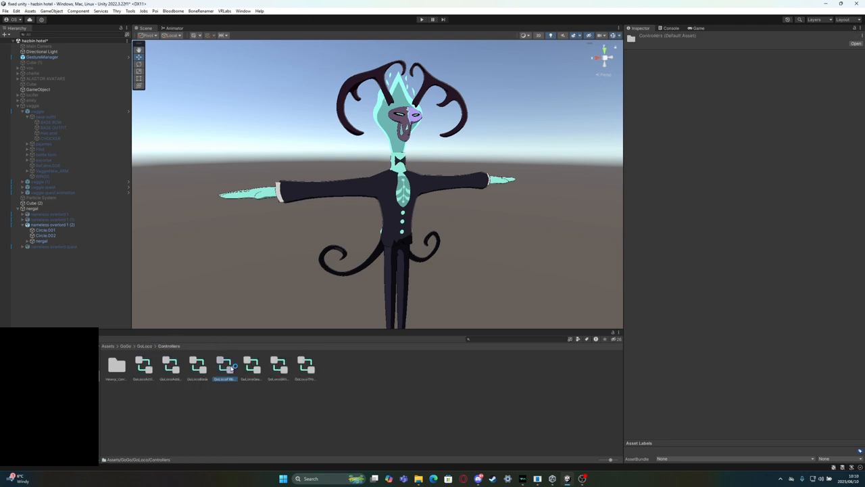
pyautogui.click(251, 368)
pyautogui.click(279, 369)
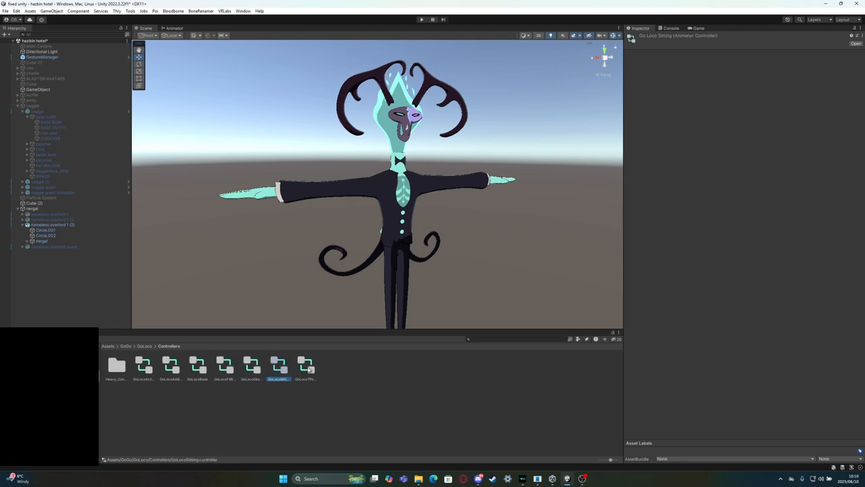
pyautogui.click(307, 368)
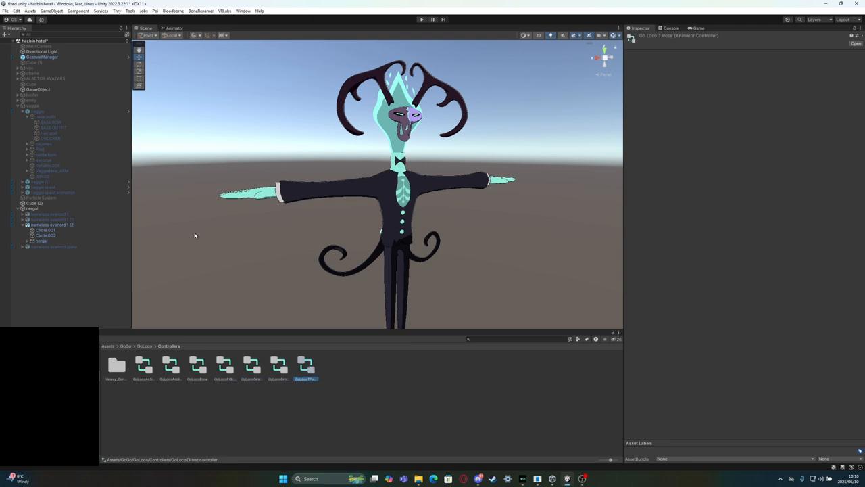
# Review the Base layer setting of nameless overlord 1 (2) and preview the IMPORTANT! image in the GoLoco folder
pyautogui.click(52, 225)
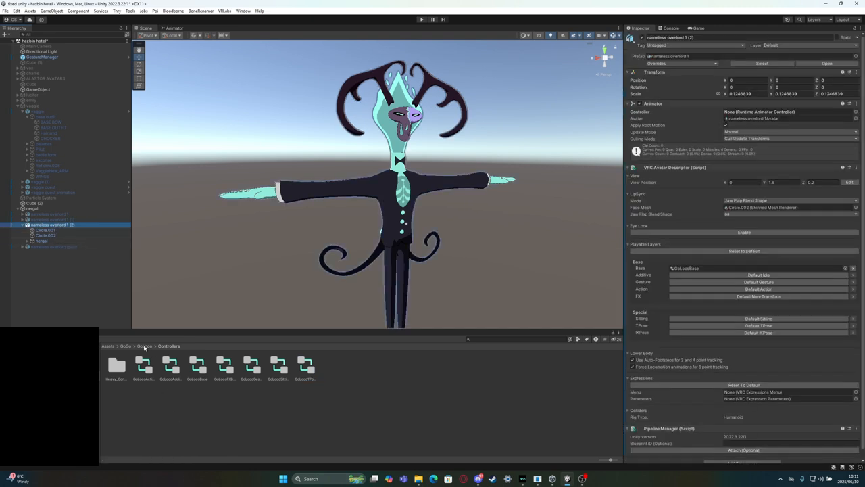
pyautogui.click(144, 346)
pyautogui.click(283, 366)
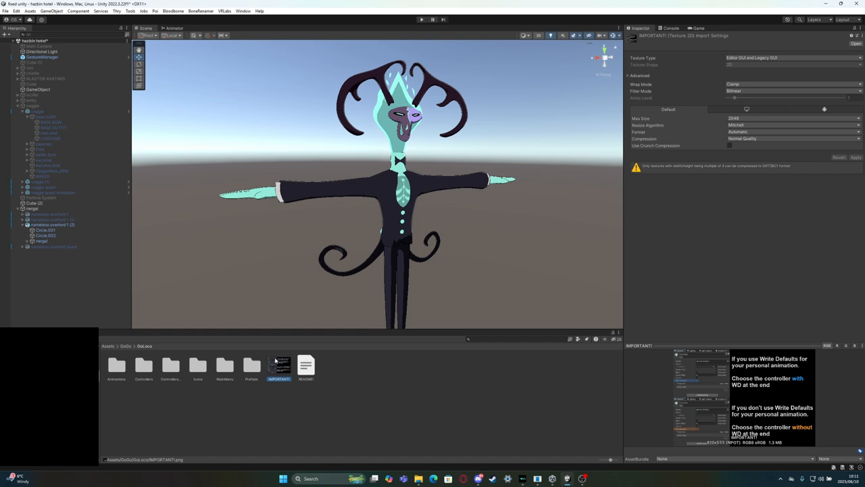
# View the IMPORTANT! image in the GoLoco folder and the GoBeyond reference image in its MainMenu folder
pyautogui.doubleClick(284, 368)
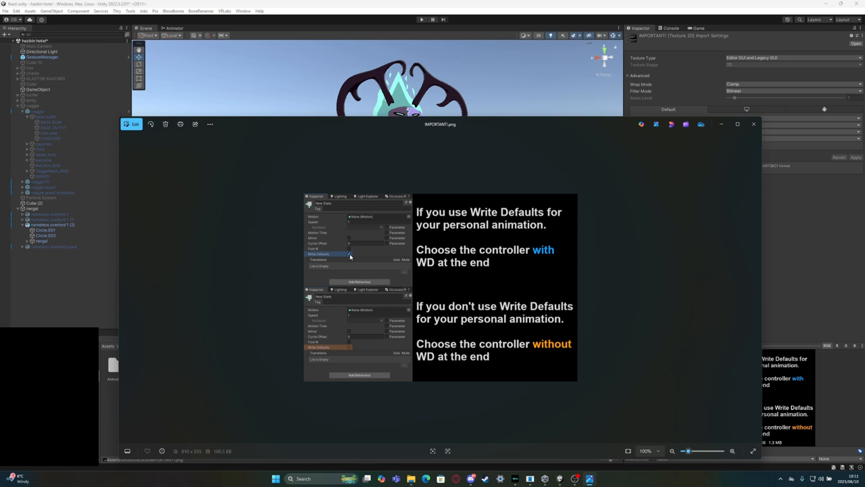
pyautogui.click(754, 125)
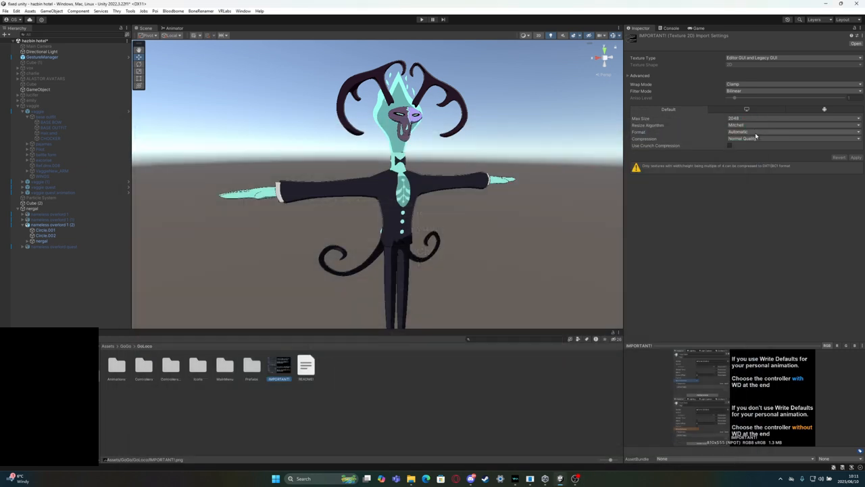
pyautogui.doubleClick(225, 367)
pyautogui.doubleClick(225, 367)
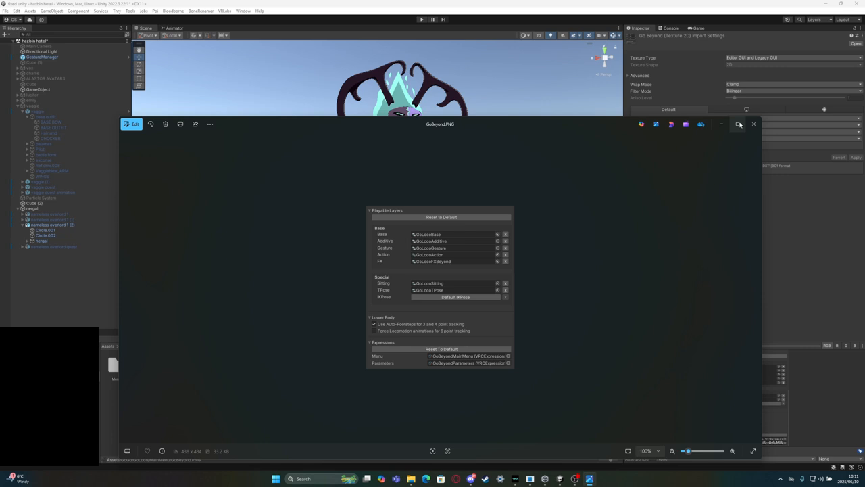
pyautogui.click(737, 123)
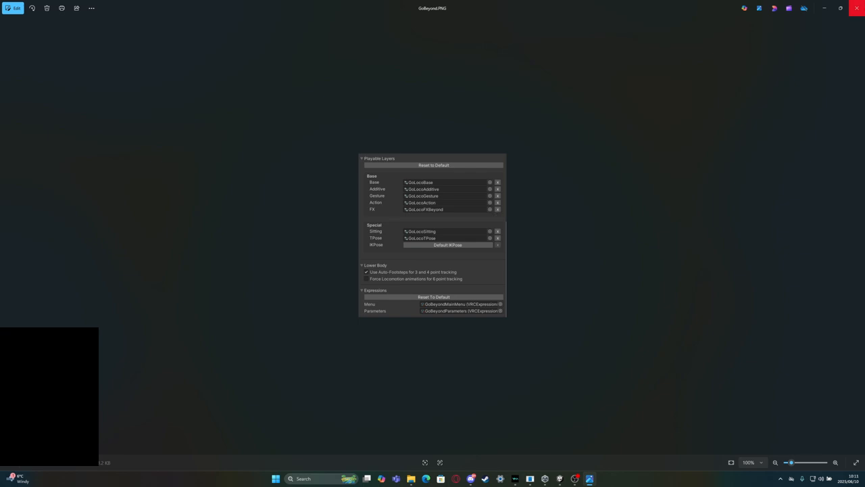
pyautogui.click(856, 8)
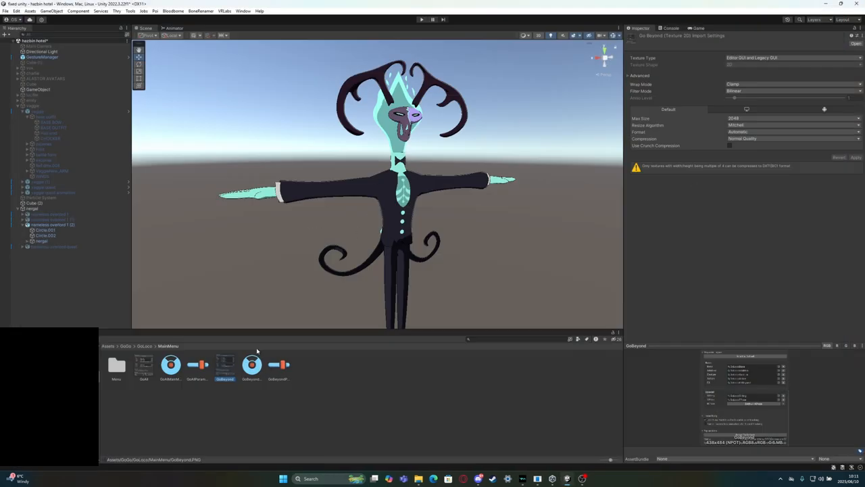
# Assign GoBeyondMainMenu as the expressions menu and GoBeyondParameters as the parameters of nameless overlord 1 (2)
pyautogui.click(403, 174)
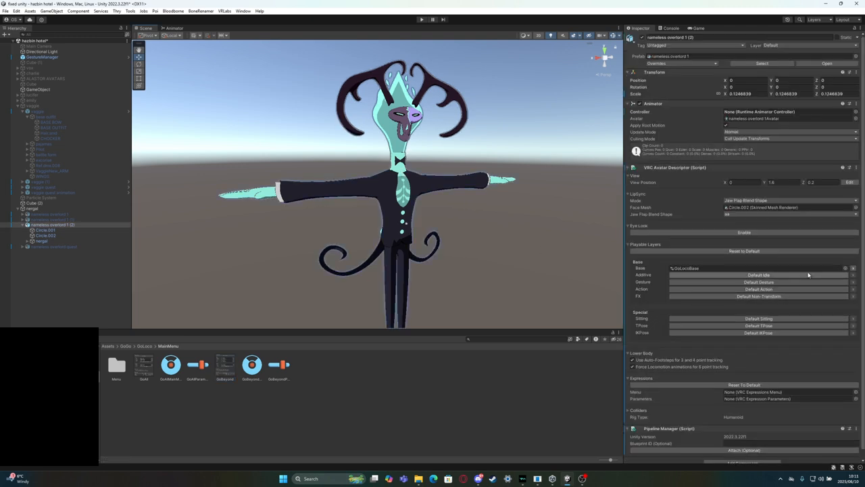
pyautogui.moveTo(251, 366); pyautogui.dragTo(755, 393)
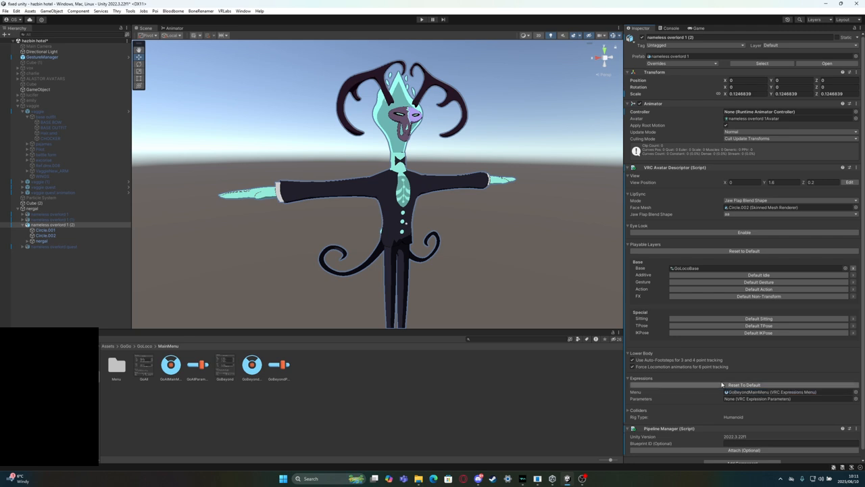
pyautogui.moveTo(279, 365); pyautogui.dragTo(730, 401)
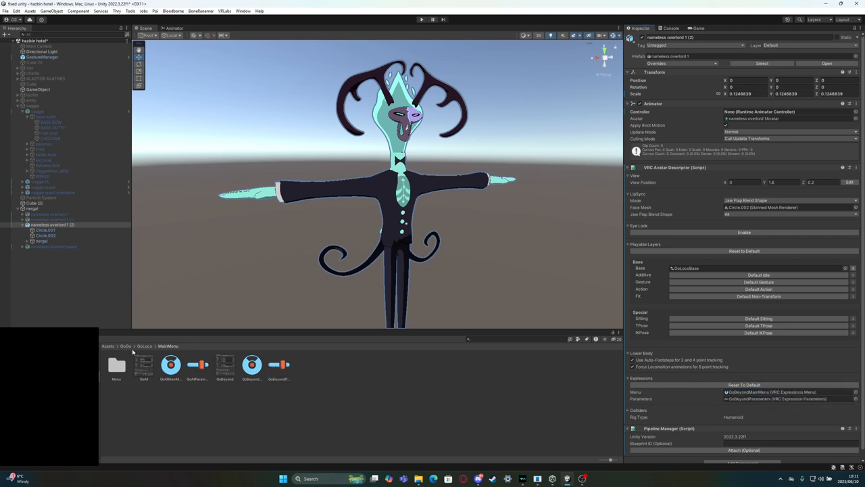
# Look through GoLoco's MainMenu submenu folders and open the VRCFury folder inside GoLoco's Prefabs
pyautogui.doubleClick(115, 369)
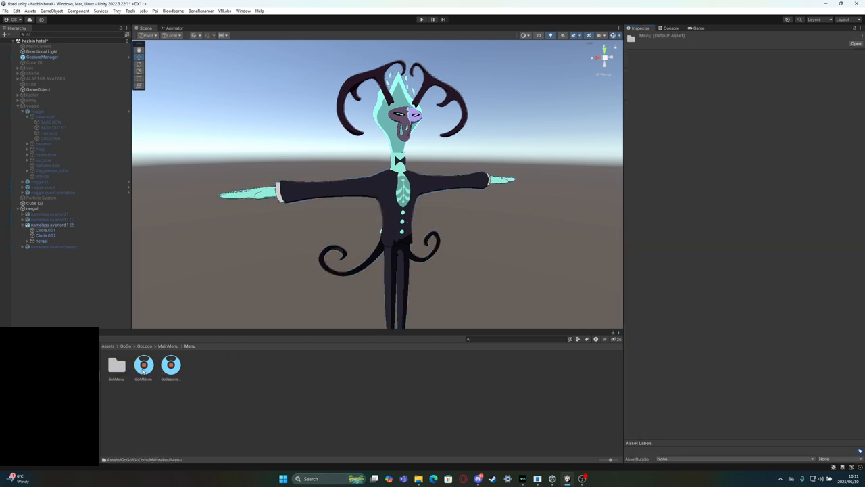
pyautogui.click(184, 345)
pyautogui.click(169, 346)
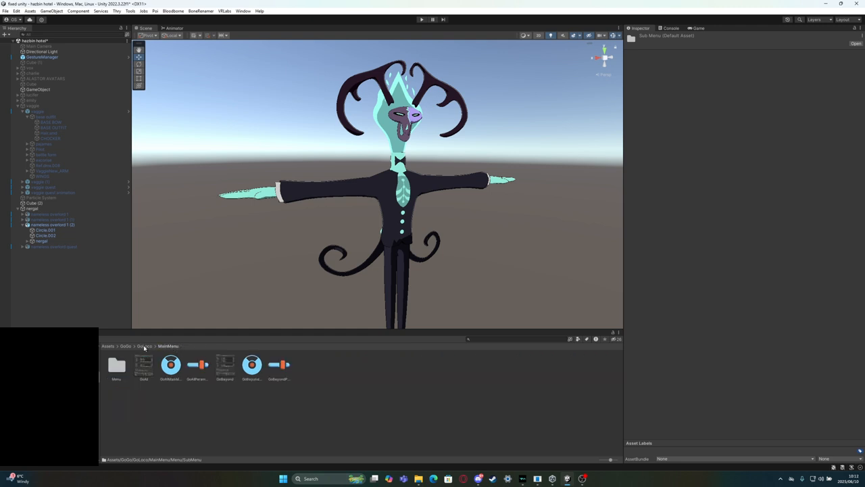
pyautogui.click(144, 346)
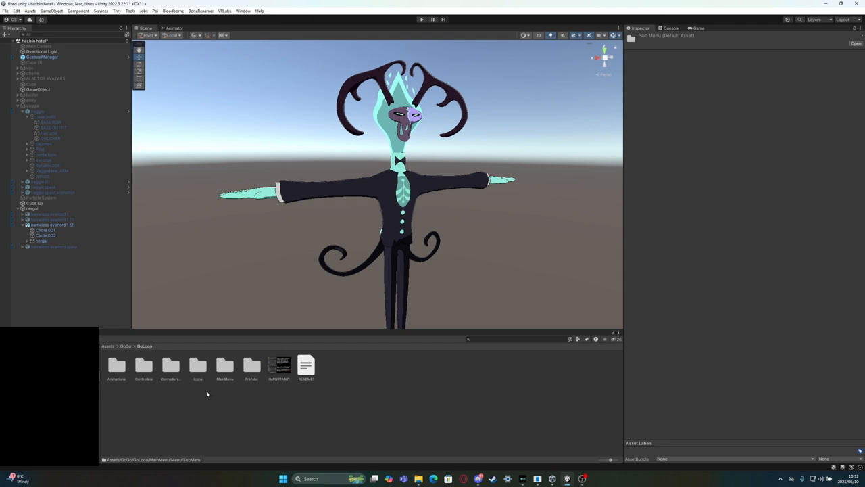
pyautogui.doubleClick(250, 373)
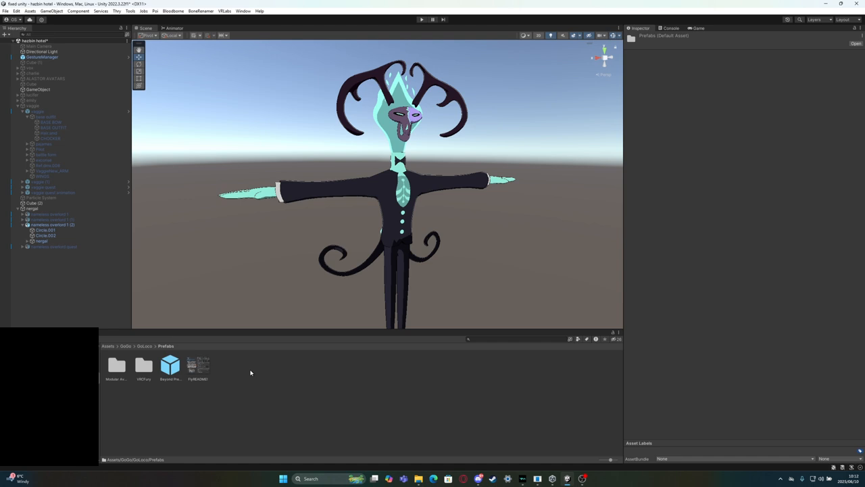
pyautogui.doubleClick(144, 370)
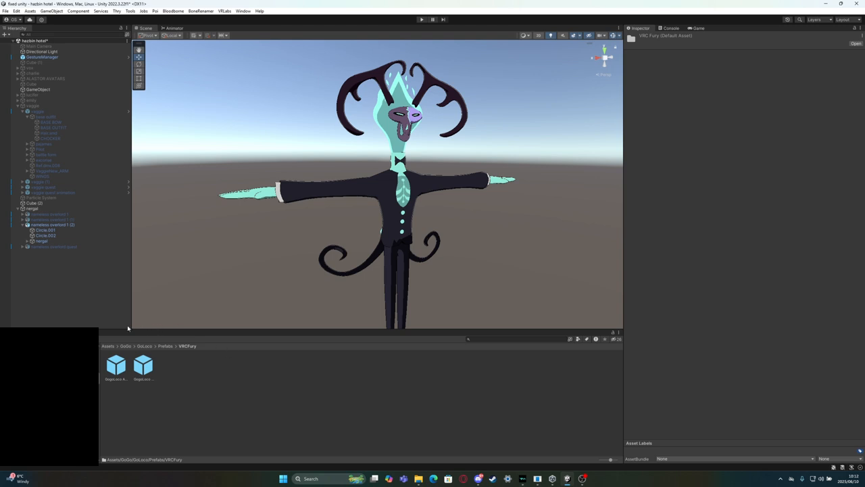
# Try adding the GogoLoco All (VRCFury) prefab under nameless overlord 1 (2) and delete it again
pyautogui.click(123, 368)
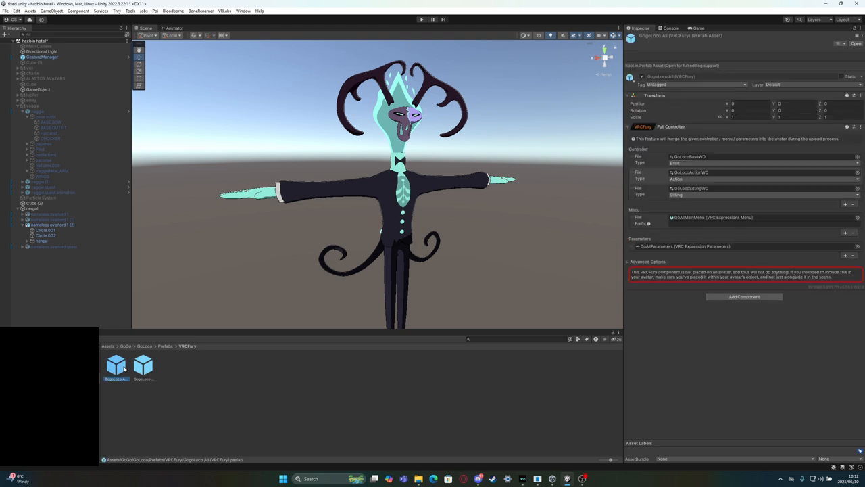
pyautogui.moveTo(116, 369); pyautogui.dragTo(56, 236)
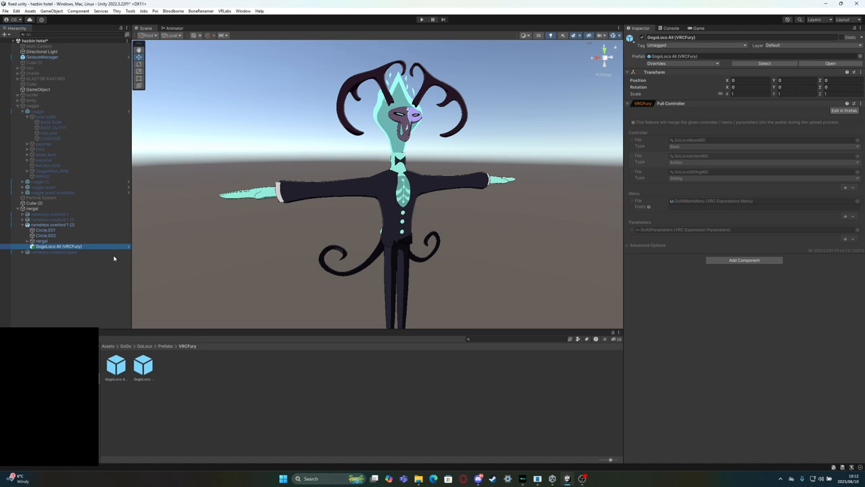
pyautogui.click(54, 246)
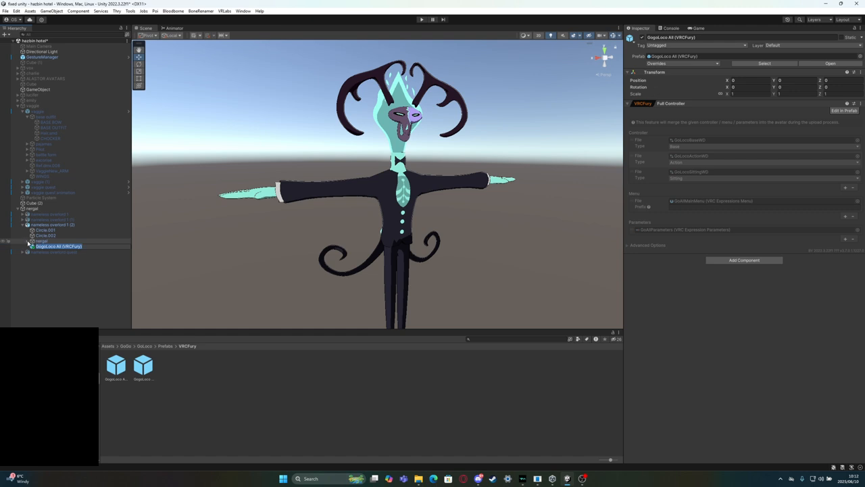
pyautogui.click(66, 274)
pyautogui.click(65, 247)
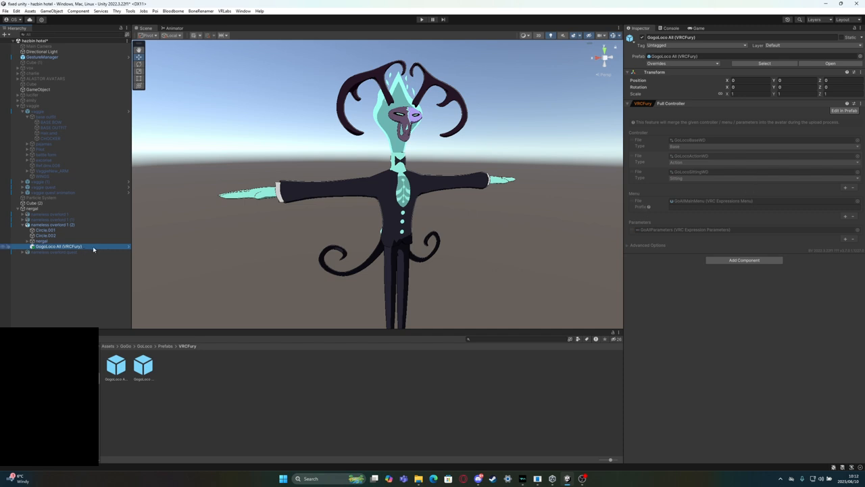
pyautogui.press('Delete')
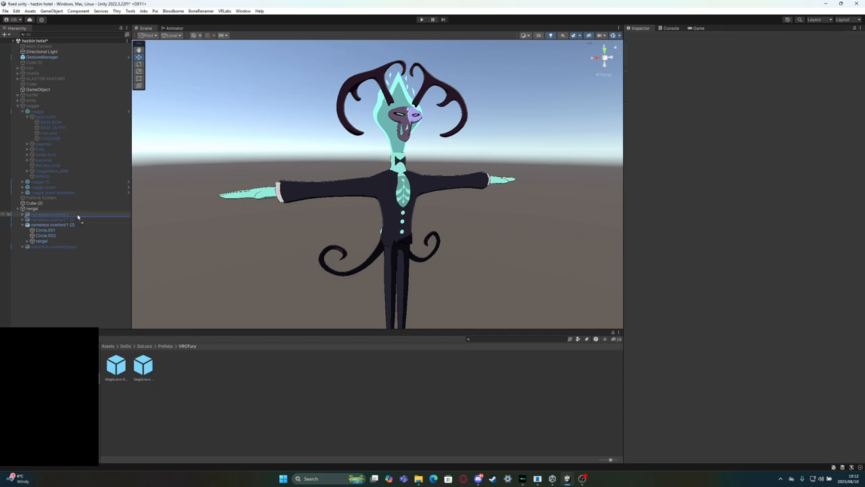
# Add the GogoLoco Beyond (VRCFury) prefab under nameless overlord 1 (2) and expand it to inspect its Head object
pyautogui.moveTo(46, 227); pyautogui.dragTo(47, 226)
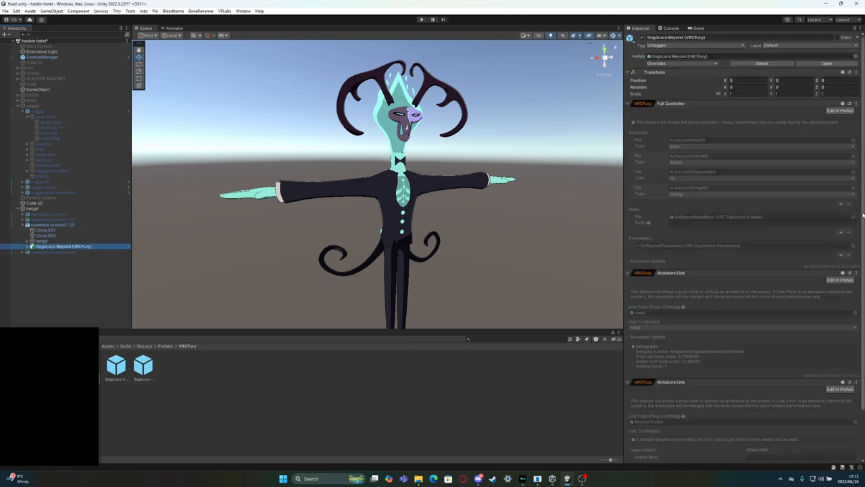
pyautogui.click(28, 246)
pyautogui.click(32, 252)
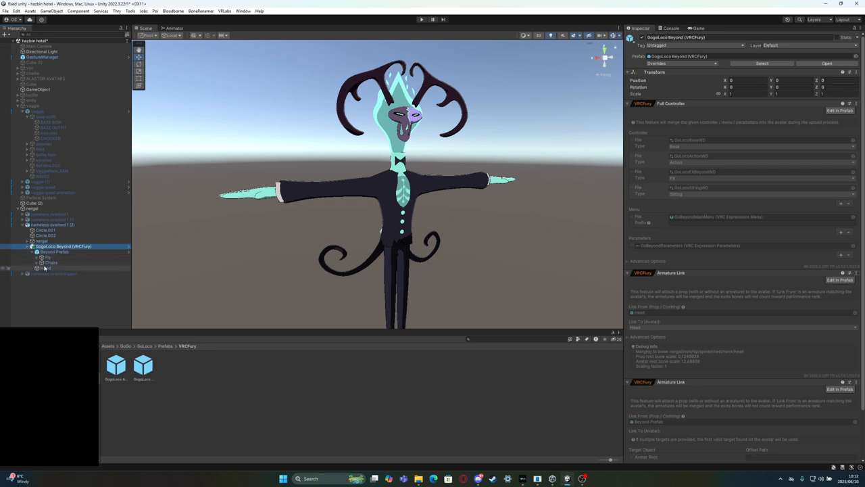
pyautogui.click(45, 269)
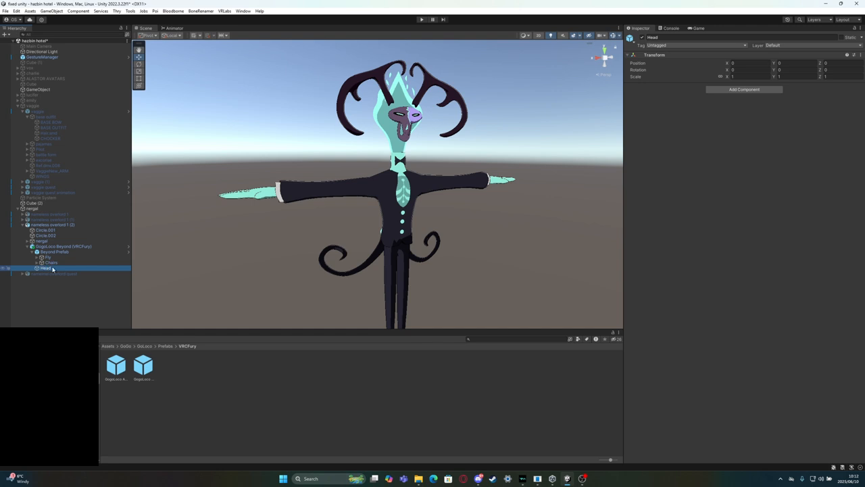
# Add a Parent Constraint to the Collider object under Fly > Rotation in Beyond Prefab, searching the components for "constraint"
pyautogui.click(37, 258)
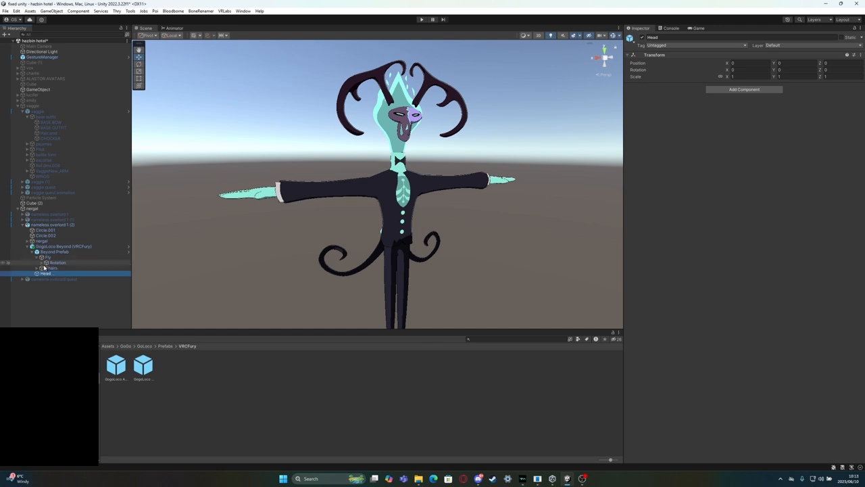
pyautogui.click(42, 262)
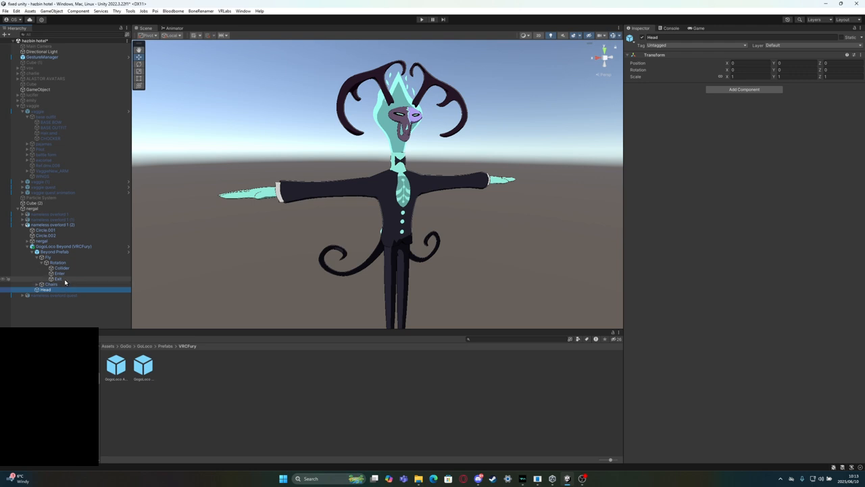
pyautogui.click(70, 268)
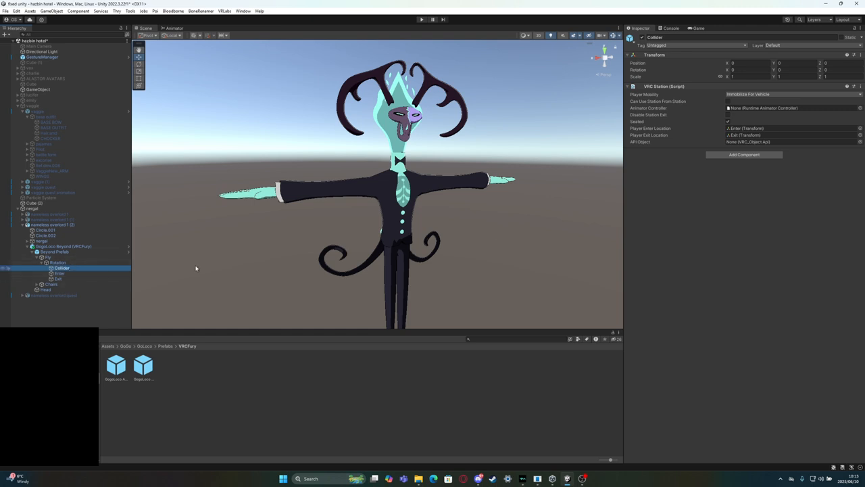
pyautogui.click(721, 155)
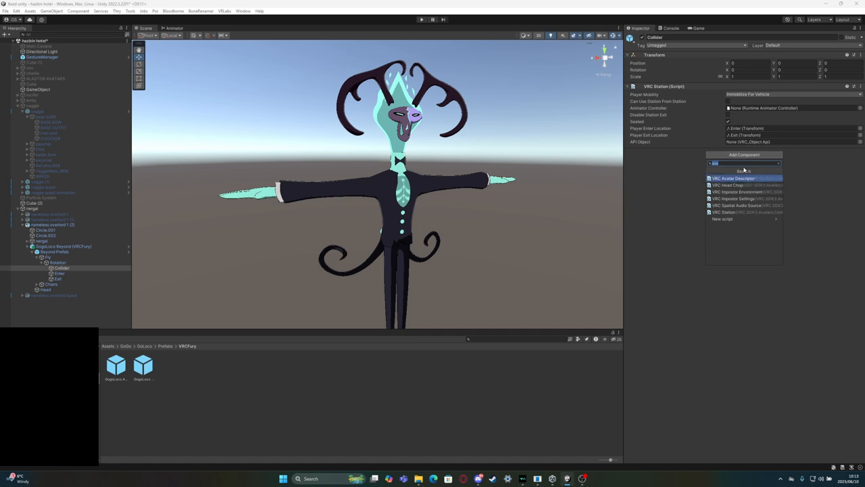
pyautogui.press('BackSpace')
pyautogui.write('con')
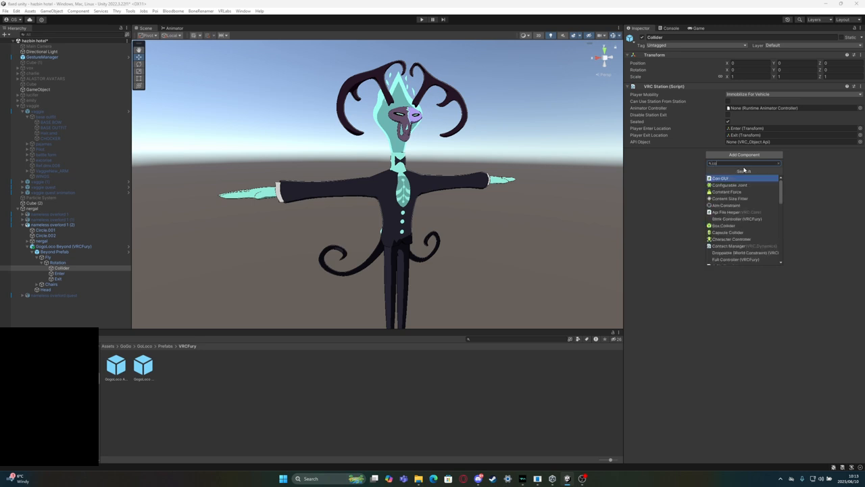
pyautogui.press('BackSpace')
pyautogui.press('BackSpace')
pyautogui.press('BackSpace')
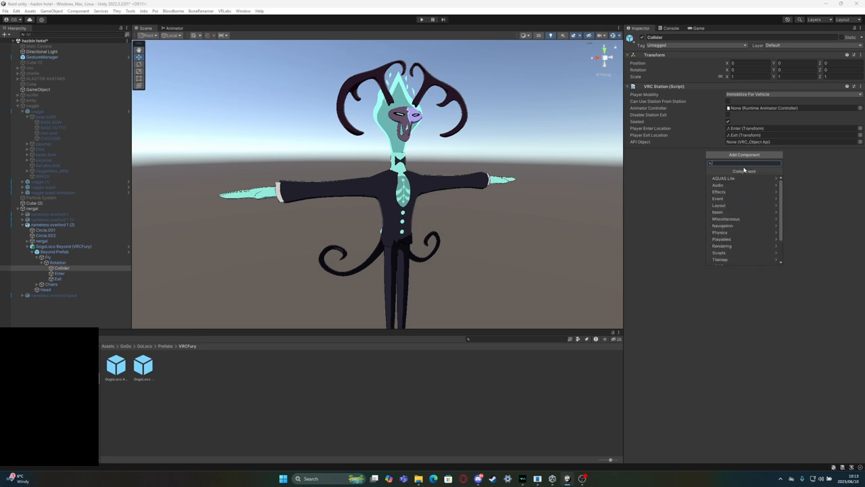
pyautogui.write('world')
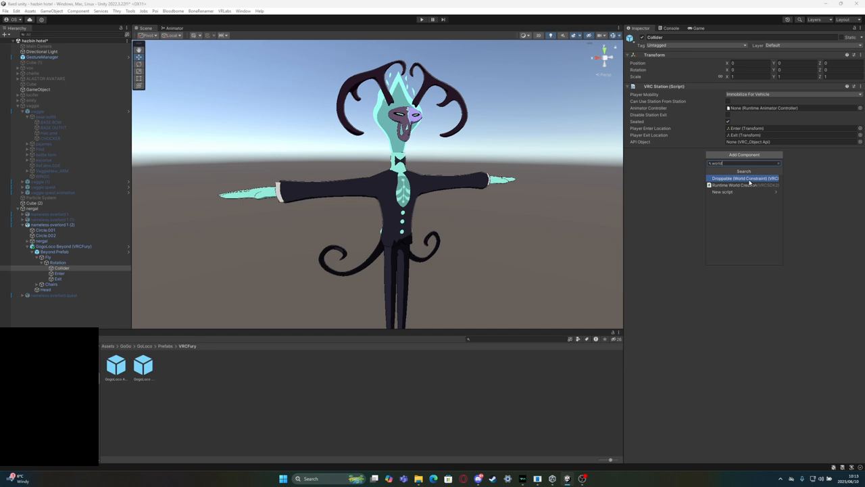
pyautogui.press('BackSpace')
pyautogui.press('BackSpace')
pyautogui.write('c')
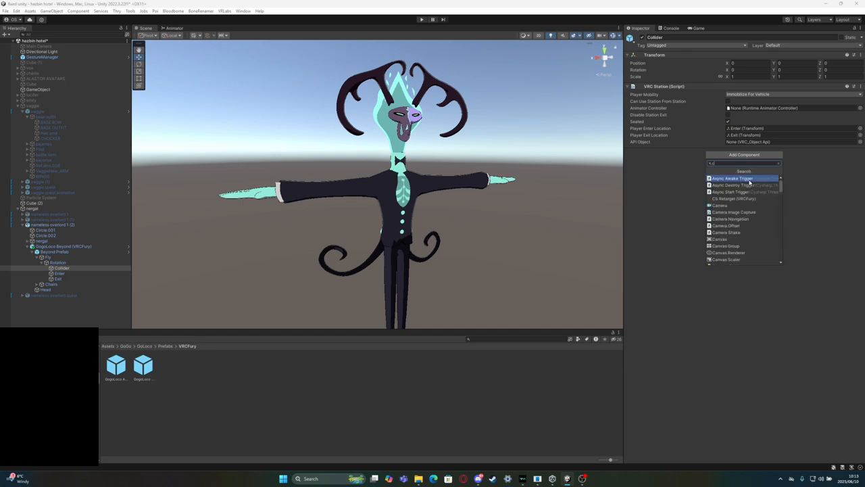
pyautogui.write('onstraint')
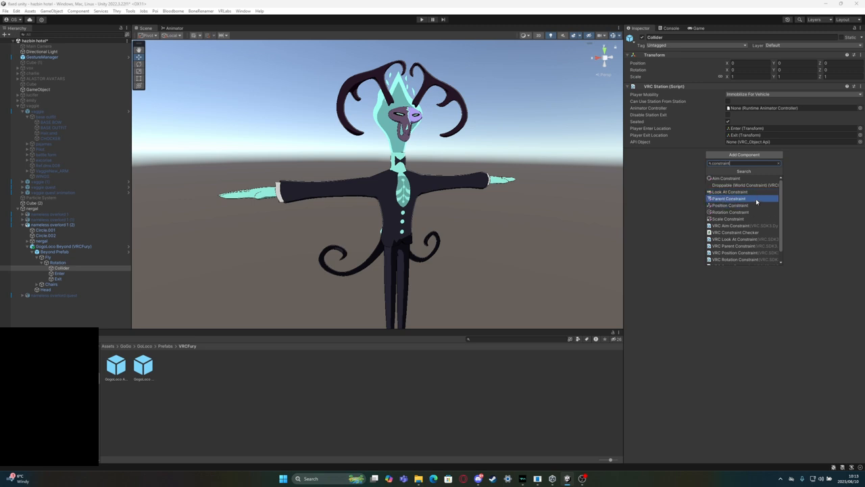
pyautogui.click(757, 200)
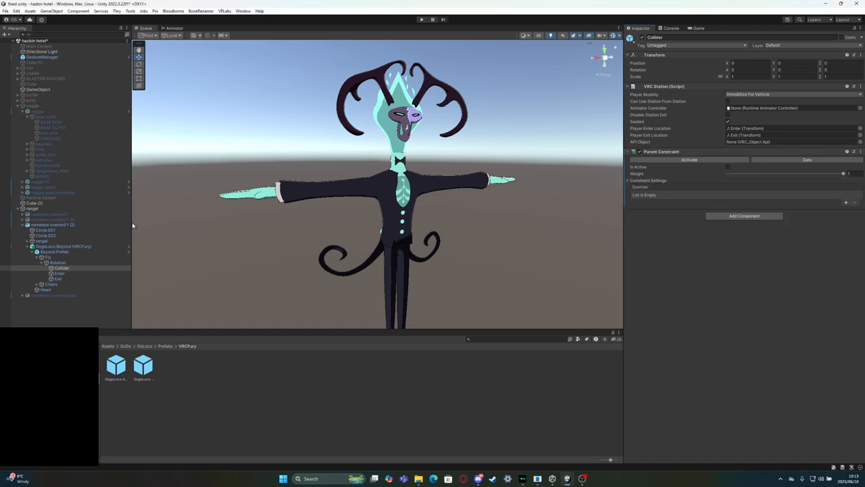
# Add the avatar armature's head bone as a source of Collider's Parent Constraint and set the constraint to Is Active
pyautogui.click(29, 241)
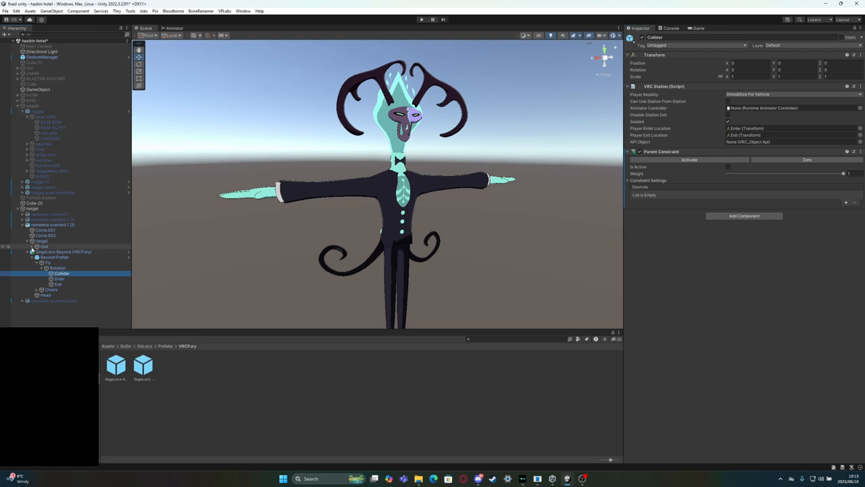
pyautogui.click(32, 247)
pyautogui.click(37, 252)
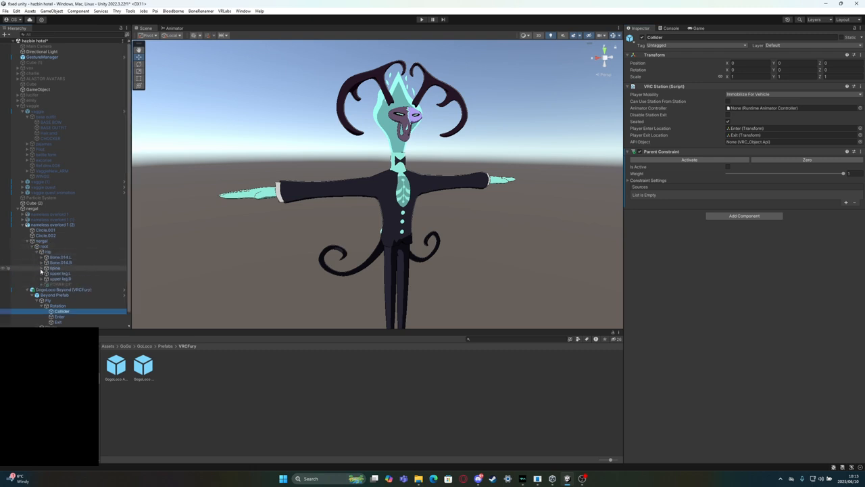
pyautogui.click(42, 263)
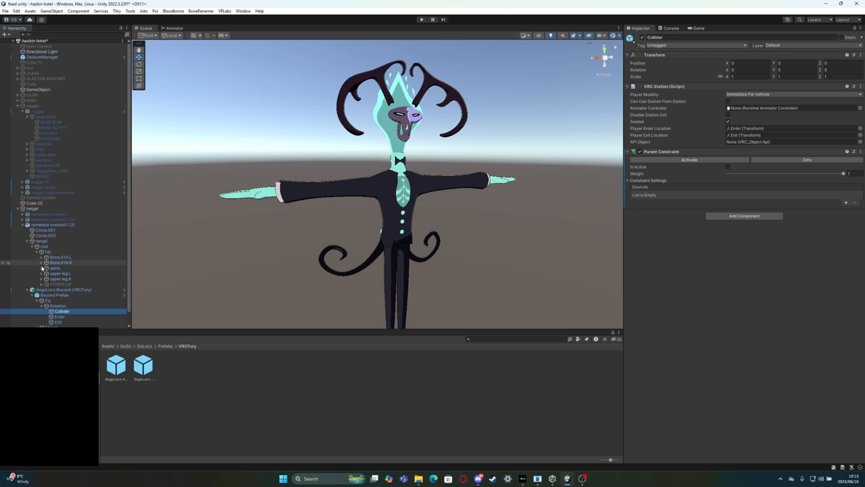
pyautogui.click(42, 263)
pyautogui.click(42, 267)
pyautogui.click(46, 273)
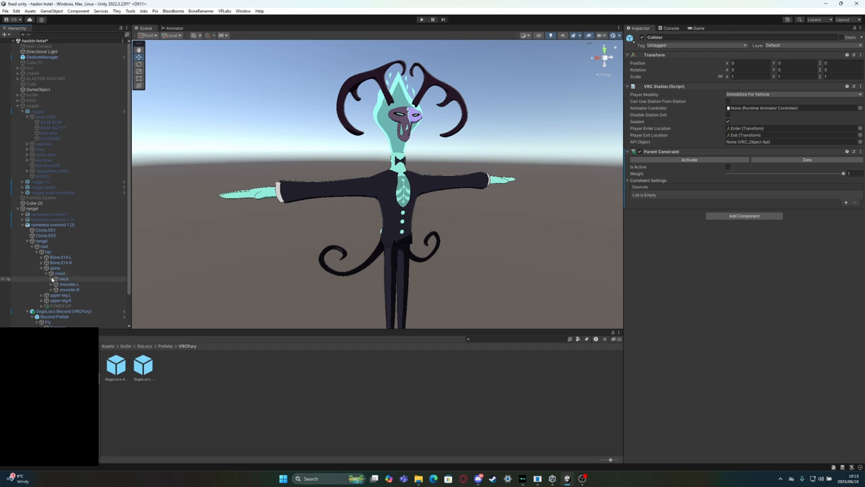
pyautogui.click(51, 278)
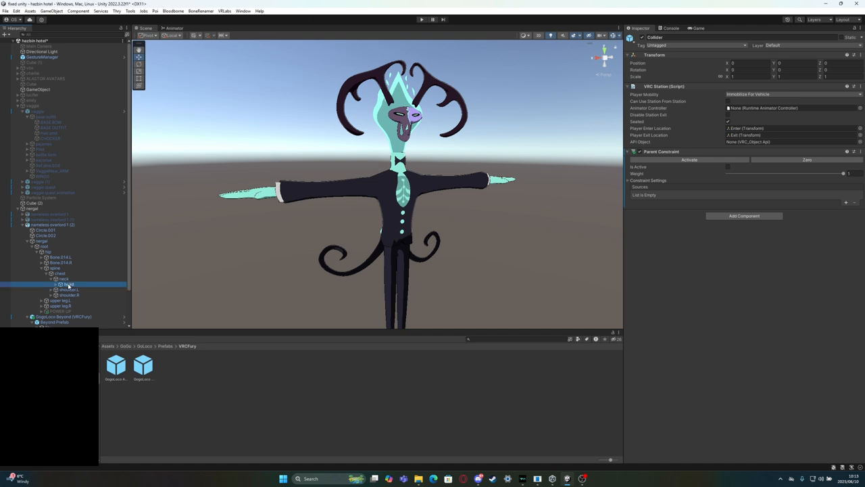
pyautogui.click(846, 202)
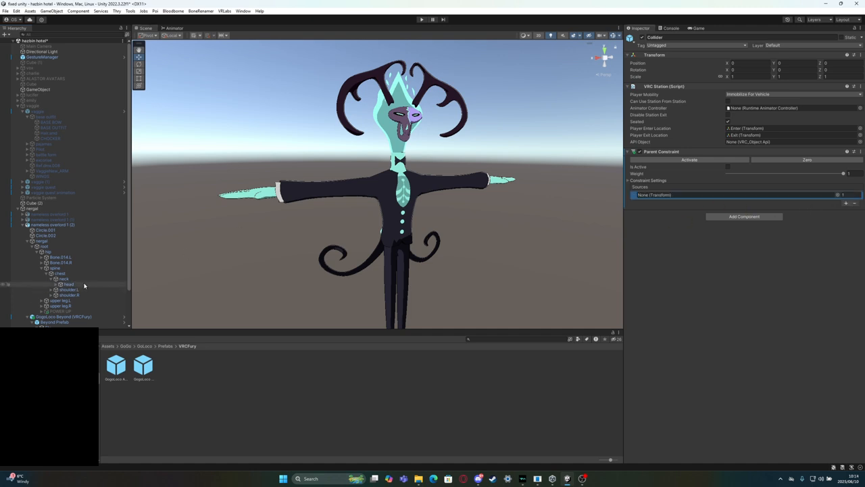
pyautogui.moveTo(71, 288); pyautogui.dragTo(783, 196)
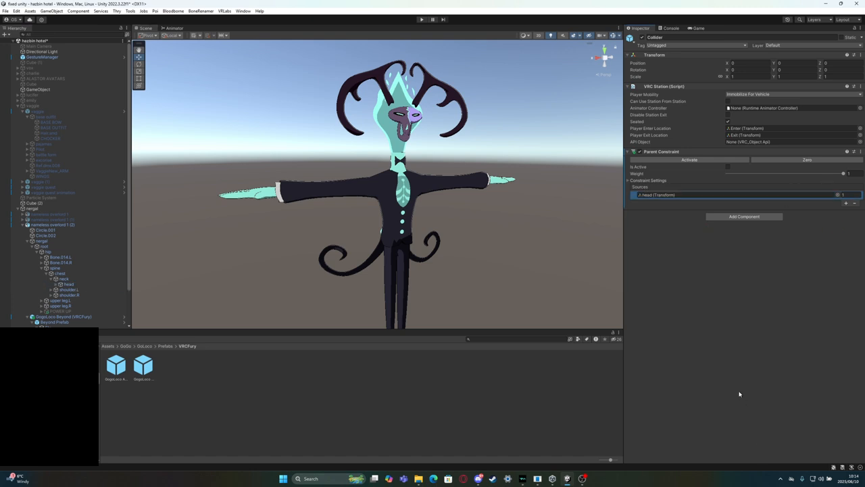
pyautogui.click(728, 166)
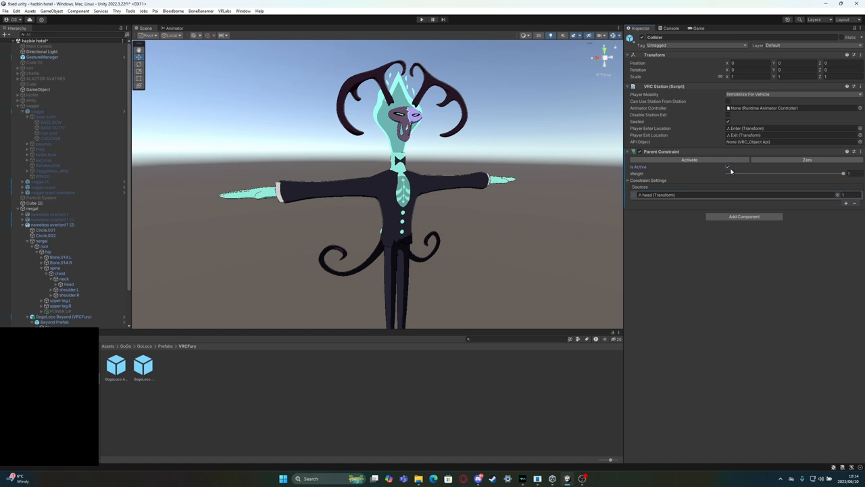
# Read the FlyREADME image in GoLoco's Prefabs folder for the constraint setup instructions
pyautogui.click(165, 346)
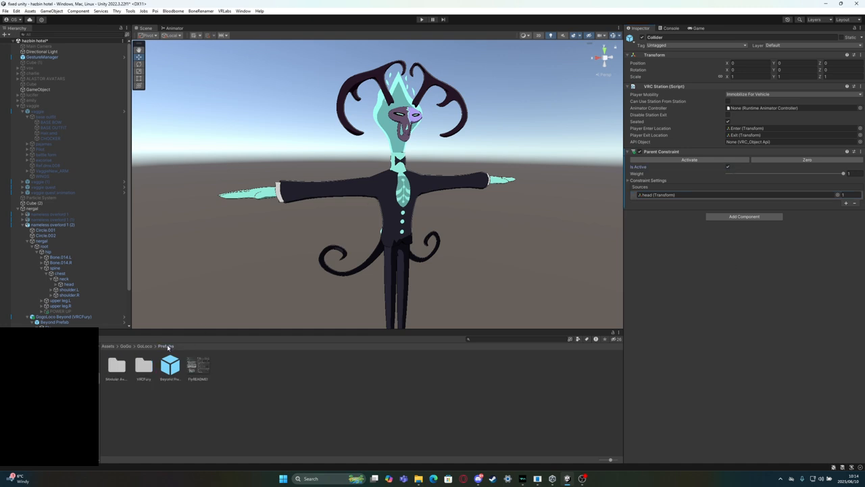
pyautogui.doubleClick(196, 364)
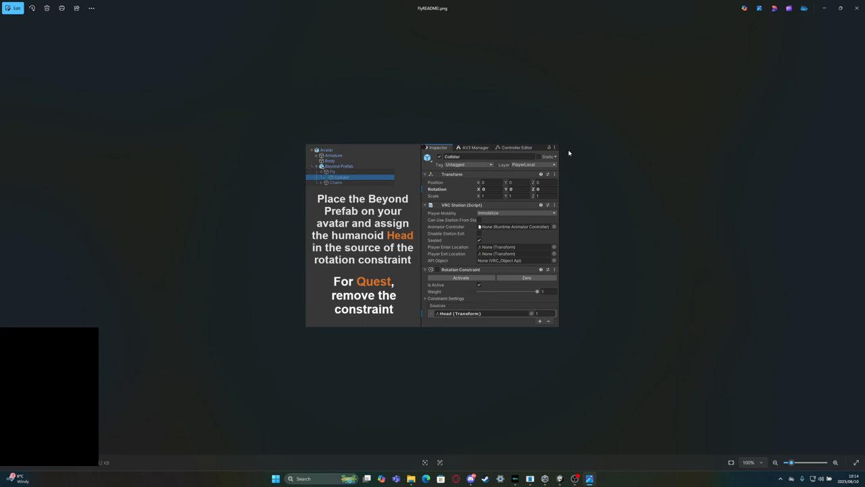
pyautogui.click(856, 8)
# Replace the source of Collider's Parent Constraint with the Head object inside Beyond Prefab
pyautogui.scroll(-2, 56, 241)
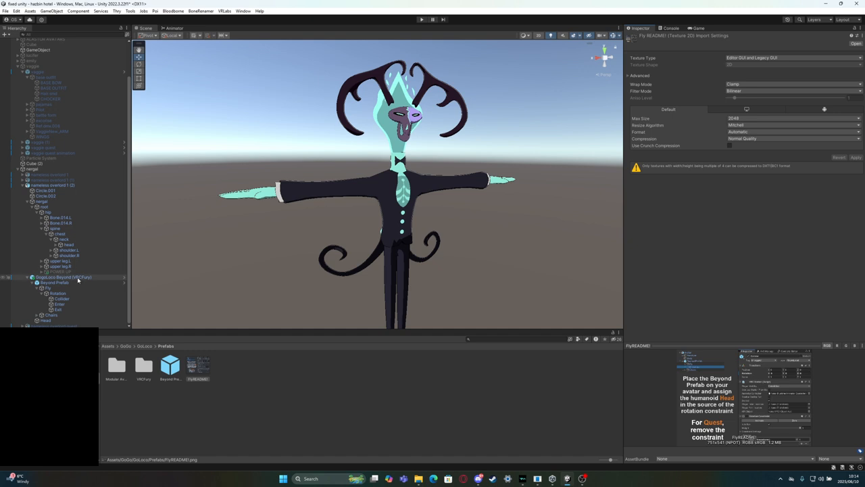
pyautogui.click(62, 298)
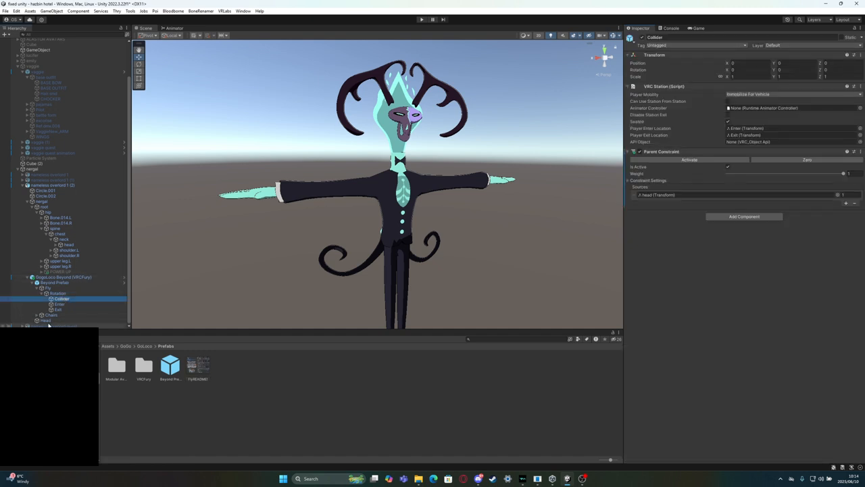
pyautogui.moveTo(45, 320); pyautogui.dragTo(750, 196)
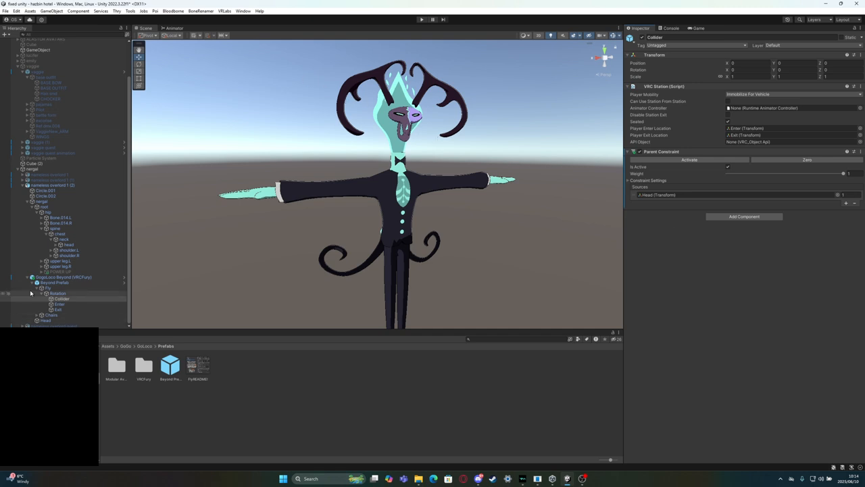
# Switch the Additive, Gesture, Action, FX and Sitting playable layers of nameless overlord 1 (2) from default to custom controllers
pyautogui.scroll(3, 29, 281)
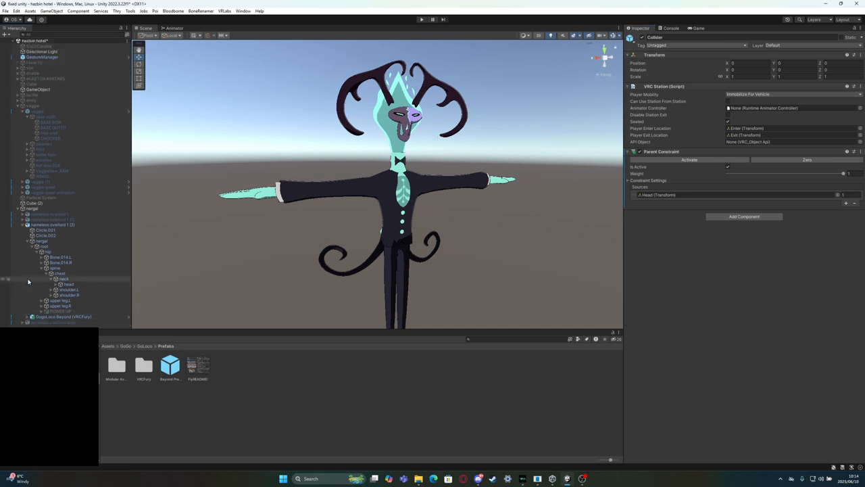
pyautogui.click(58, 225)
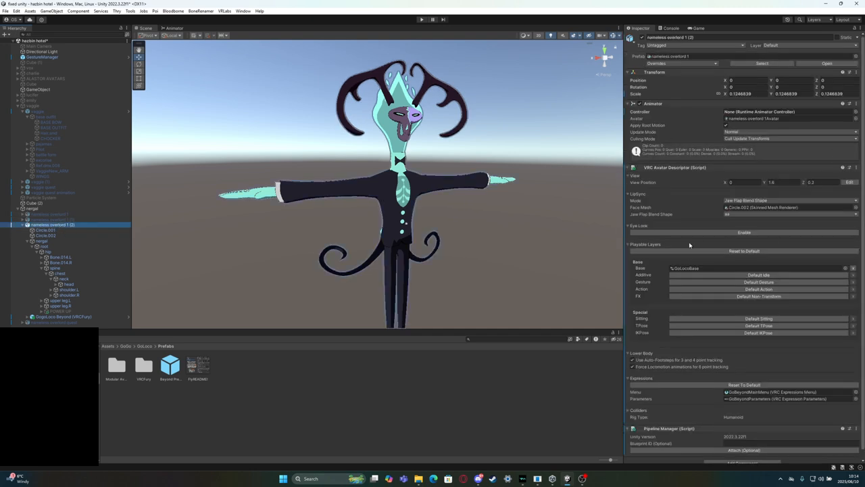
pyautogui.click(690, 277)
pyautogui.click(694, 281)
pyautogui.click(694, 289)
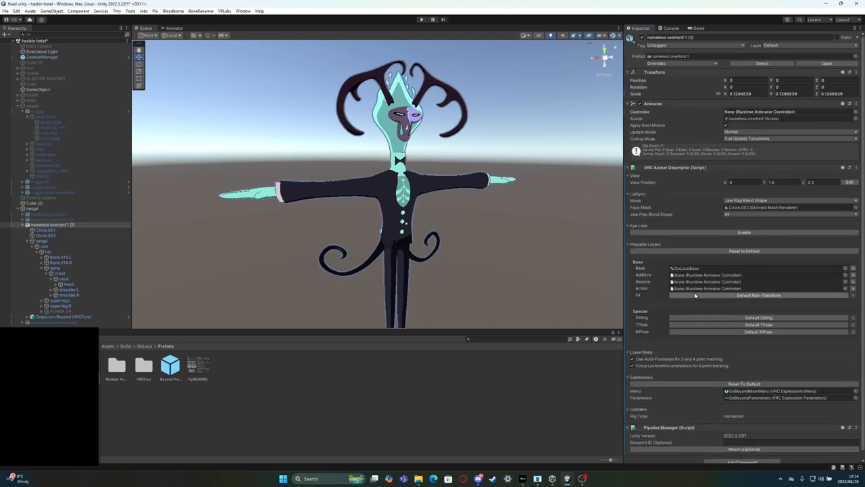
pyautogui.click(694, 295)
pyautogui.click(694, 317)
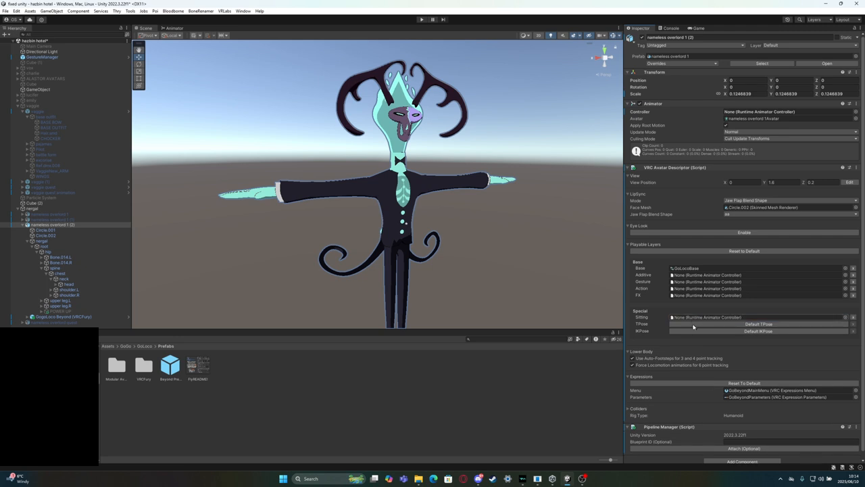
# Assign GoLocoAdditive, GoLocoGesture and GoLocoAction from GoLoco's Controllers folder to the Additive, Gesture and Action layers
pyautogui.click(690, 269)
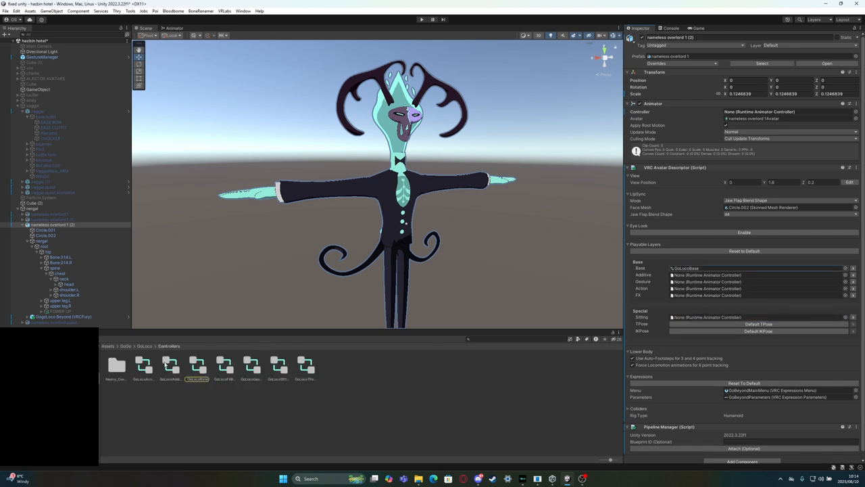
pyautogui.moveTo(166, 362); pyautogui.dragTo(719, 288)
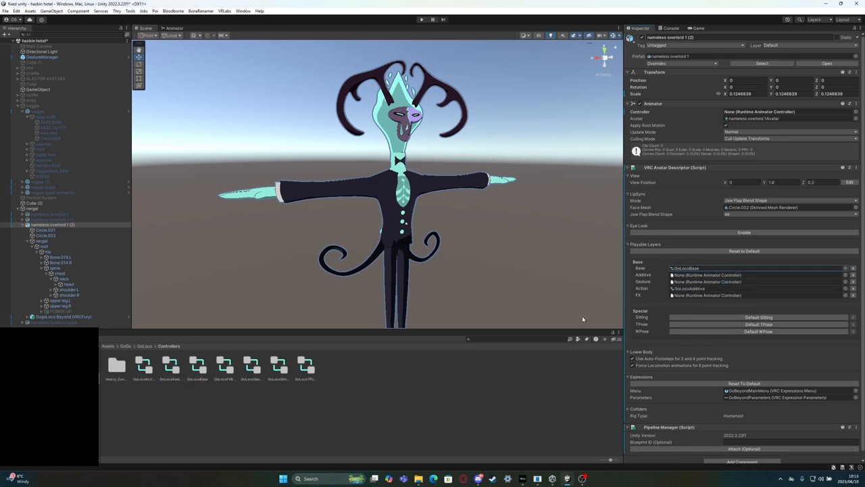
pyautogui.moveTo(169, 368); pyautogui.dragTo(693, 276)
pyautogui.moveTo(139, 373); pyautogui.dragTo(740, 288)
pyautogui.moveTo(247, 368); pyautogui.dragTo(672, 283)
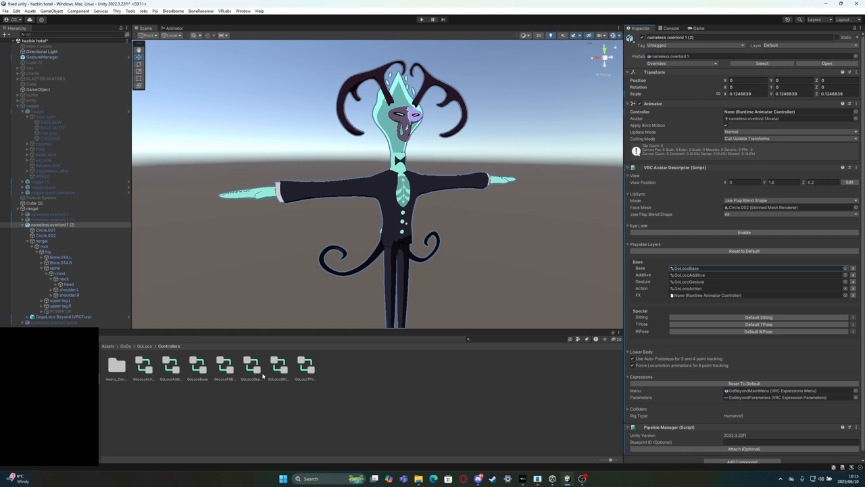
# Assign GoLocoFXBeyond to the FX layer, GoLocoSitting to Sitting and GoLocoTPose to a customised TPose layer
pyautogui.moveTo(229, 371); pyautogui.dragTo(640, 285)
pyautogui.moveTo(687, 292); pyautogui.dragTo(690, 296)
pyautogui.click(698, 318)
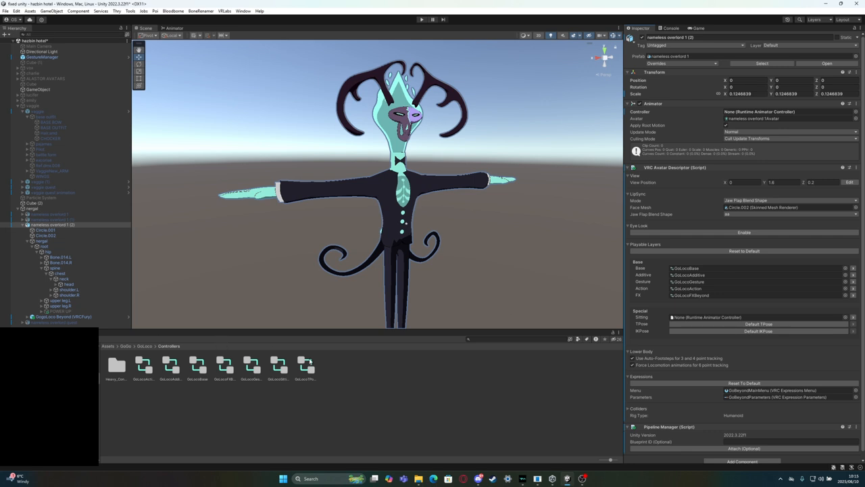
pyautogui.moveTo(275, 367); pyautogui.dragTo(697, 318)
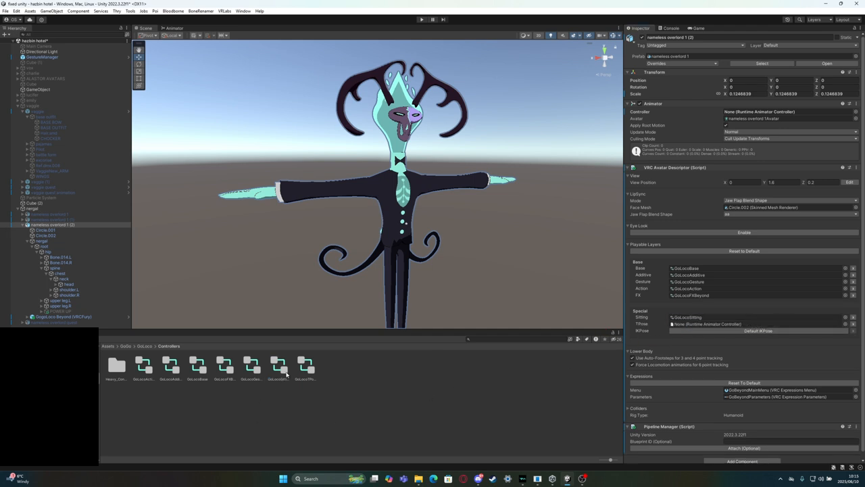
pyautogui.moveTo(306, 368); pyautogui.dragTo(769, 330)
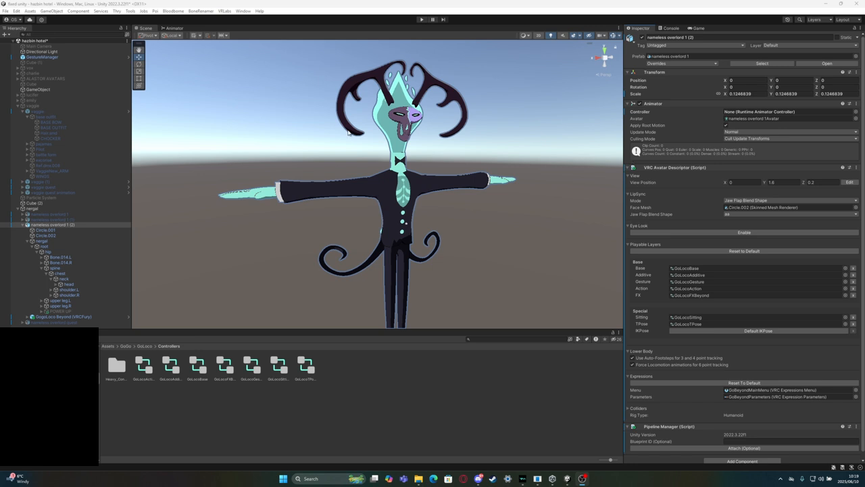
# Examine the layers and parameters of the GoLocoFXBeyond controller in the Animator, and return to the Scene view
pyautogui.click(691, 297)
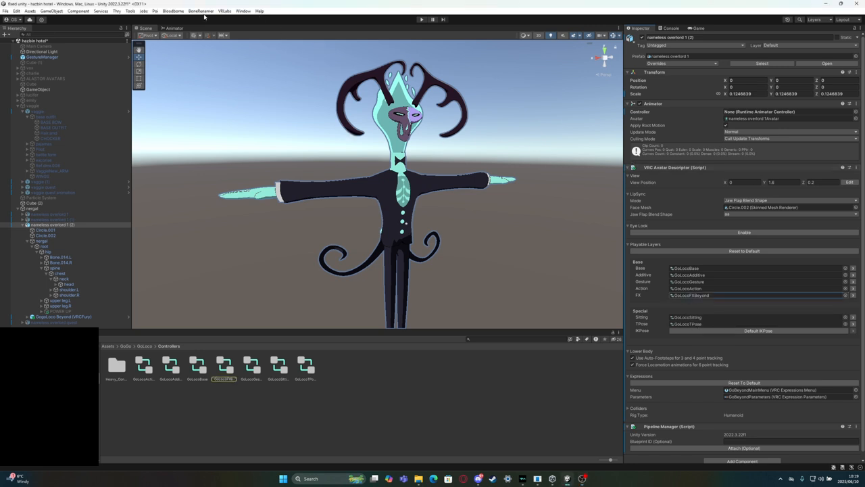
pyautogui.click(176, 28)
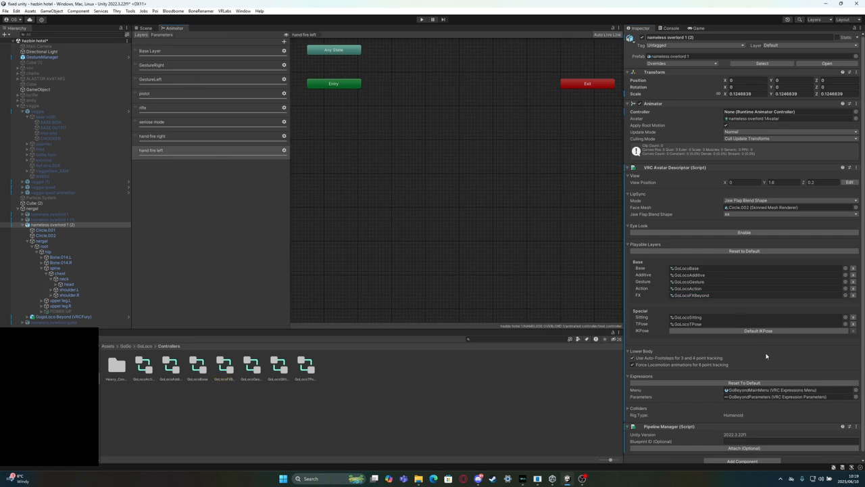
pyautogui.click(690, 294)
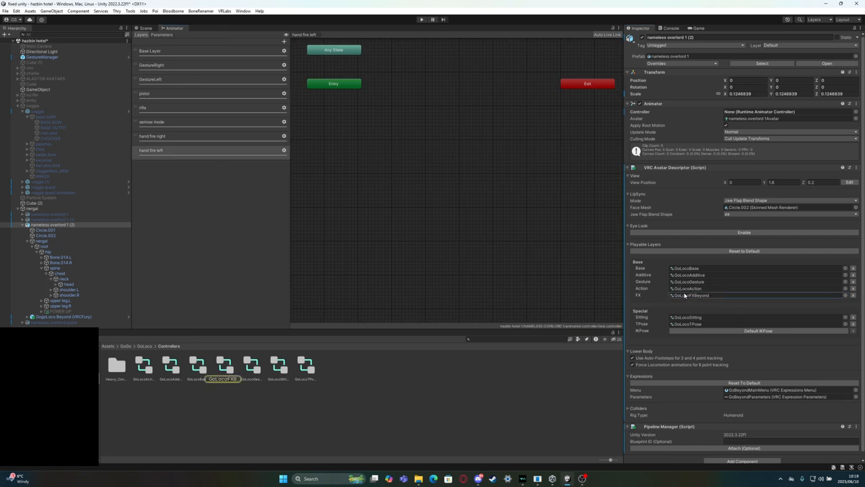
pyautogui.click(221, 367)
pyautogui.click(170, 66)
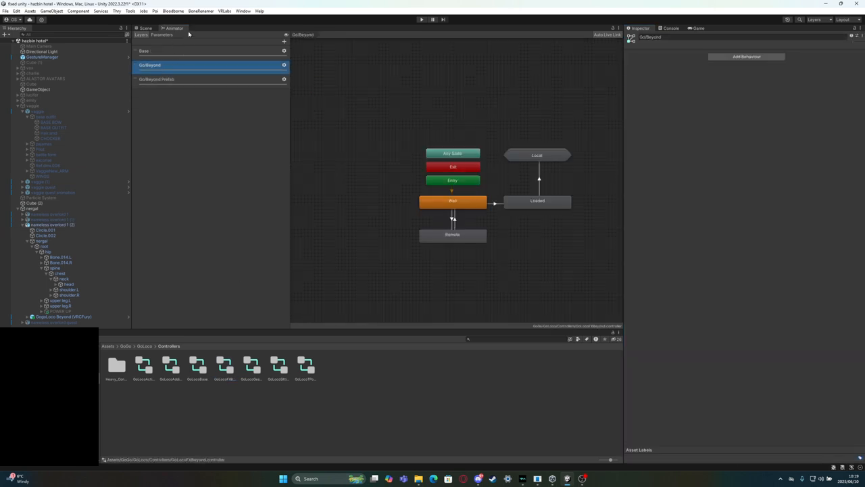
pyautogui.click(185, 50)
pyautogui.click(161, 35)
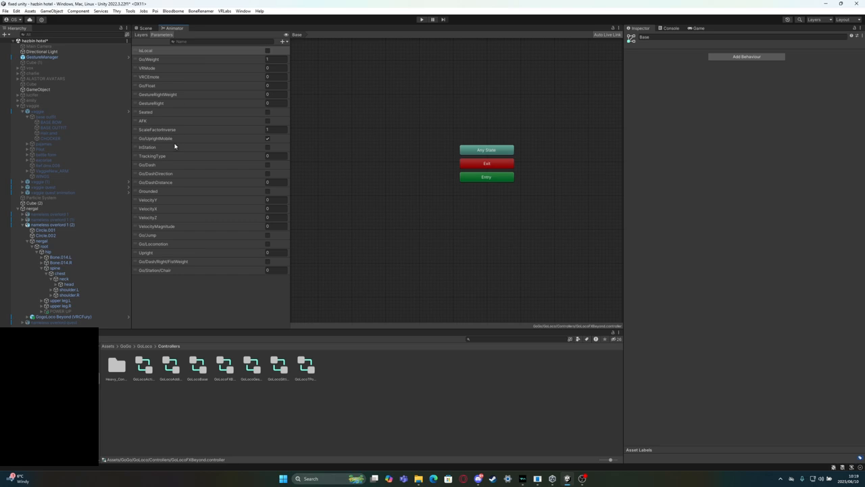
pyautogui.click(142, 34)
pyautogui.click(145, 27)
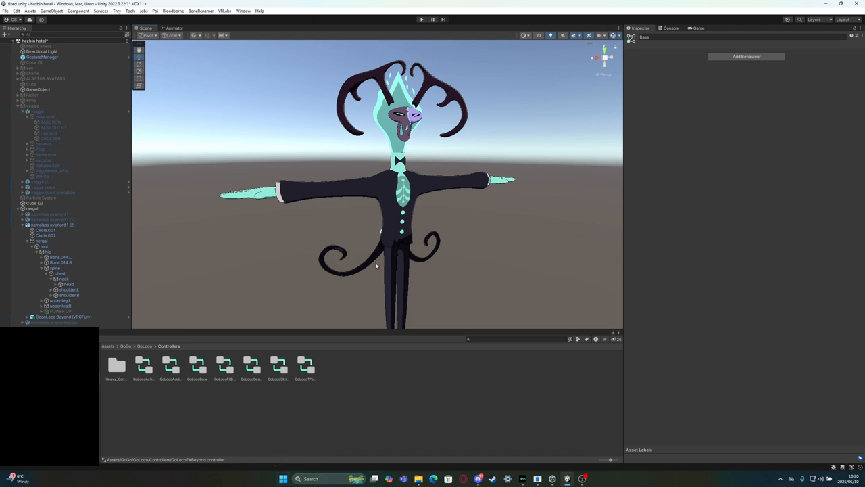
# Locate the FX controller used by the nameless overlord 1 avatar in the project files
pyautogui.click(392, 173)
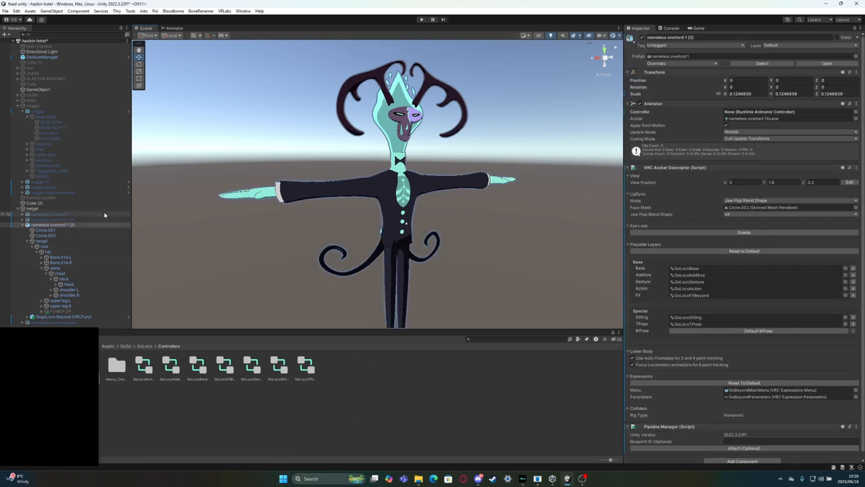
pyautogui.click(72, 215)
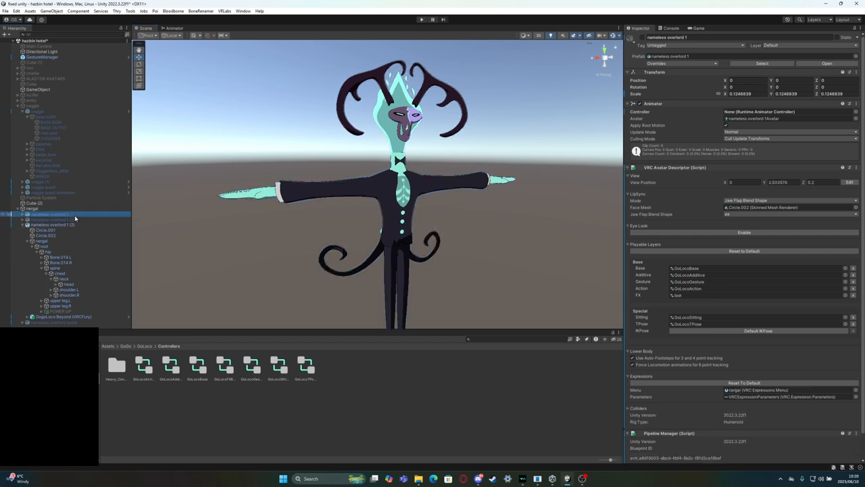
pyautogui.click(683, 296)
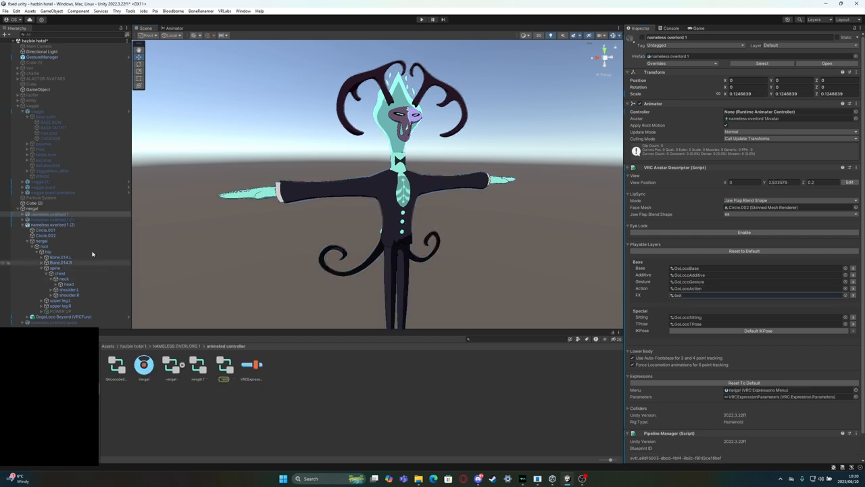
# Open the nergal 1 controller from the animated controller folder in the Animator to examine its layers
pyautogui.click(50, 225)
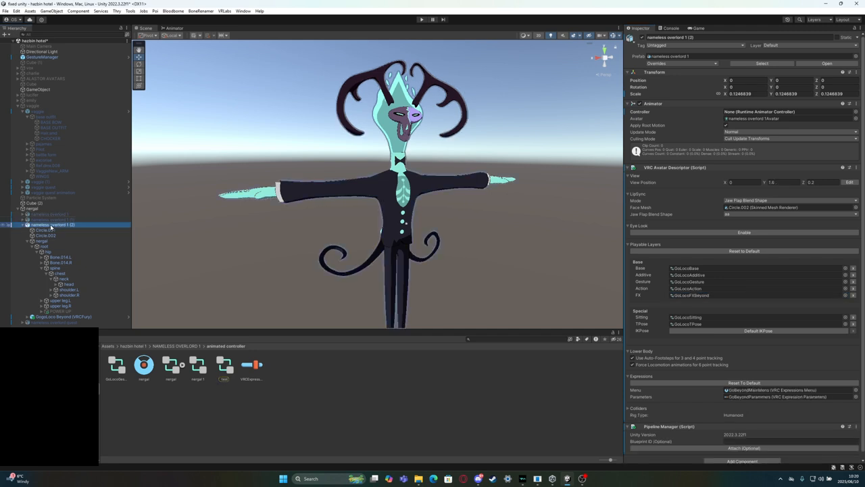
pyautogui.click(200, 368)
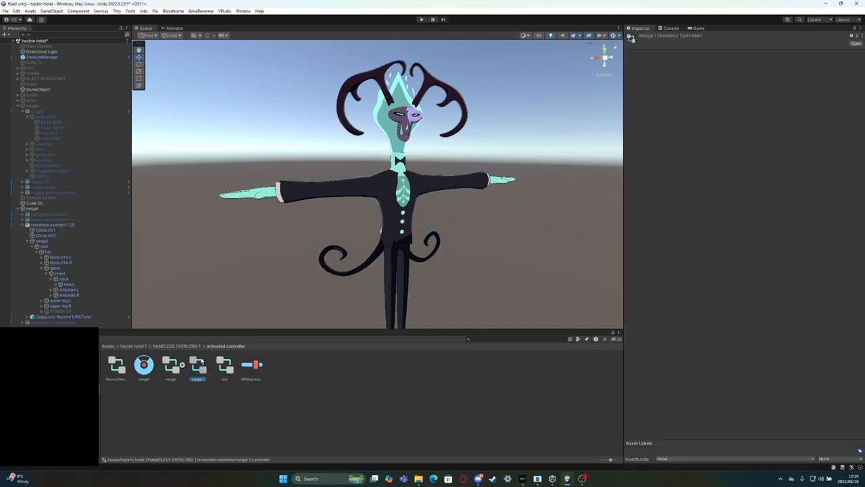
pyautogui.click(46, 226)
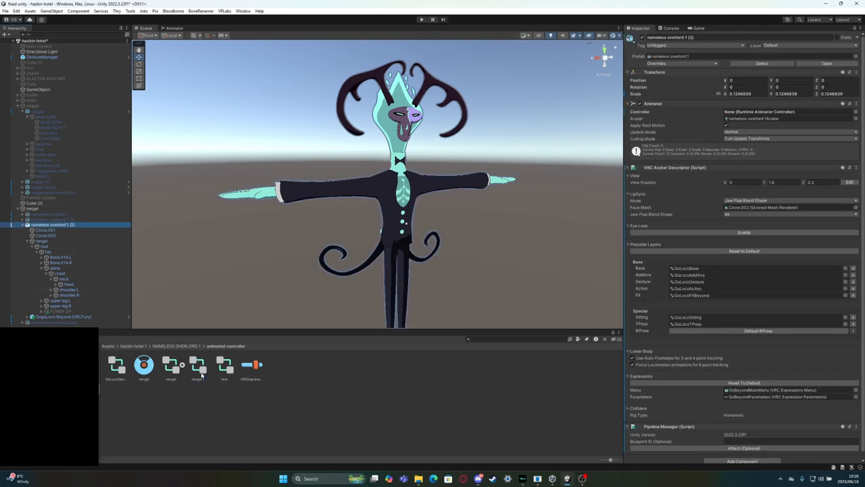
pyautogui.click(197, 366)
pyautogui.click(167, 28)
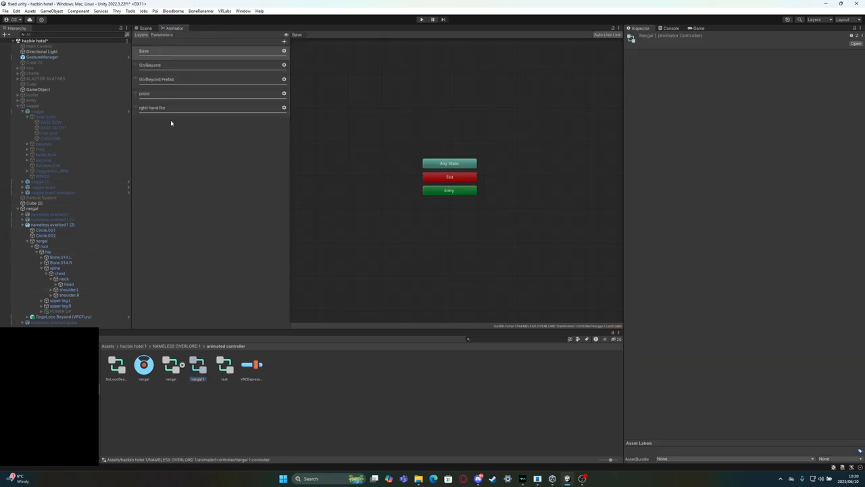
# Examine the nergal 1 controller's parameters, the nergal expressions menu and the VRCExpressionParameters asset
pyautogui.click(161, 35)
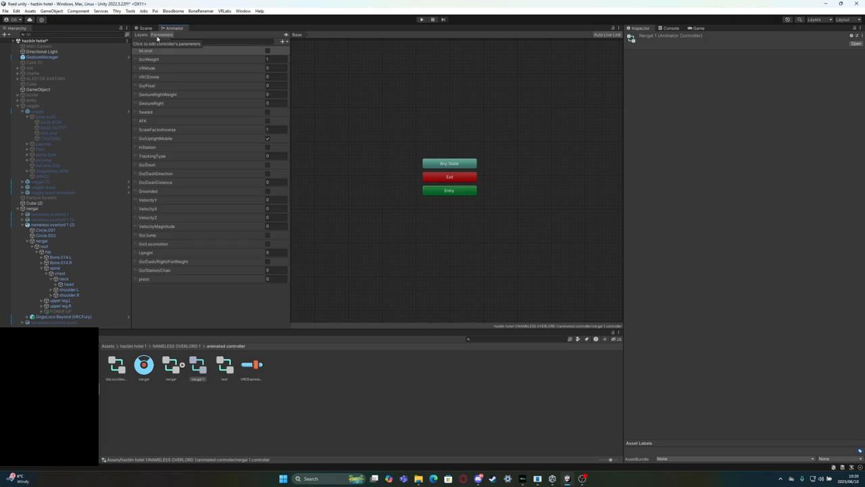
pyautogui.click(143, 34)
pyautogui.click(146, 29)
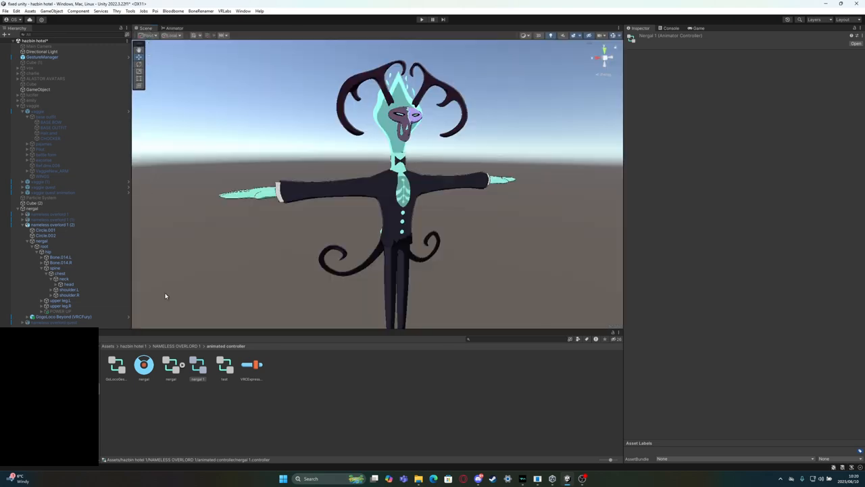
pyautogui.click(143, 365)
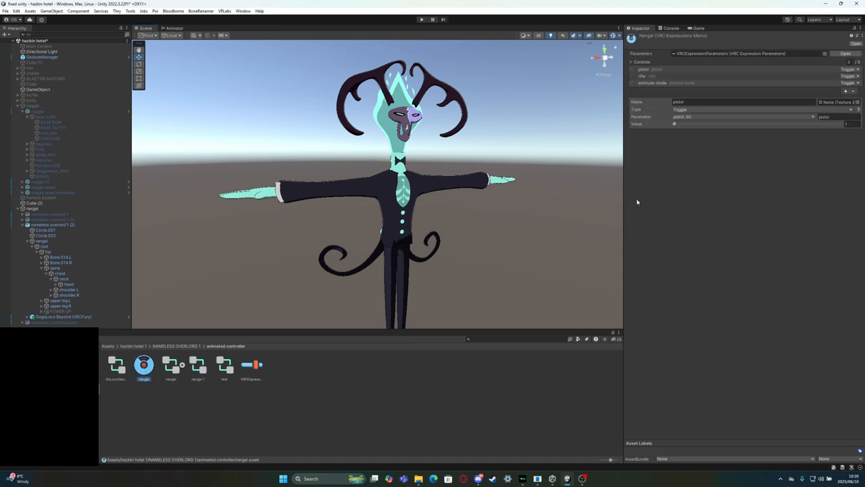
pyautogui.click(251, 365)
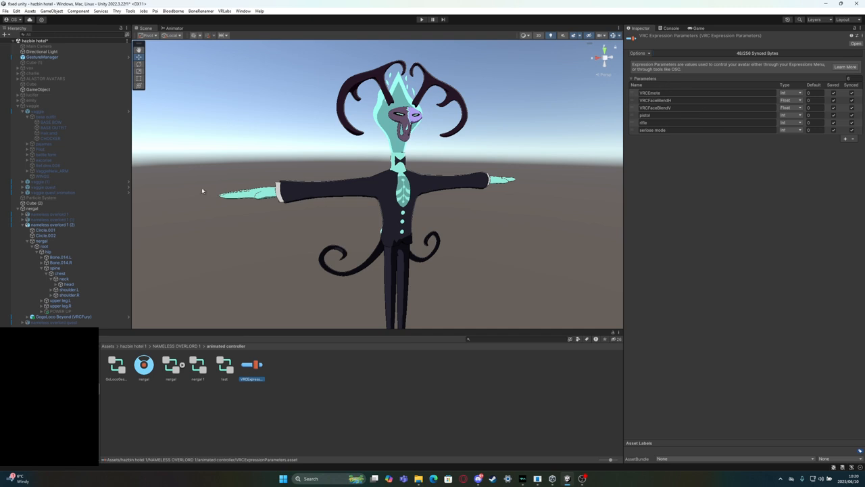
# Assign nergal 1 to the FX layer of nameless overlord 1 (2), with nergal as expressions menu and VRCExpressionParameters as parameters
pyautogui.click(54, 225)
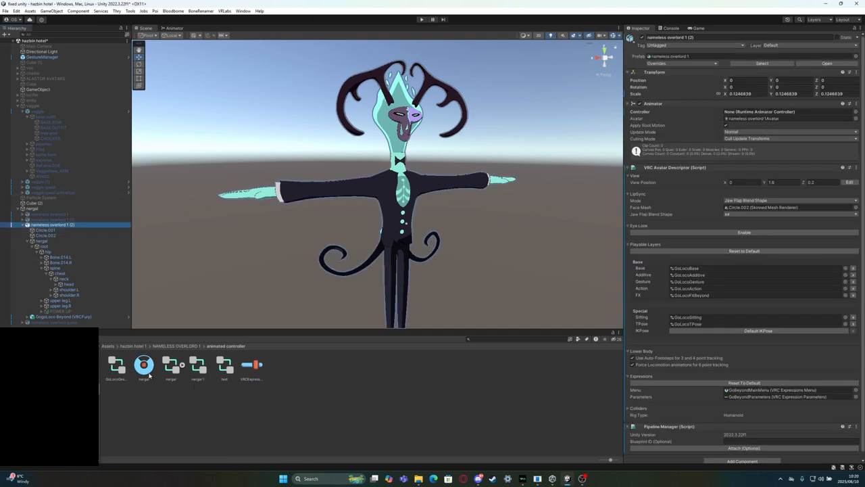
pyautogui.moveTo(197, 365); pyautogui.dragTo(715, 297)
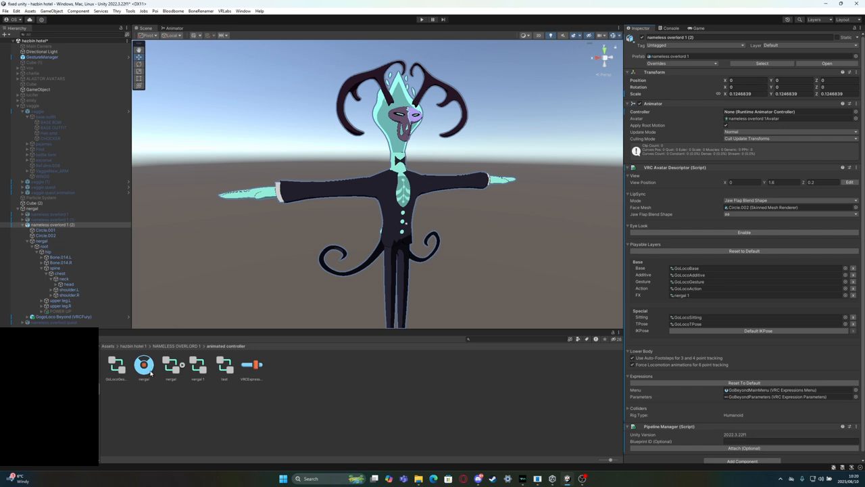
pyautogui.scroll(-1, 761, 345)
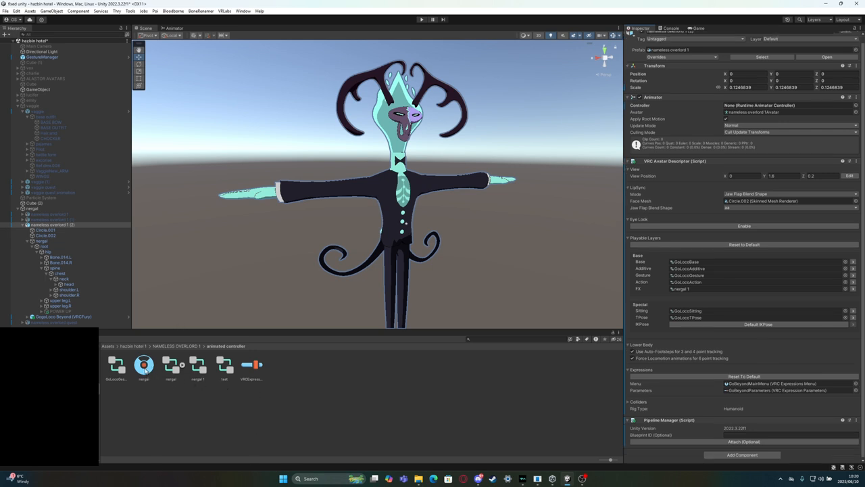
pyautogui.click(777, 384)
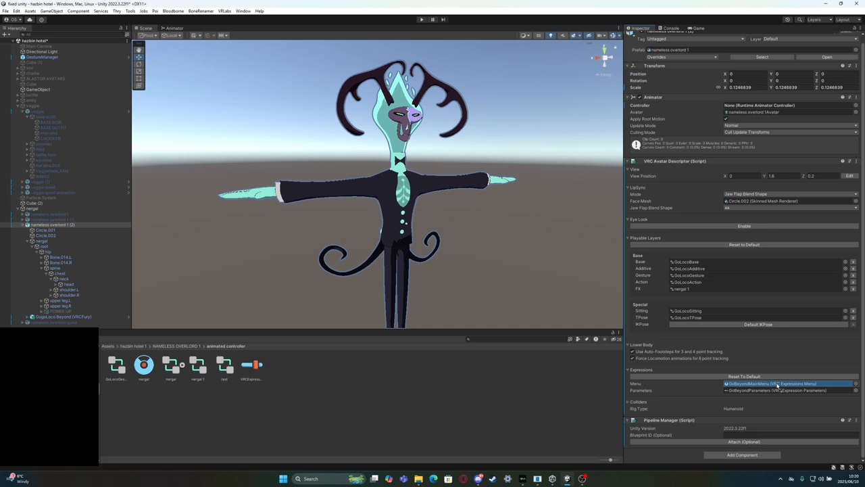
pyautogui.moveTo(778, 385); pyautogui.dragTo(777, 384)
pyautogui.moveTo(249, 371); pyautogui.dragTo(777, 390)
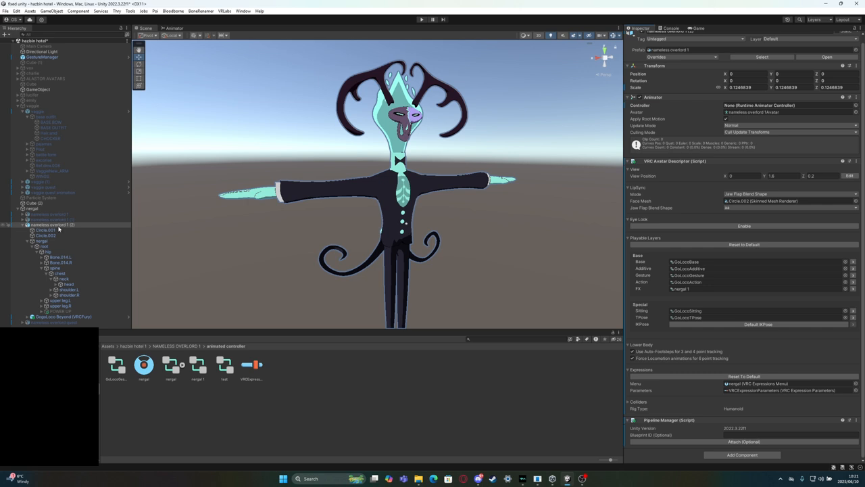
# Locate the menu and parameter assets used by the GogoLoco Beyond (VRCFury) prefab, and return to the avatar's settings
pyautogui.click(43, 317)
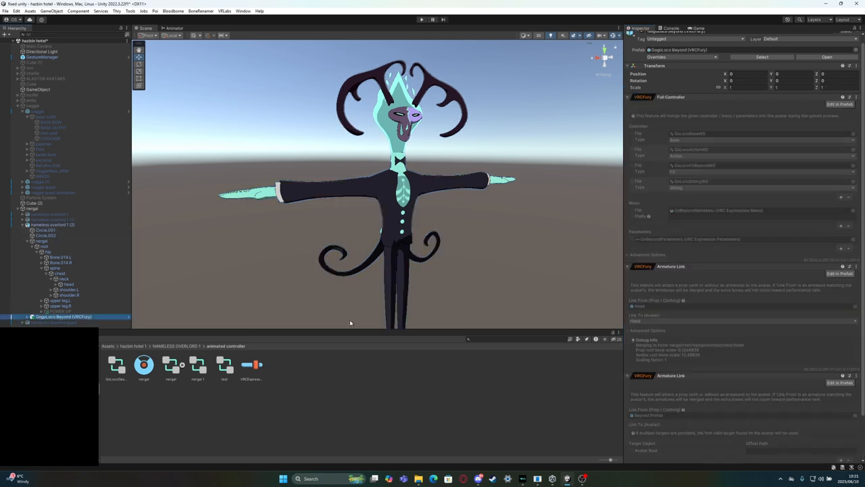
pyautogui.click(697, 212)
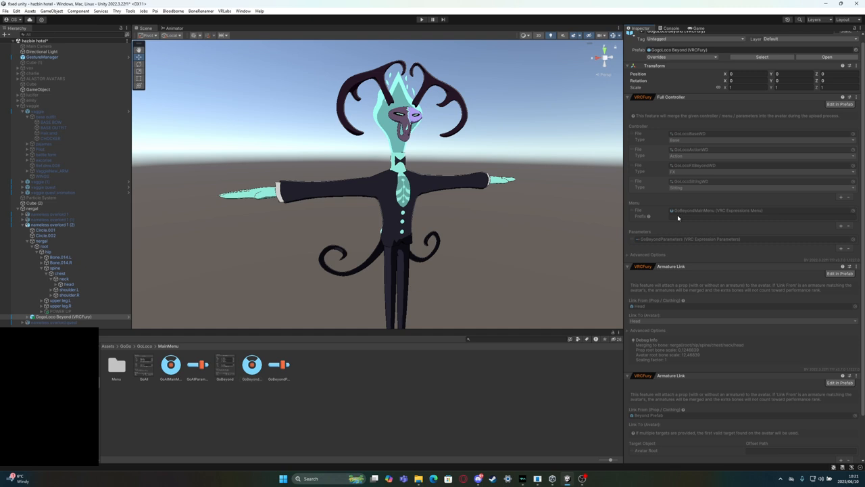
pyautogui.click(659, 240)
pyautogui.click(66, 224)
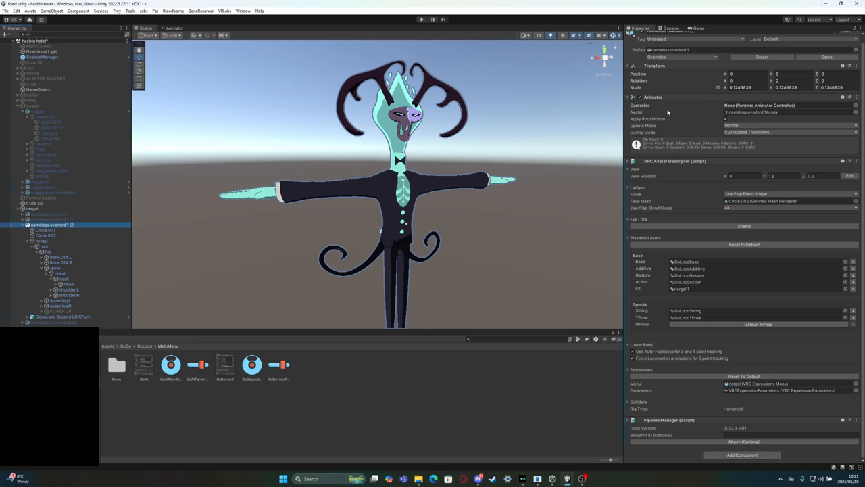
pyautogui.scroll(1, 652, 94)
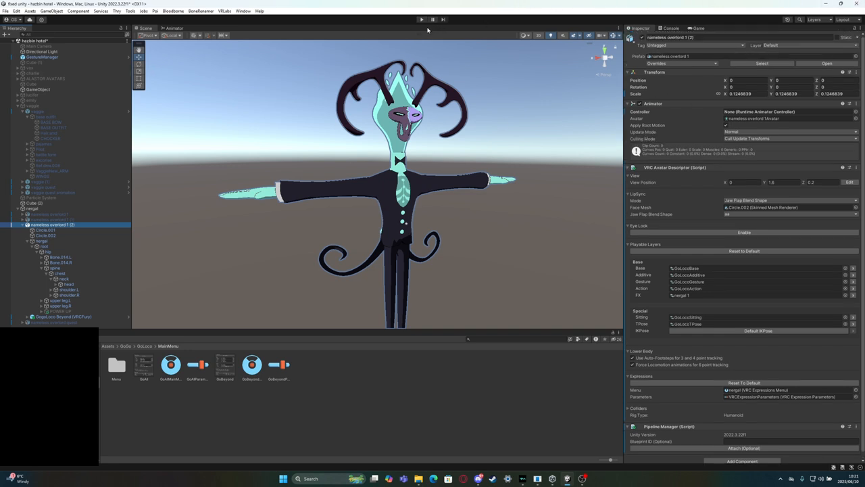
# Enter play mode, choosing Skip and stop asking for the VRCFury Write Defaults fix, and show the avatar's settings
pyautogui.click(421, 20)
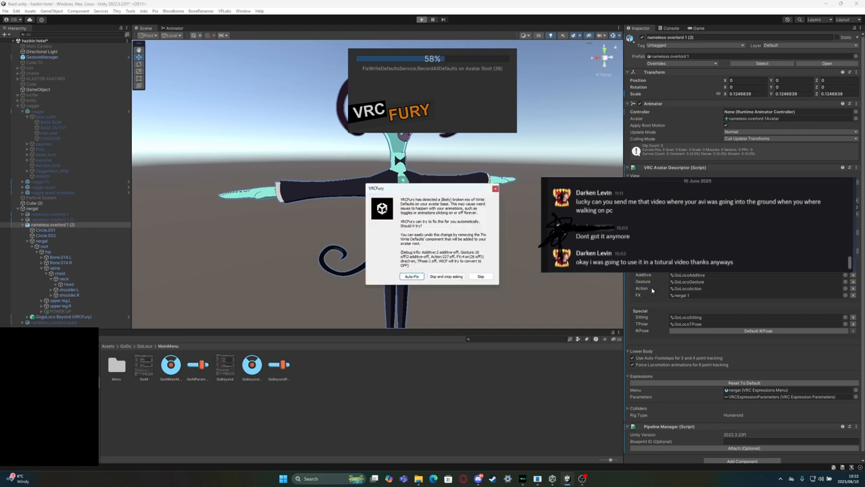
pyautogui.click(454, 277)
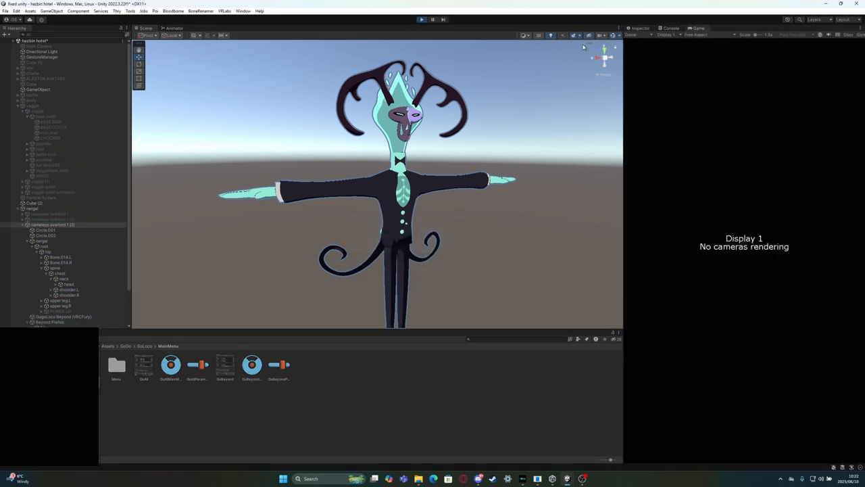
pyautogui.click(650, 29)
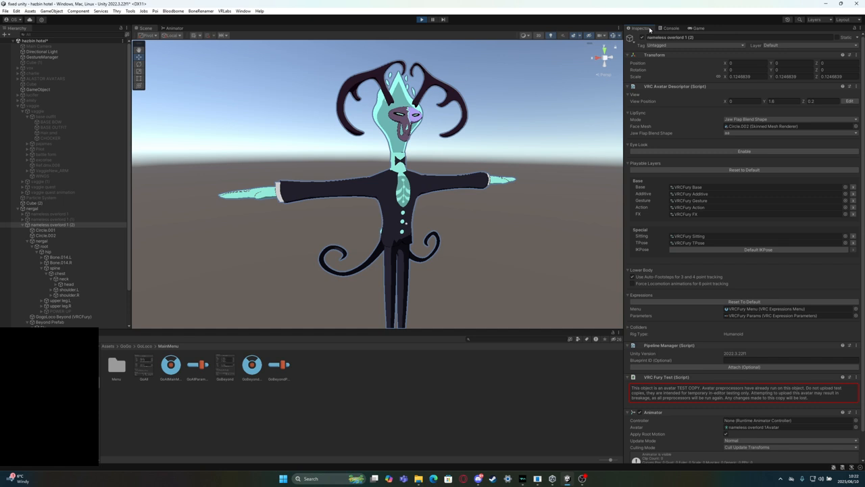
# Recheck for avatars in the GestureManager and set nameless overlord 1 (2) as the controlled avatar
pyautogui.click(73, 59)
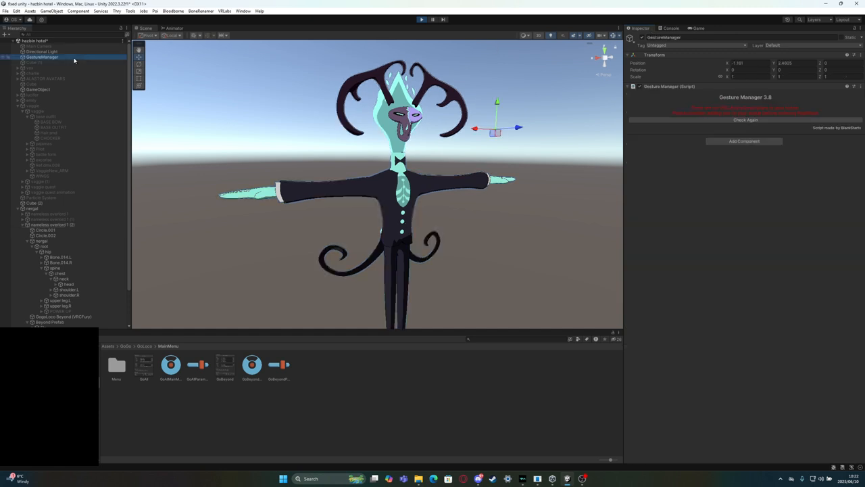
pyautogui.click(726, 120)
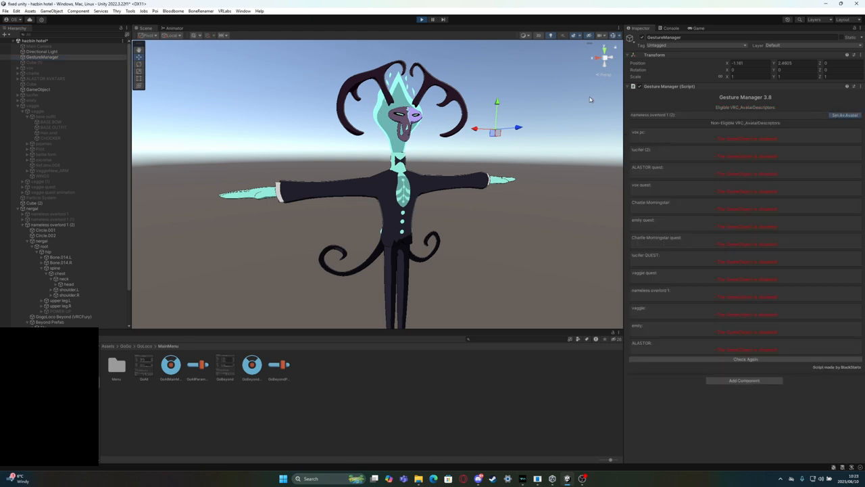
pyautogui.click(838, 116)
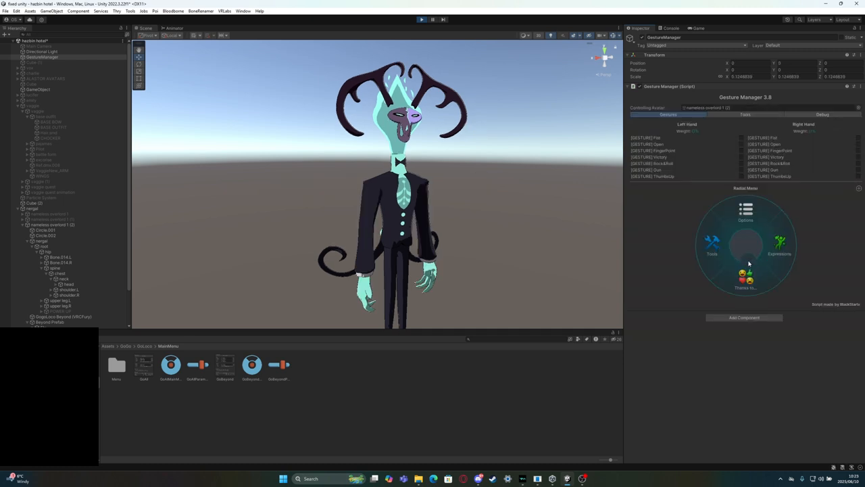
# Test the standing poses from the GoGo Loco expressions submenu on the avatar, and reset the pose
pyautogui.click(729, 257)
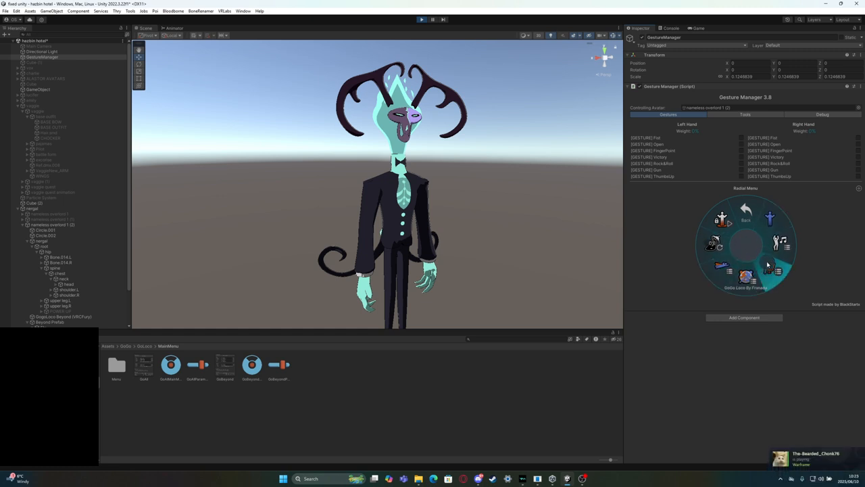
pyautogui.click(768, 267)
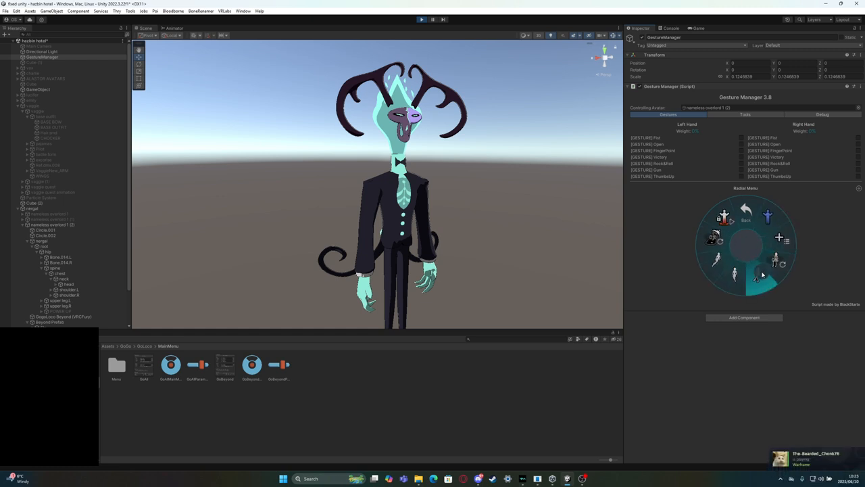
pyautogui.click(758, 273)
pyautogui.click(734, 273)
pyautogui.moveTo(335, 181); pyautogui.dragTo(339, 225, button='right')
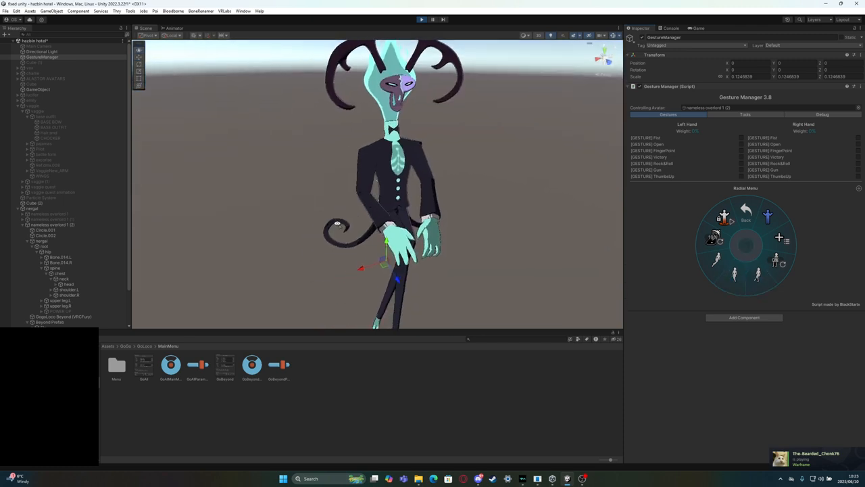
pyautogui.click(764, 218)
# Return to the avatar's main expressions menu and test the pistol toggle
pyautogui.click(741, 216)
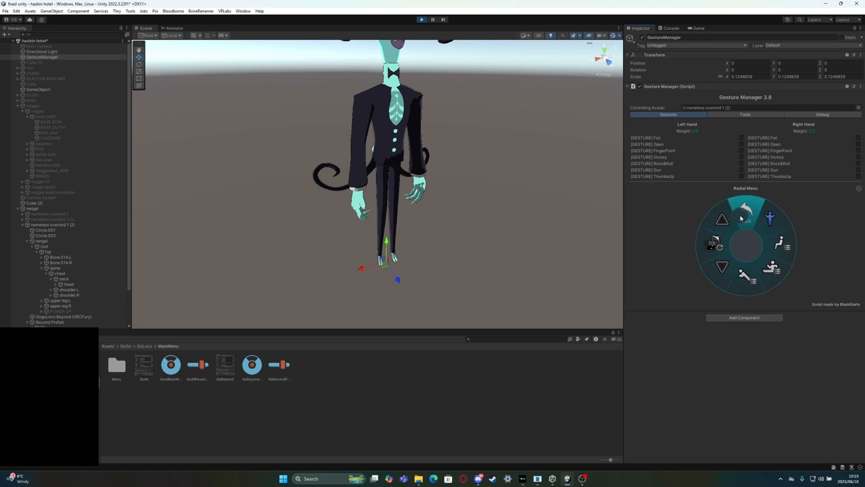
pyautogui.click(741, 216)
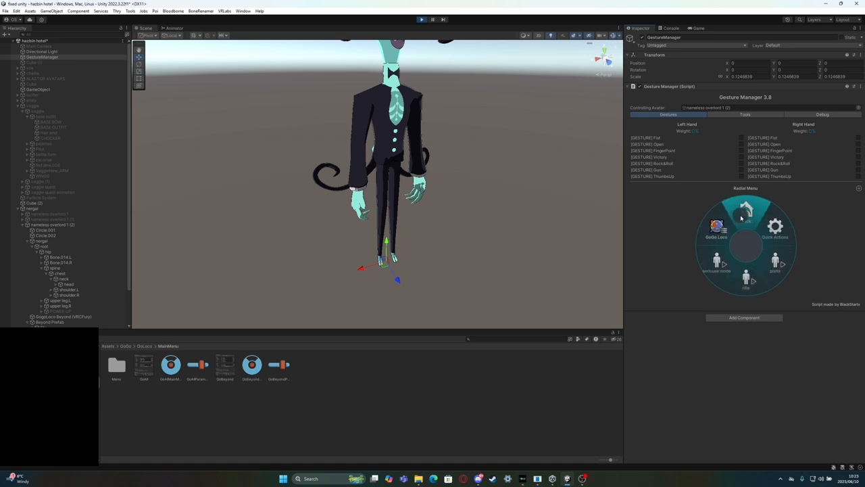
pyautogui.moveTo(379, 208); pyautogui.dragTo(396, 194, button='right')
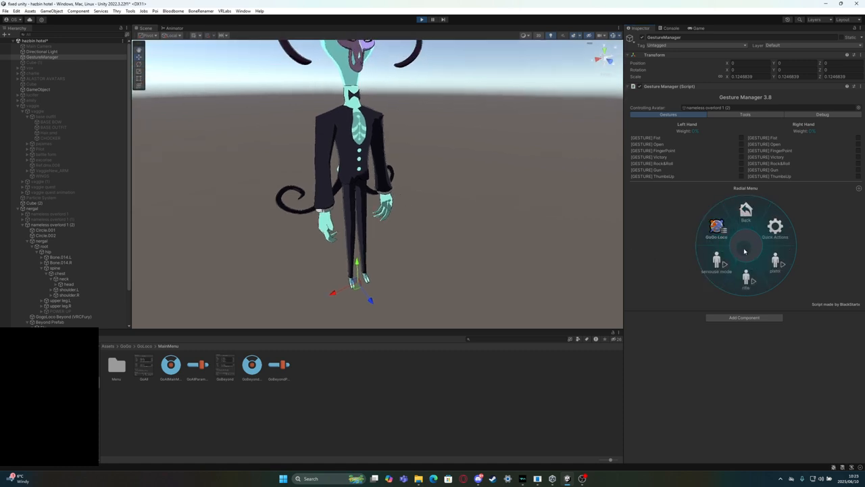
pyautogui.click(774, 260)
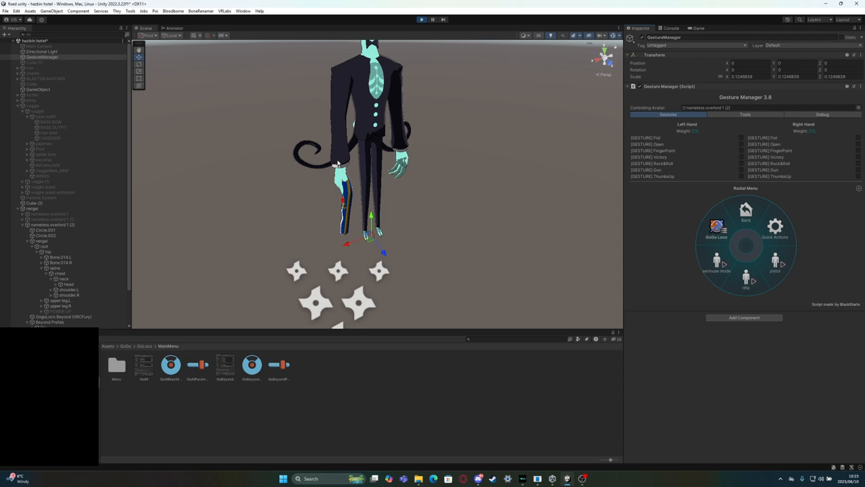
# Examine the Go/Beyond Prefab, Go/Beyond, pistol and right hand fire layers, including the pistol state, in the nergal 1 controller
pyautogui.click(174, 28)
pyautogui.click(174, 80)
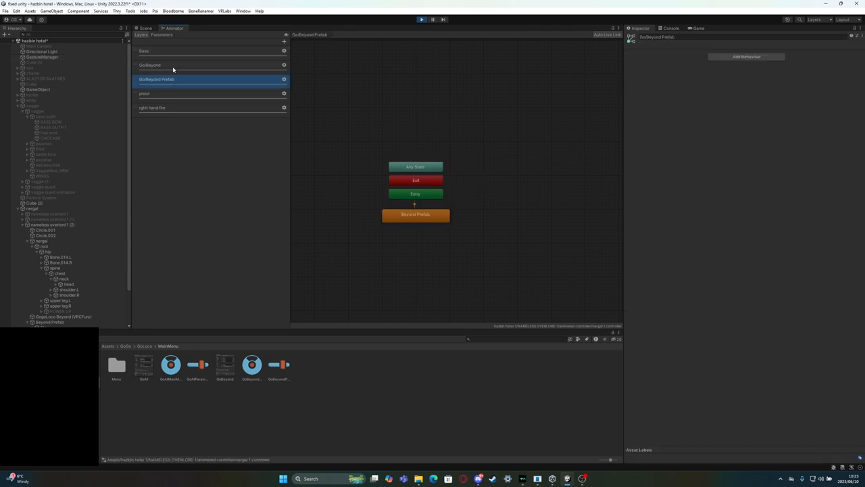
pyautogui.click(172, 67)
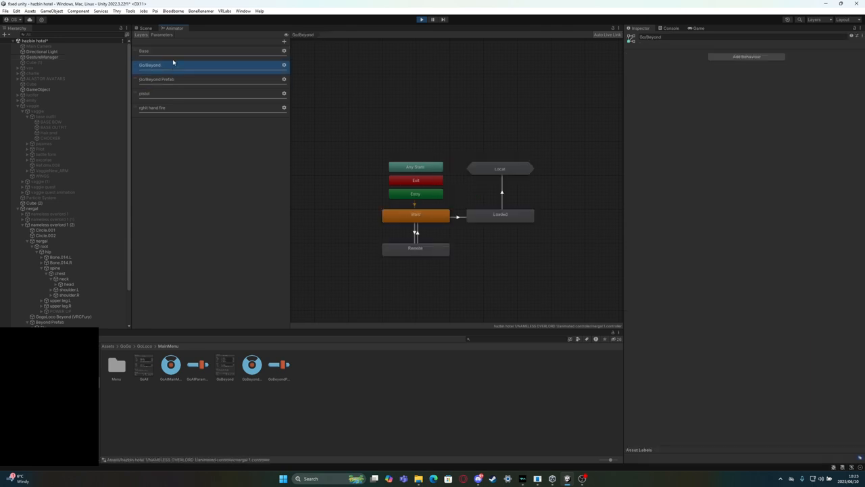
pyautogui.click(170, 94)
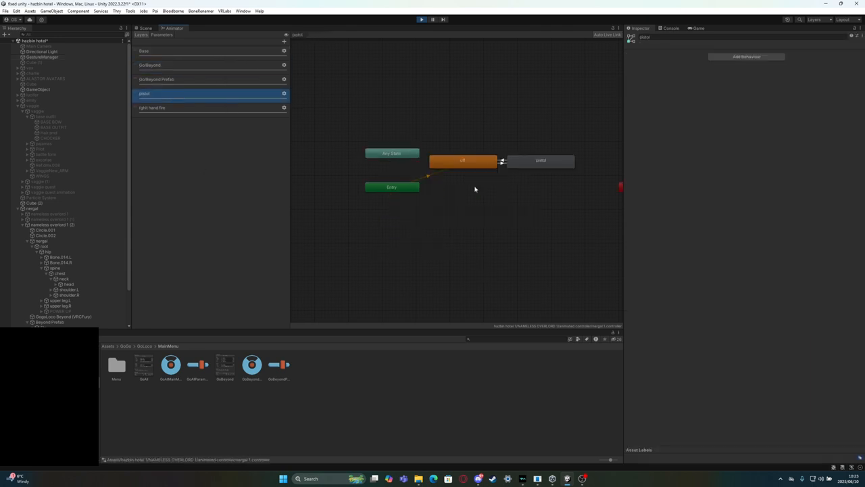
pyautogui.click(146, 28)
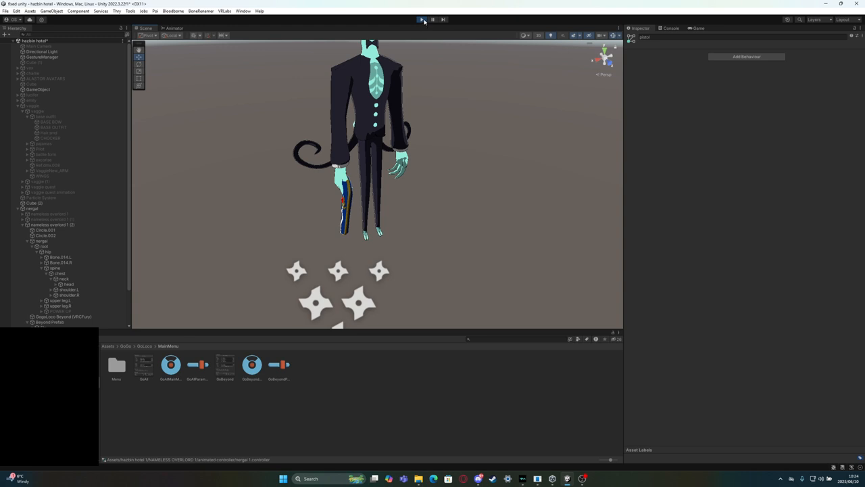
pyautogui.click(175, 27)
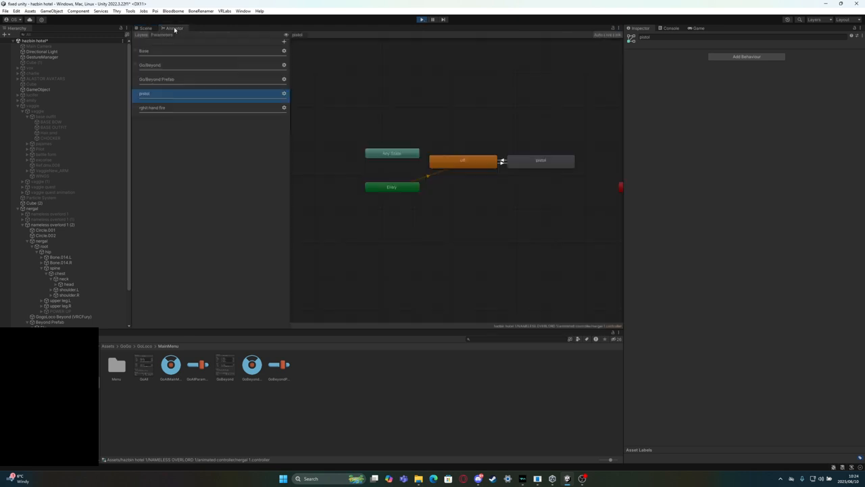
pyautogui.click(524, 161)
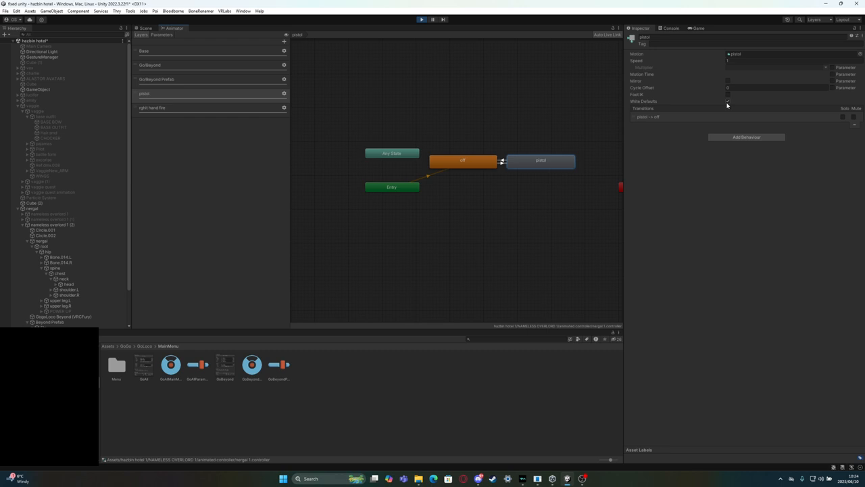
pyautogui.click(165, 107)
# Exit play mode and locate the avatar's FX controller and the nergal controller in the animated controller folder
pyautogui.click(420, 19)
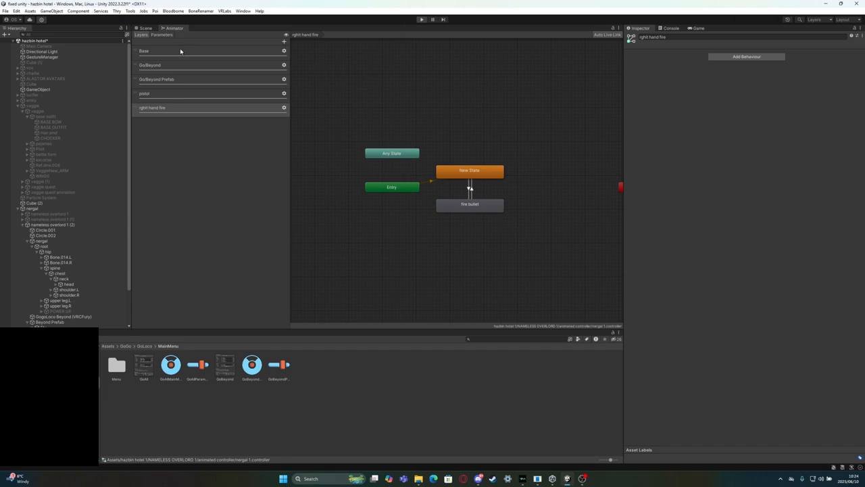
pyautogui.click(145, 27)
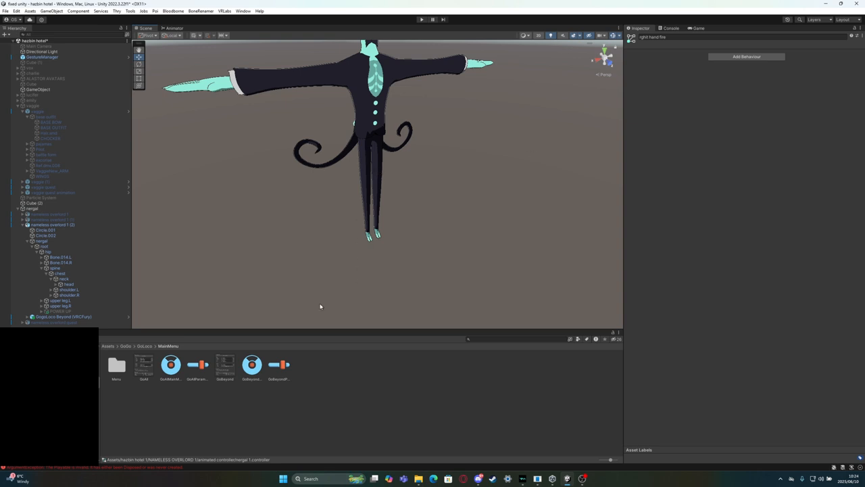
pyautogui.click(320, 77)
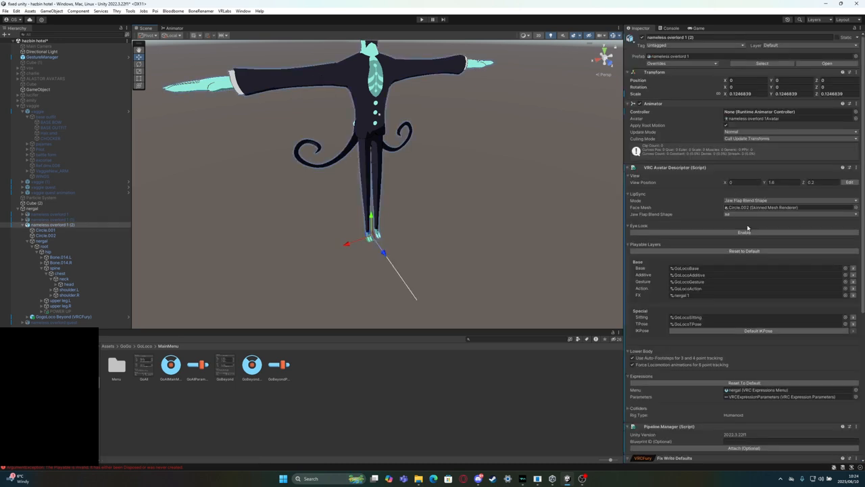
pyautogui.doubleClick(682, 295)
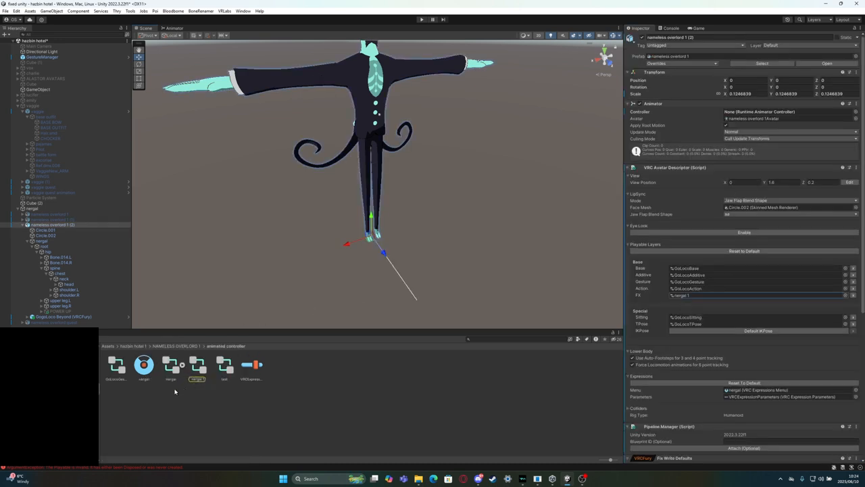
# Examine the HandRight, rifle, HandLeft and Idle Layer state graphs in the nergal controller
pyautogui.click(180, 29)
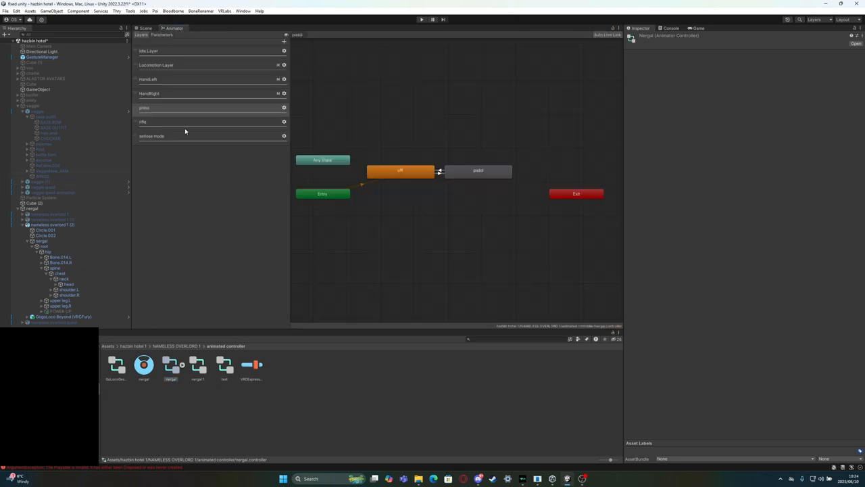
pyautogui.click(189, 94)
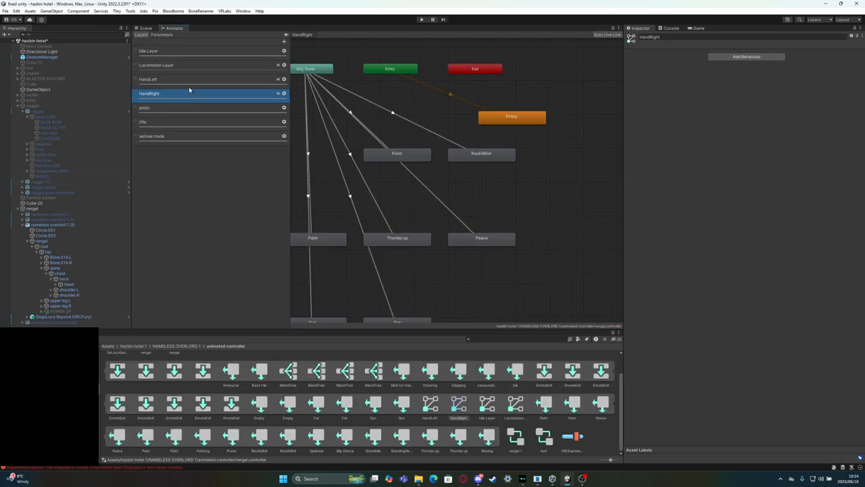
pyautogui.click(176, 119)
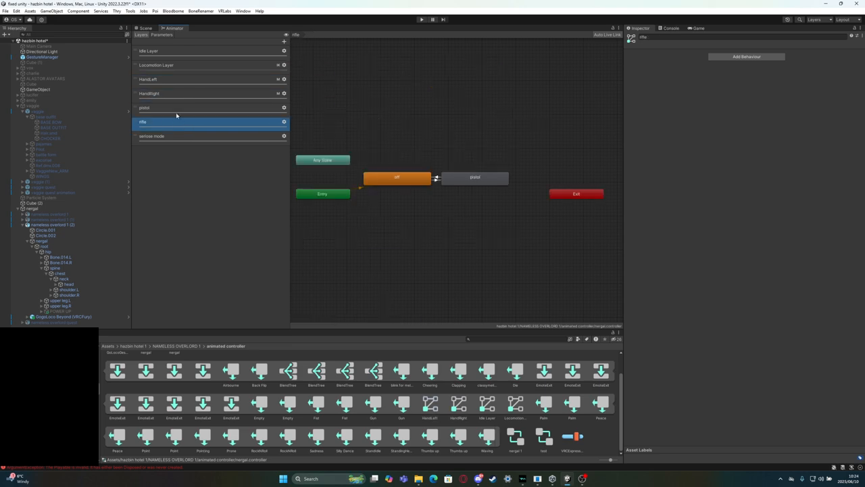
pyautogui.click(184, 79)
pyautogui.click(188, 52)
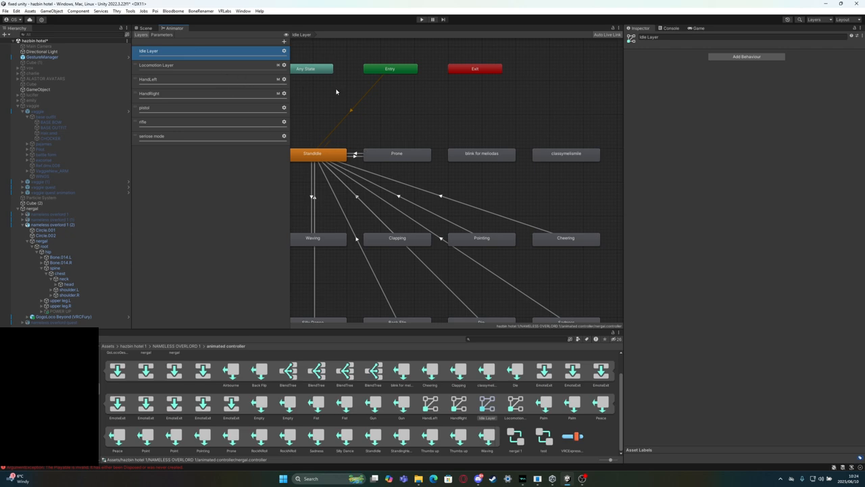
pyautogui.scroll(-5, 337, 92)
pyautogui.scroll(3, 337, 93)
pyautogui.moveTo(336, 94); pyautogui.dragTo(372, 96, button='middle')
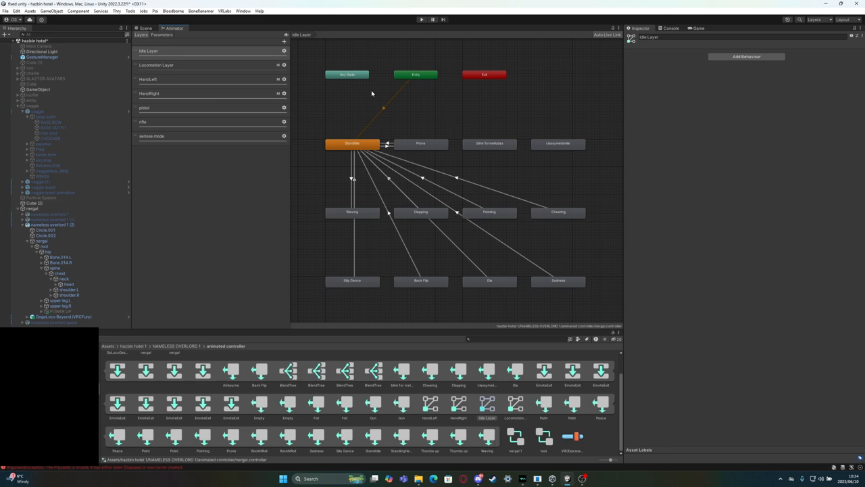
pyautogui.scroll(1, 194, 365)
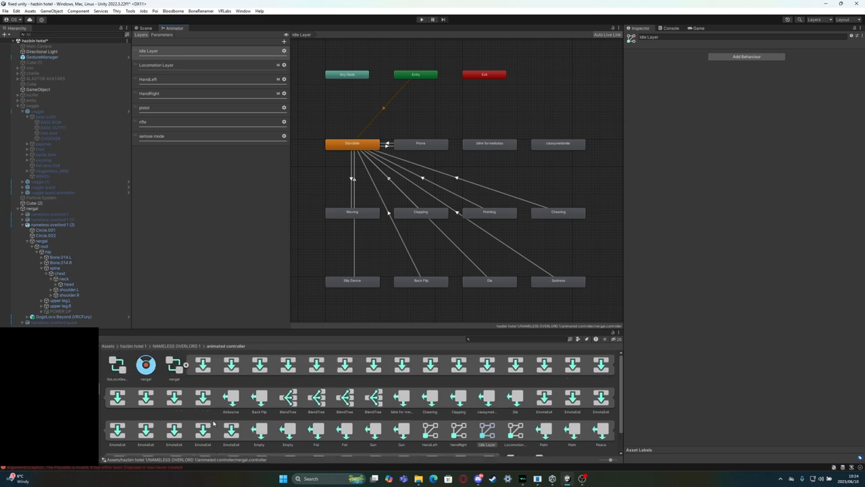
# Collapse the nergal controller's sub-assets and look over the layers and parameters of the test controller
pyautogui.click(186, 365)
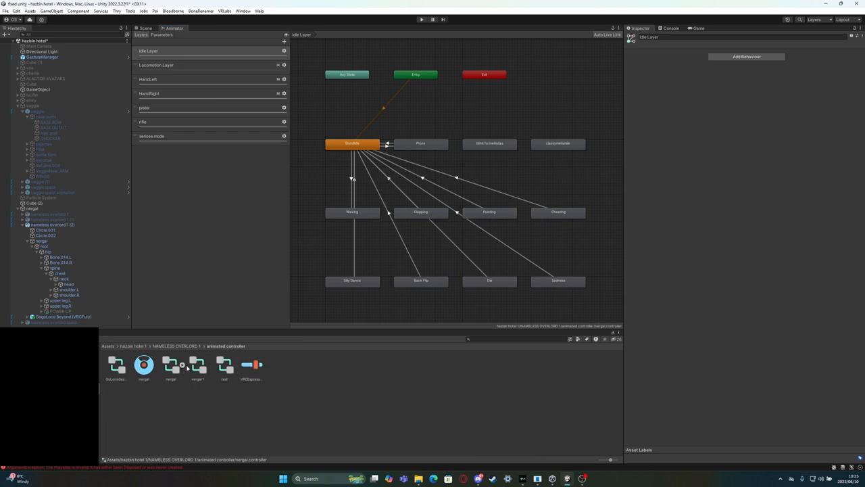
pyautogui.click(223, 368)
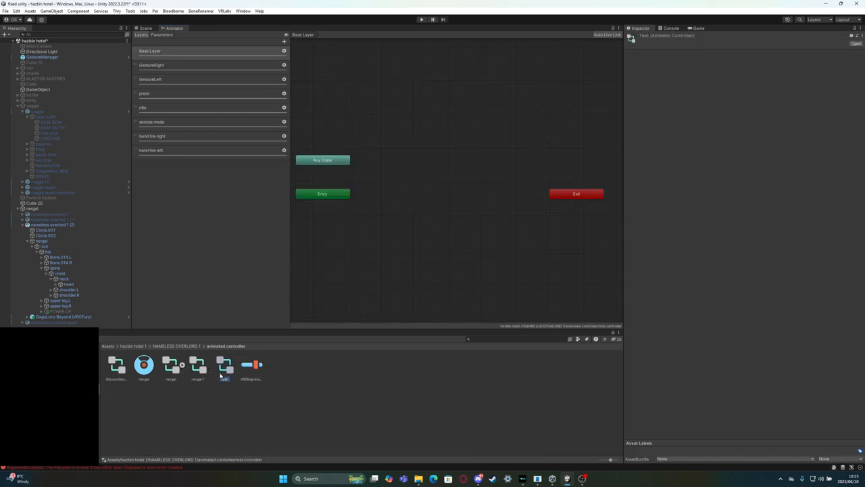
pyautogui.click(163, 35)
pyautogui.click(142, 35)
pyautogui.click(146, 28)
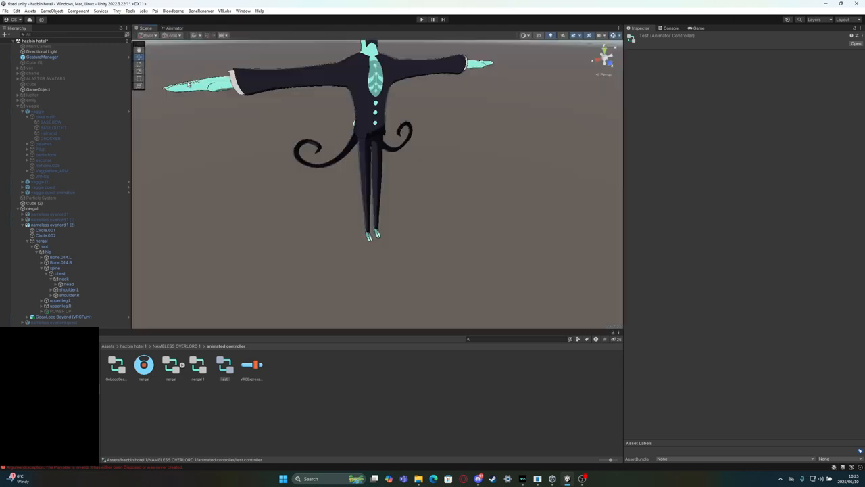
pyautogui.moveTo(364, 169); pyautogui.dragTo(355, 131, button='right')
pyautogui.moveTo(358, 148); pyautogui.dragTo(336, 169, button='middle')
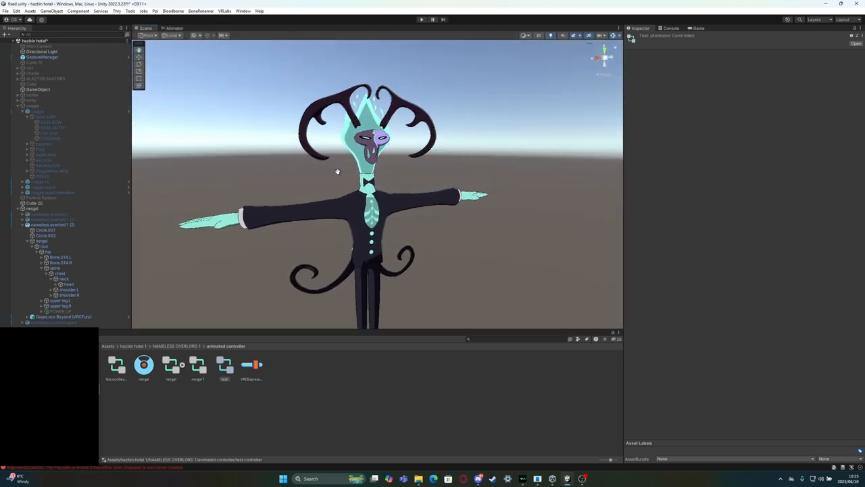
pyautogui.scroll(6, 337, 176)
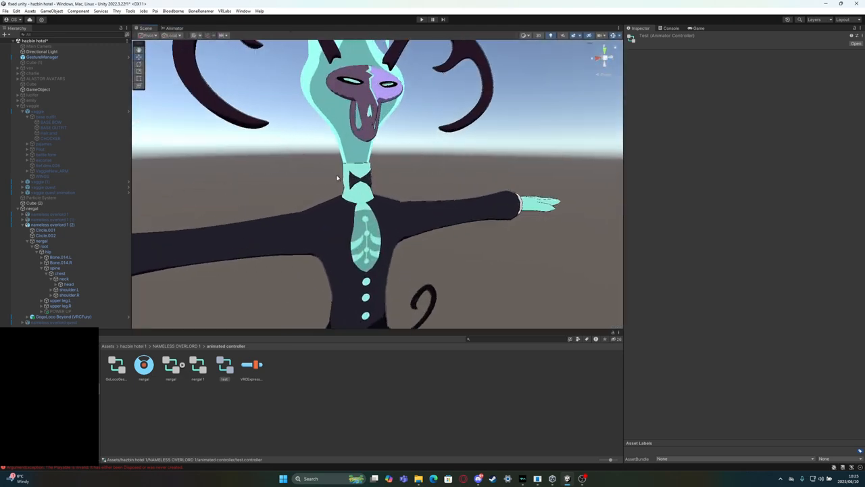
pyautogui.scroll(-4, 337, 177)
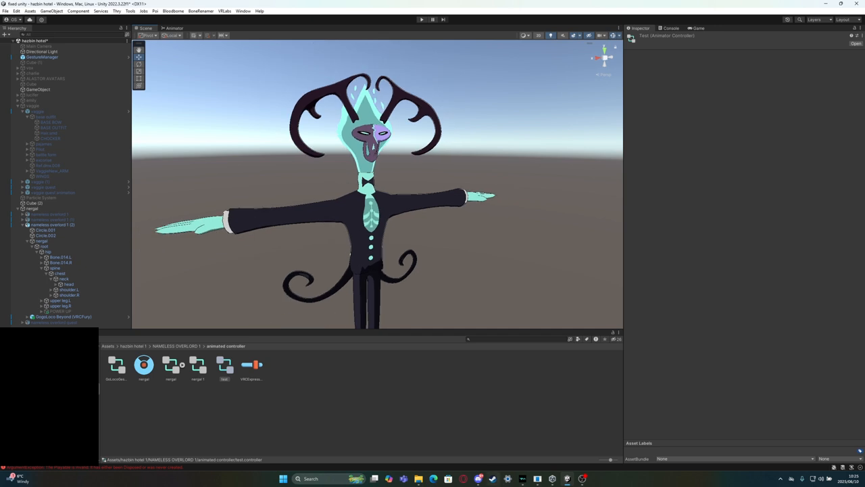
# Create an animator controller named "video example" in the animated controller folder and open it in the Animator
pyautogui.click(341, 406)
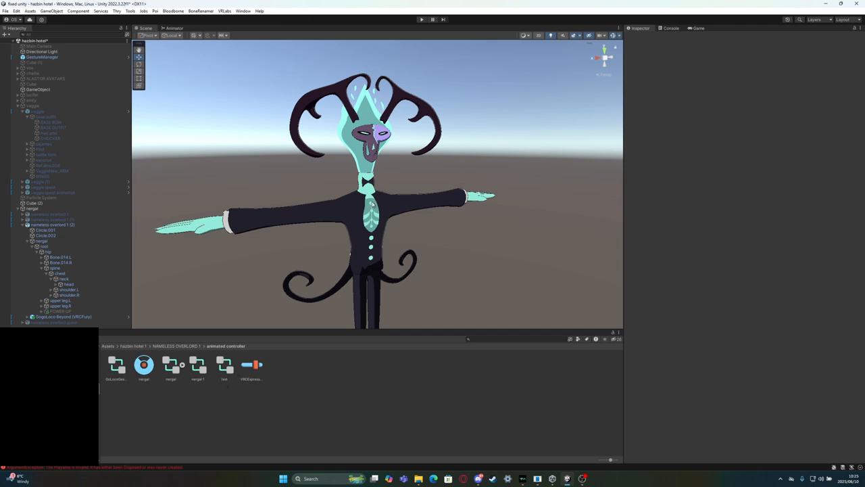
pyautogui.click(349, 386)
pyautogui.rightClick(349, 386)
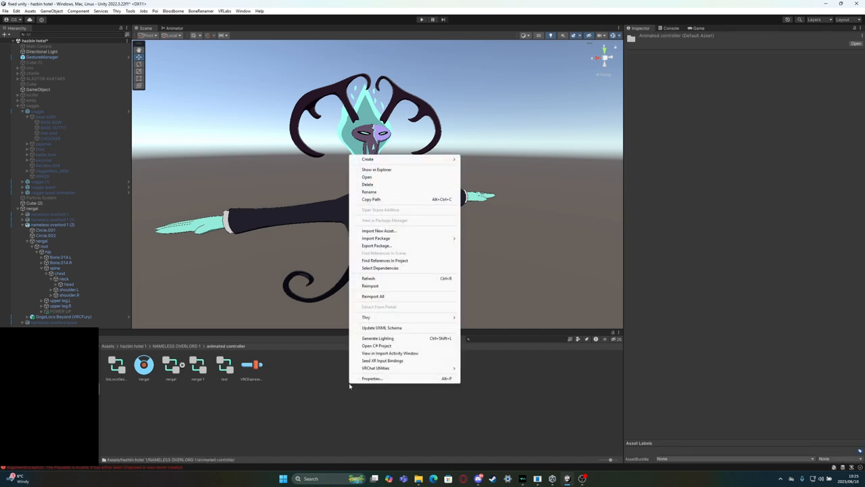
pyautogui.moveTo(436, 160)
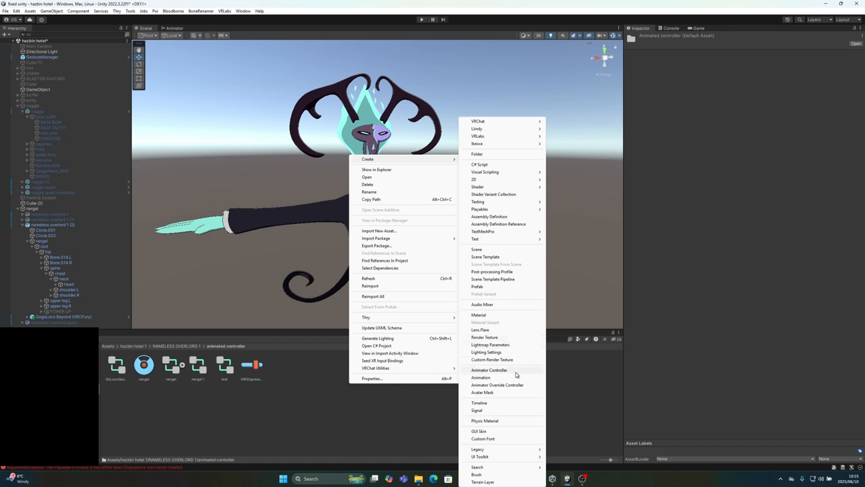
pyautogui.click(489, 370)
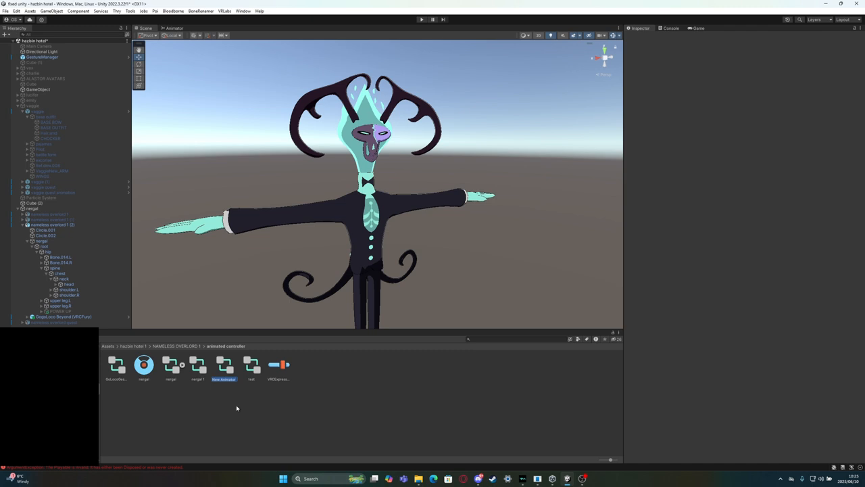
pyautogui.write('d')
pyautogui.write('ide')
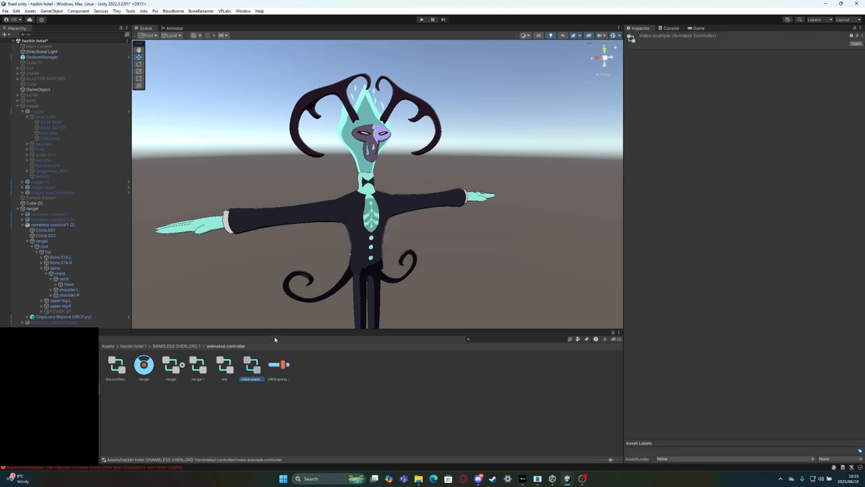
pyautogui.doubleClick(255, 366)
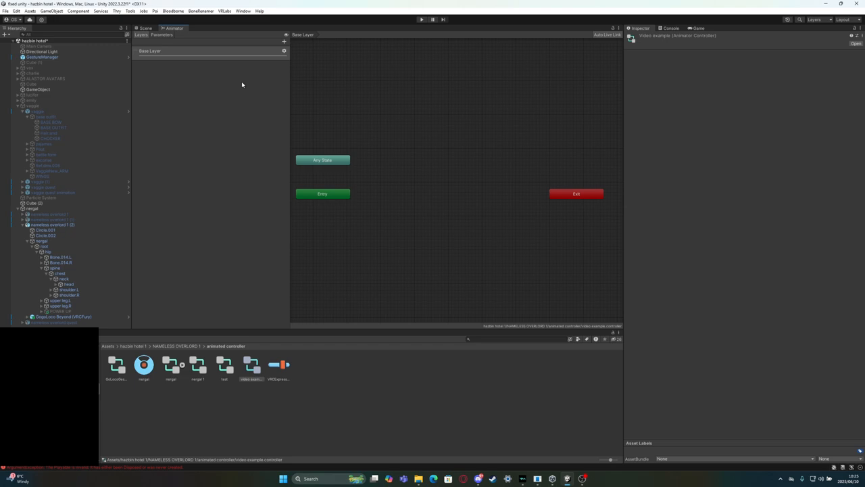
# Add an Int parameter named "pistol" to the video example controller
pyautogui.click(165, 35)
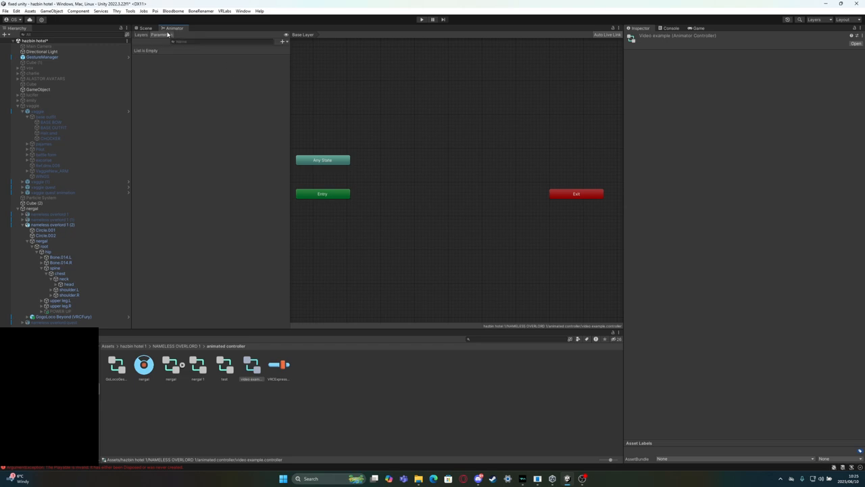
pyautogui.click(283, 42)
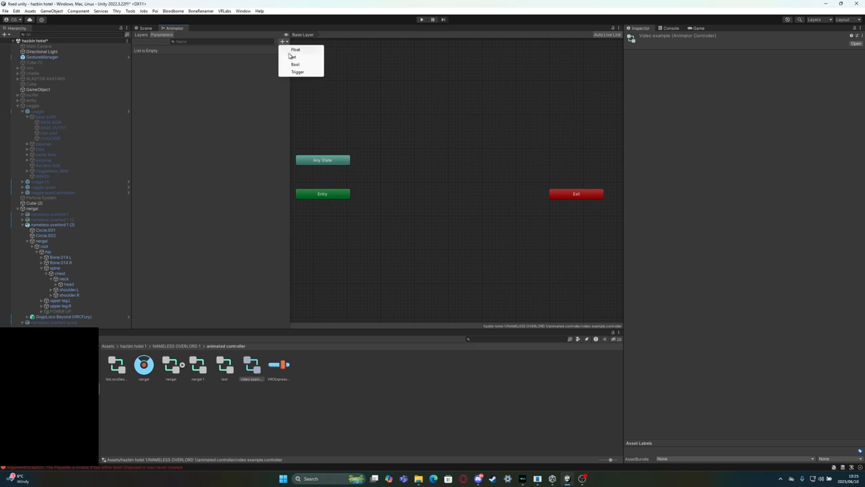
pyautogui.click(295, 58)
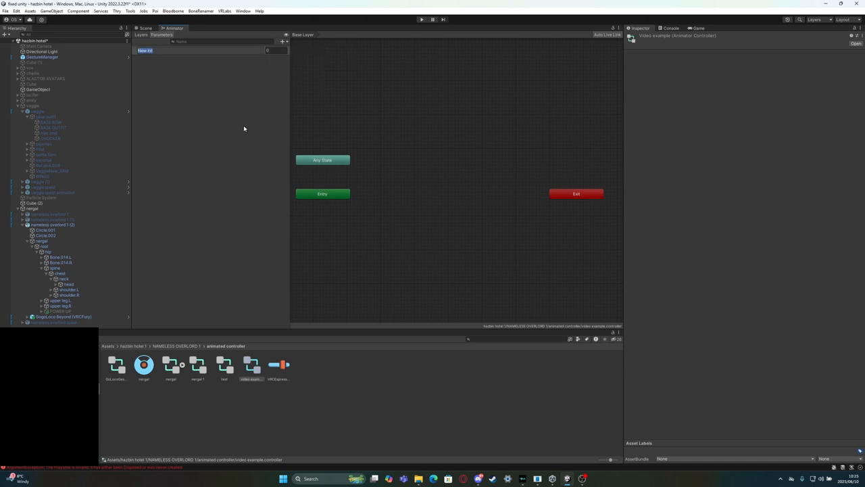
pyautogui.write('pistol')
pyautogui.press('Return')
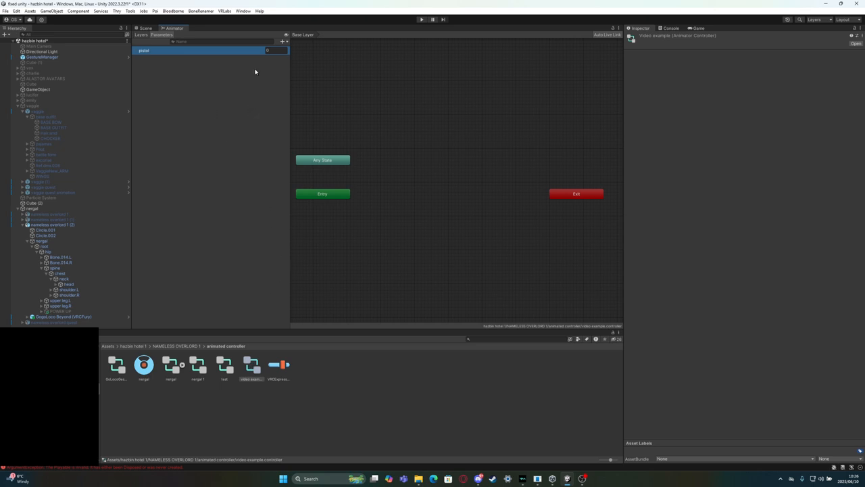
# Add a second Int parameter named "getstur right" to the video example controller
pyautogui.click(282, 42)
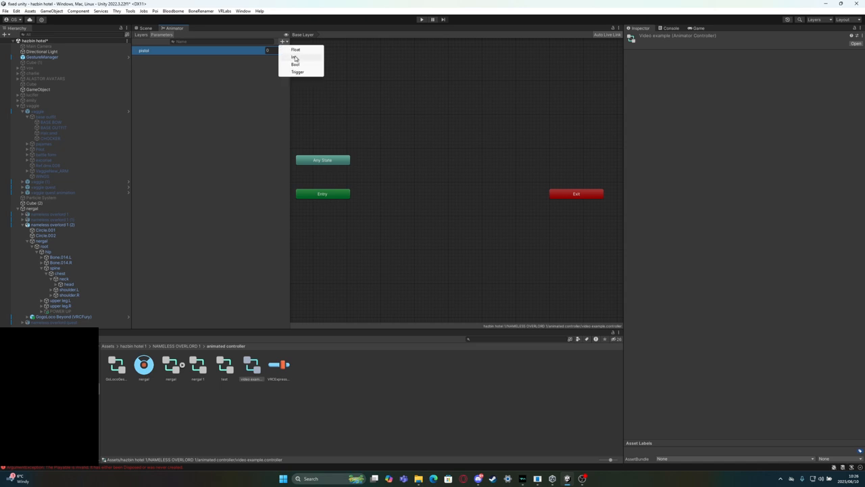
pyautogui.click(295, 58)
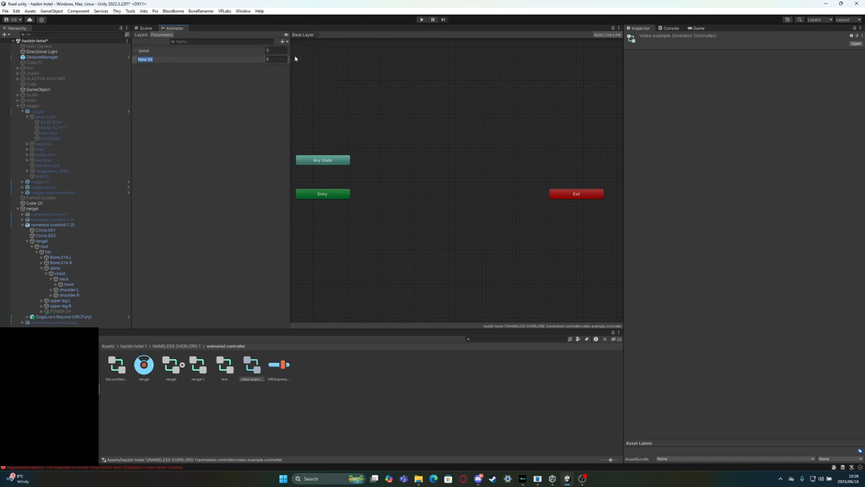
pyautogui.write('g')
pyautogui.write('esture r')
pyautogui.press('Return')
pyautogui.click(184, 217)
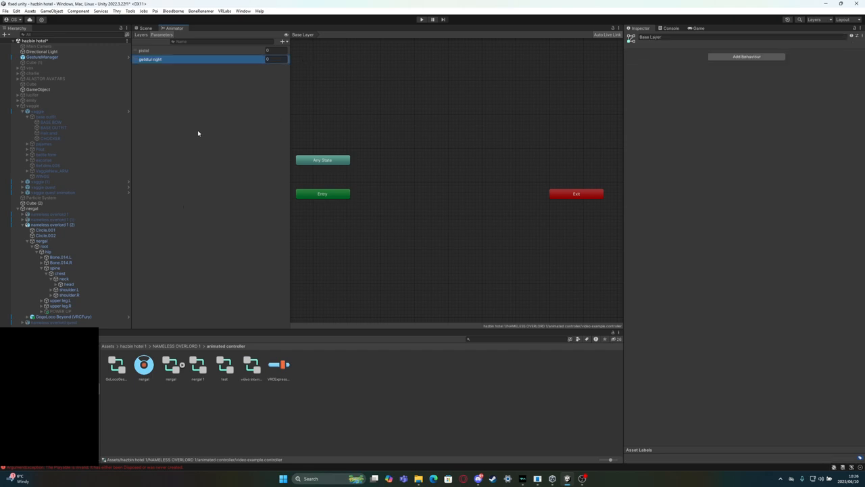
# Add a third Int parameter named "getstur left" to the video example controller
pyautogui.click(284, 41)
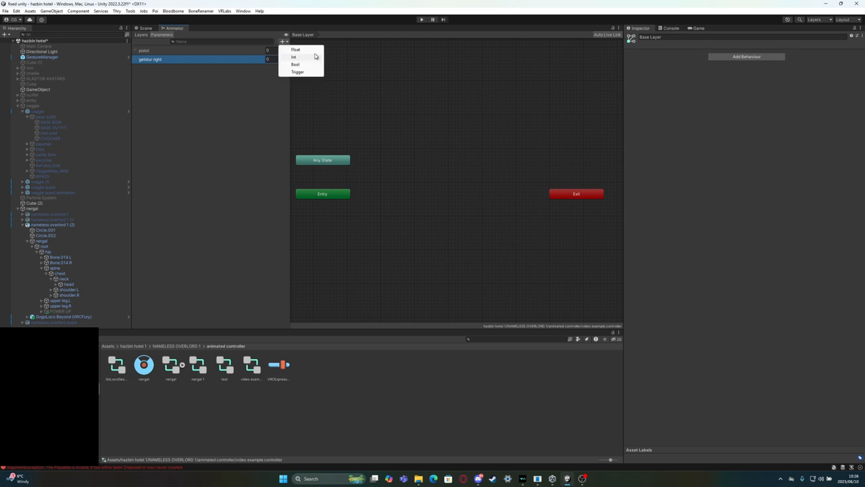
pyautogui.click(314, 56)
pyautogui.write('getstut')
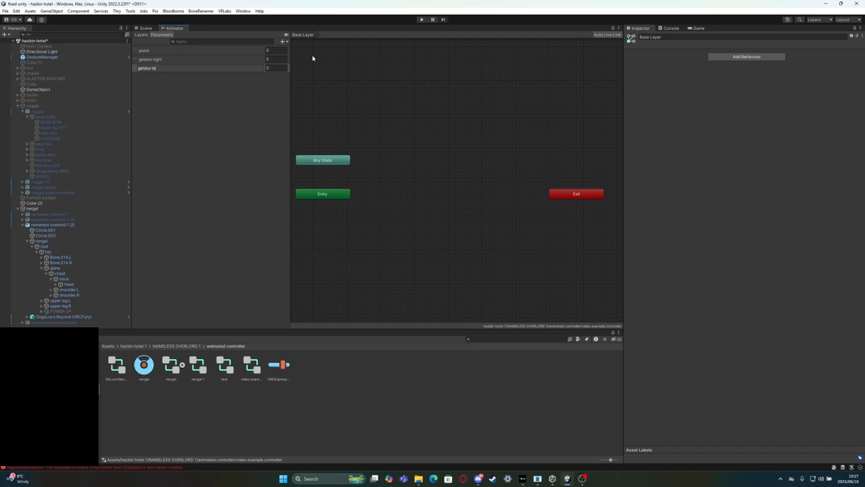
pyautogui.write(' left')
pyautogui.press('Return')
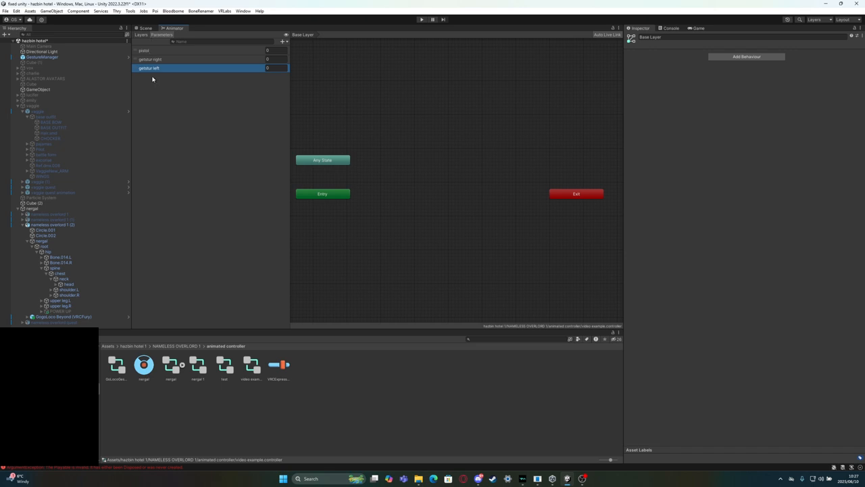
pyautogui.click(140, 36)
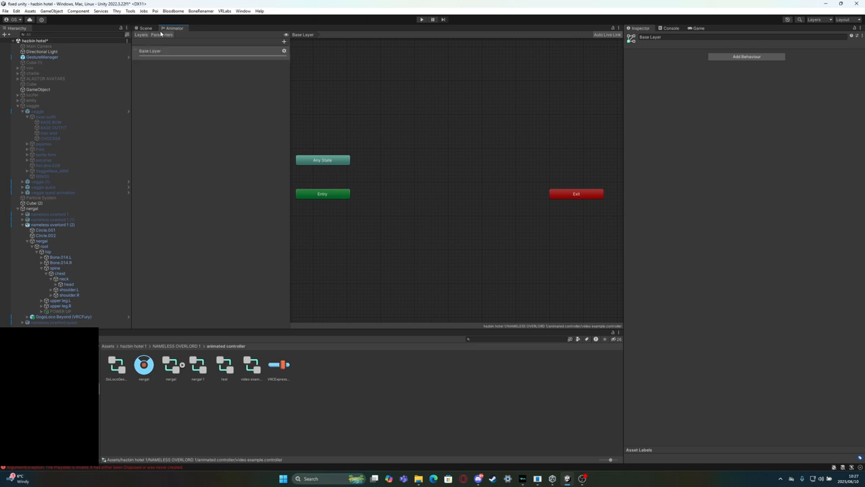
pyautogui.click(161, 35)
pyautogui.click(152, 50)
pyautogui.click(154, 50)
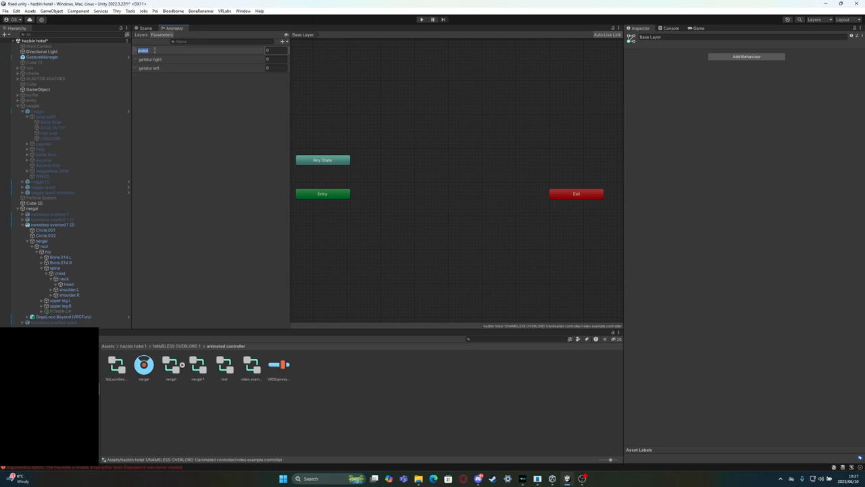
pyautogui.click(161, 85)
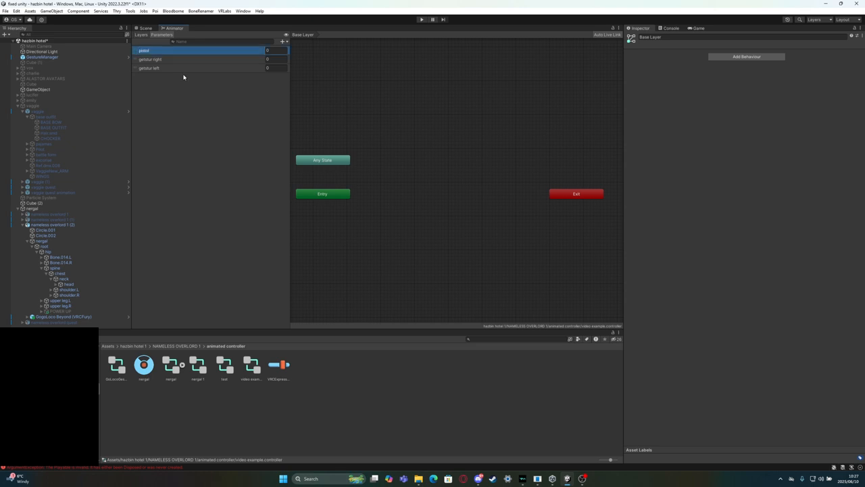
# Add a layer named "pistol" to the video example controller and set its weight to 1
pyautogui.click(140, 34)
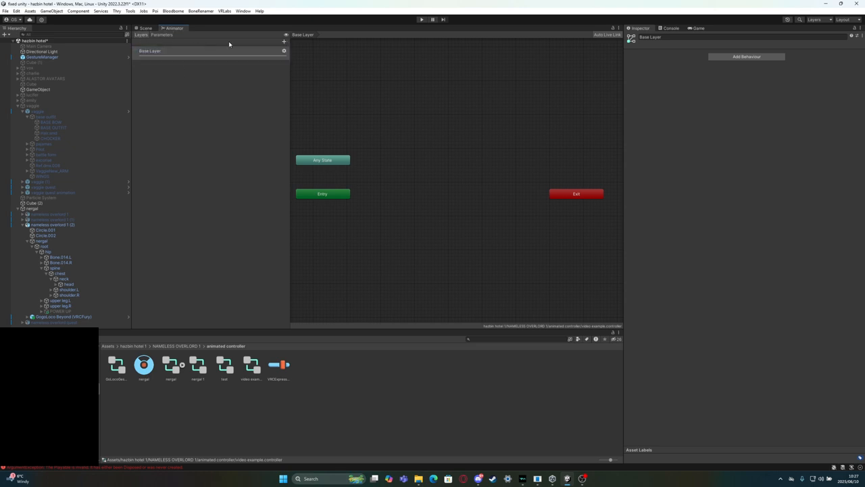
pyautogui.click(284, 41)
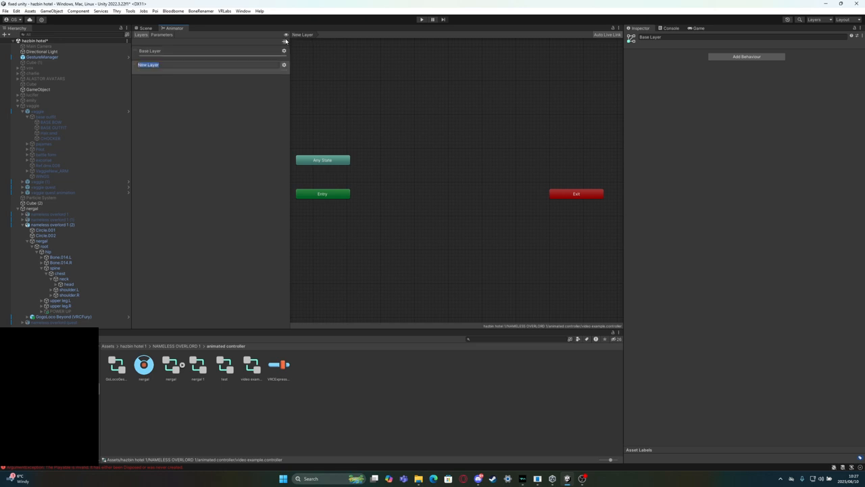
pyautogui.write('pistol')
pyautogui.click(230, 122)
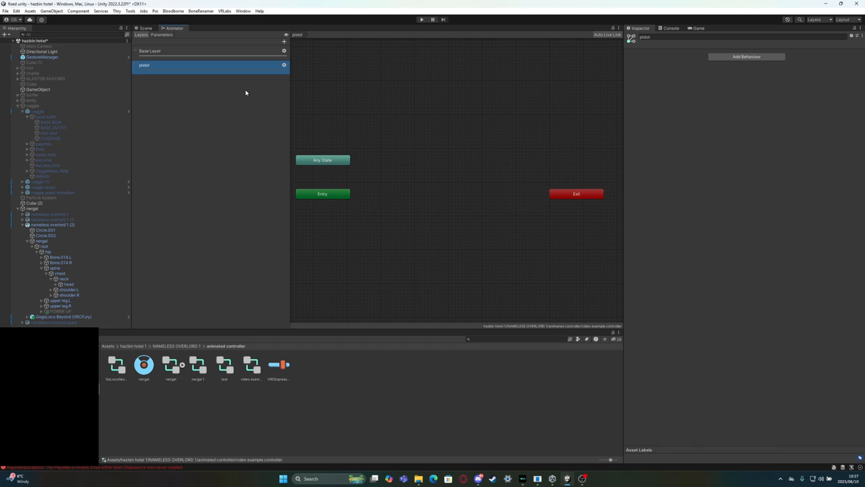
pyautogui.click(285, 66)
pyautogui.moveTo(332, 66); pyautogui.dragTo(374, 70)
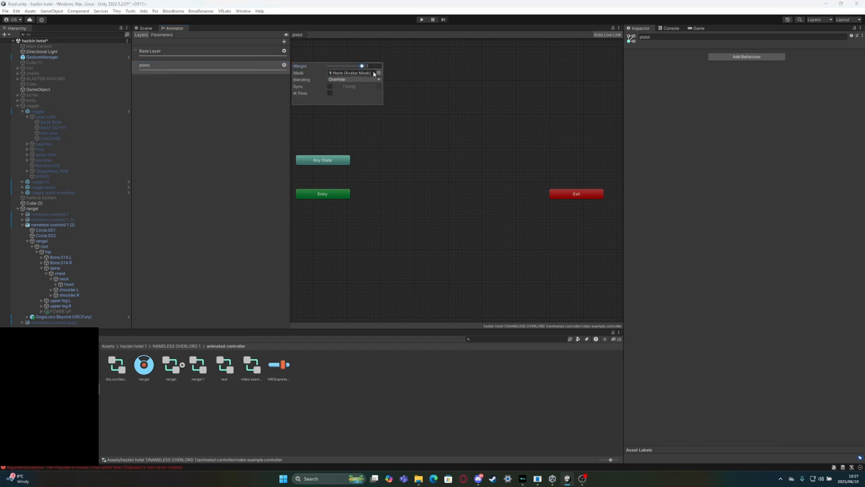
# Create an empty default state in the pistol layer beside Entry and name it "off"
pyautogui.click(219, 142)
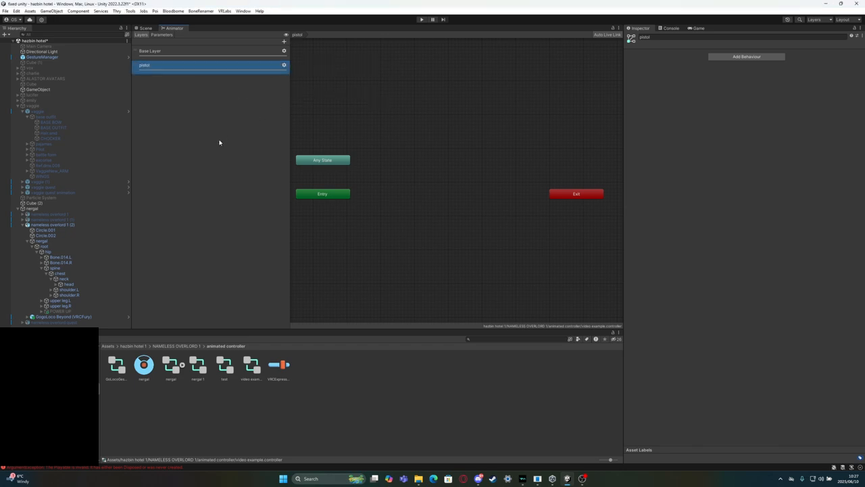
pyautogui.rightClick(388, 173)
pyautogui.moveTo(429, 176)
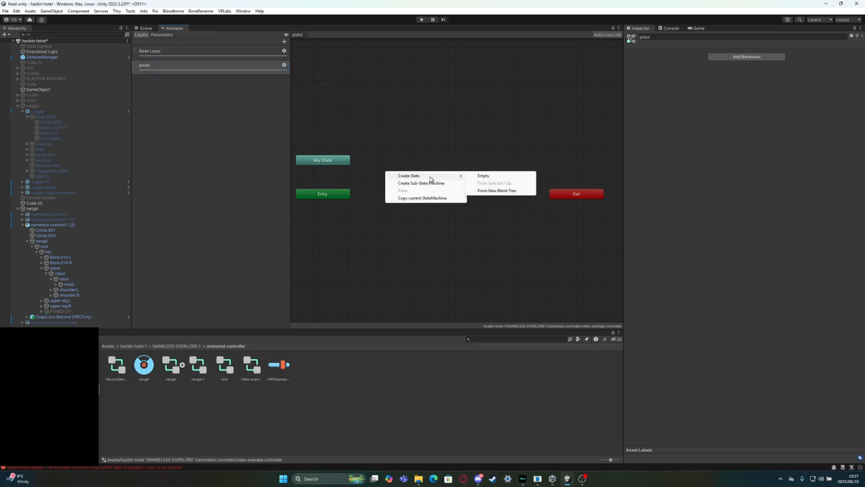
pyautogui.click(481, 176)
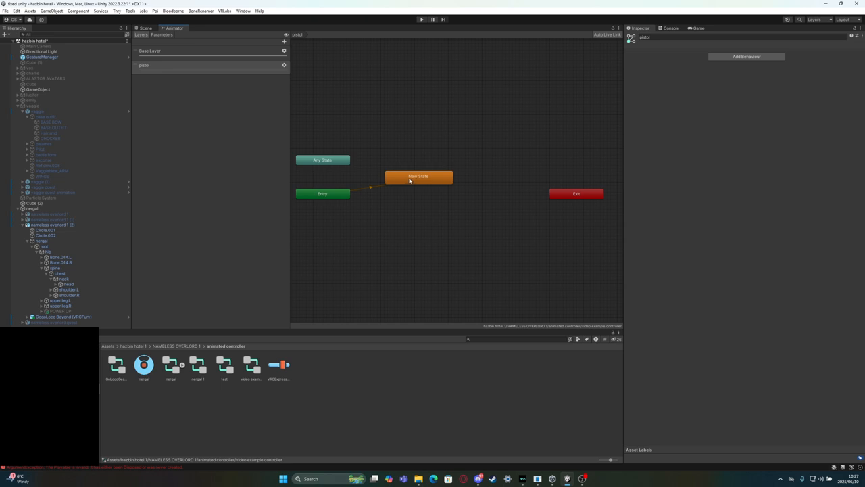
pyautogui.moveTo(412, 181); pyautogui.dragTo(391, 182)
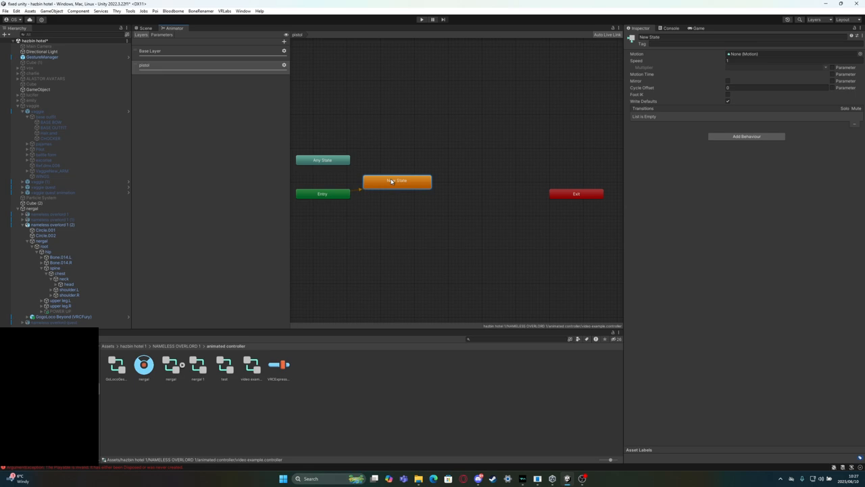
pyautogui.click(706, 37)
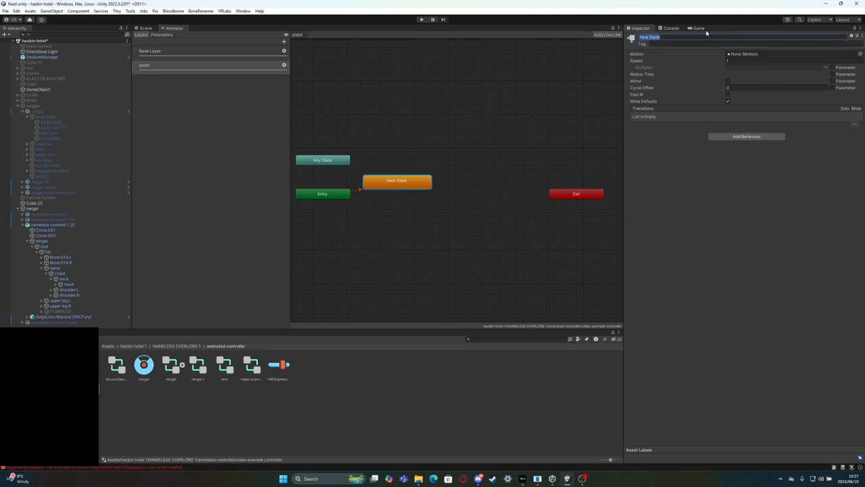
pyautogui.write('d')
pyautogui.press('Return')
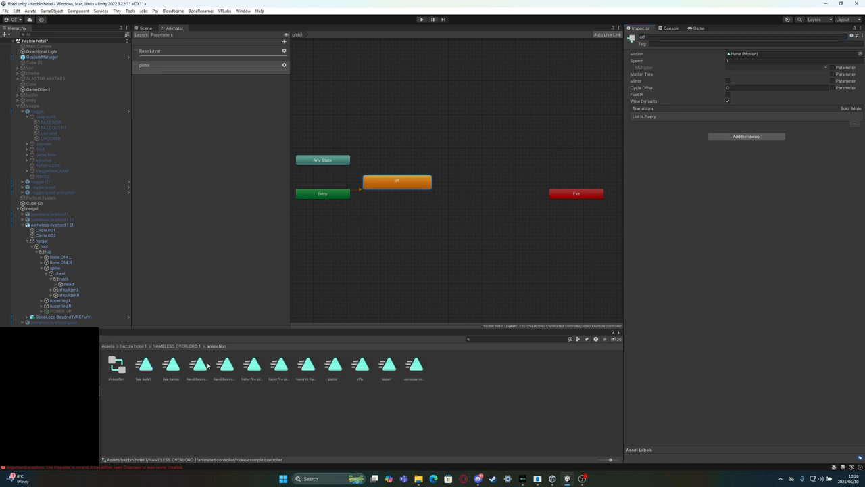
# Add the pistol animation clip as a state below the off state and create transitions between the two in both directions
pyautogui.moveTo(335, 374); pyautogui.dragTo(401, 217)
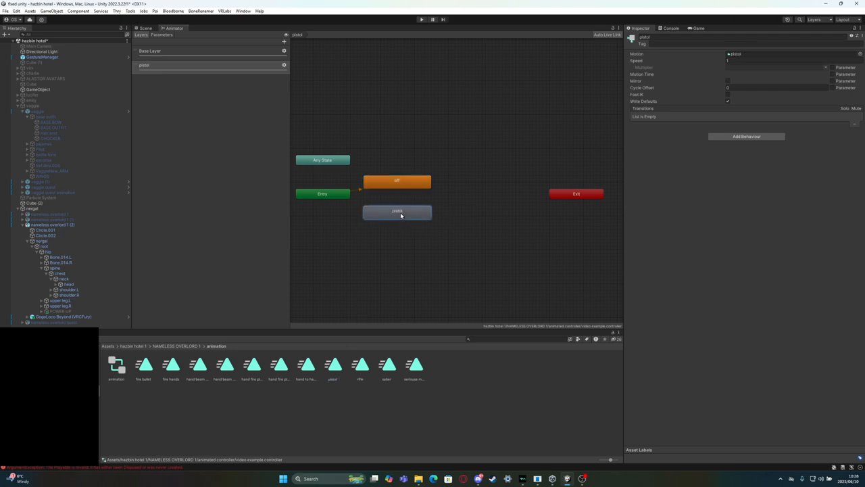
pyautogui.rightClick(400, 212)
pyautogui.click(422, 217)
pyautogui.click(410, 181)
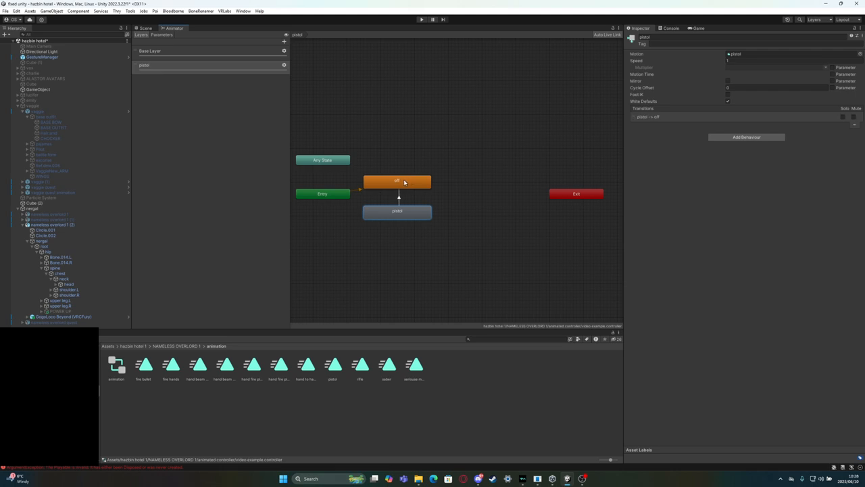
pyautogui.rightClick(404, 181)
pyautogui.click(426, 185)
pyautogui.click(387, 214)
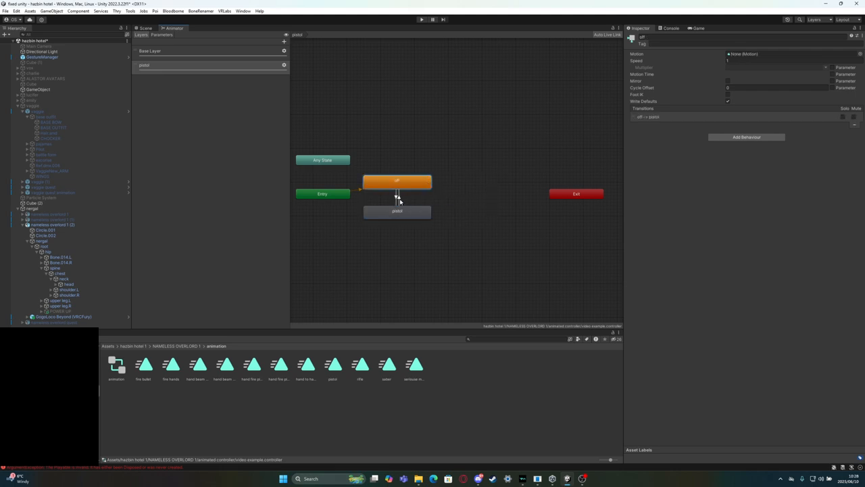
# Set Exit Time to 0 and disable Has Exit Time on both transitions between off and pistol
pyautogui.click(398, 198)
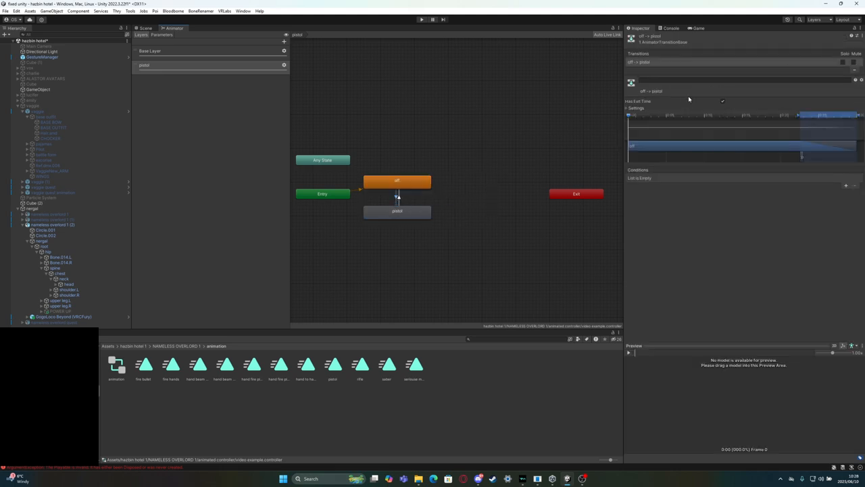
pyautogui.click(629, 109)
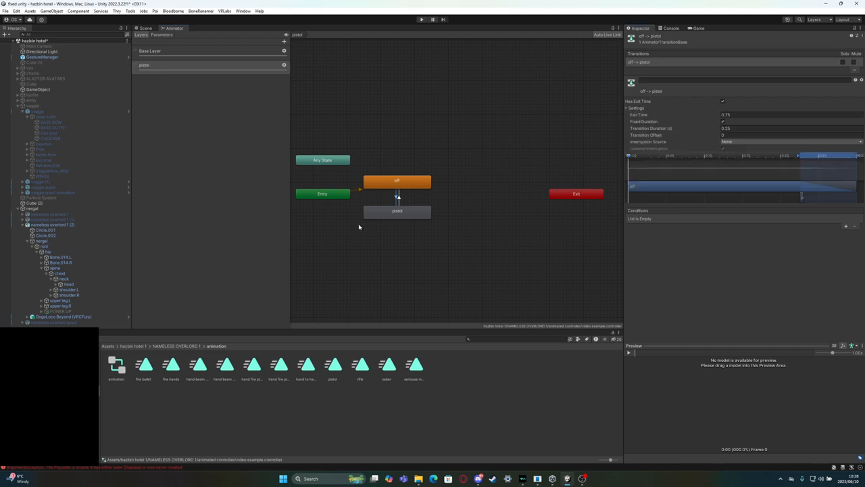
pyautogui.click(398, 198)
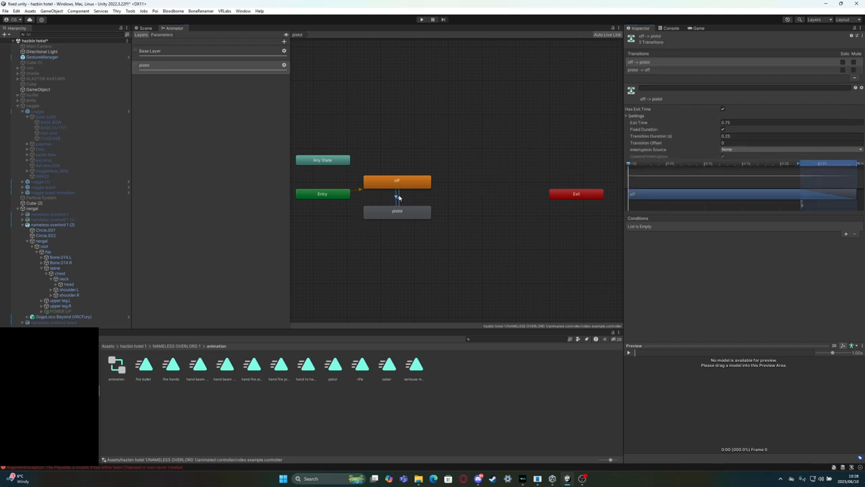
pyautogui.click(782, 123)
pyautogui.write('0')
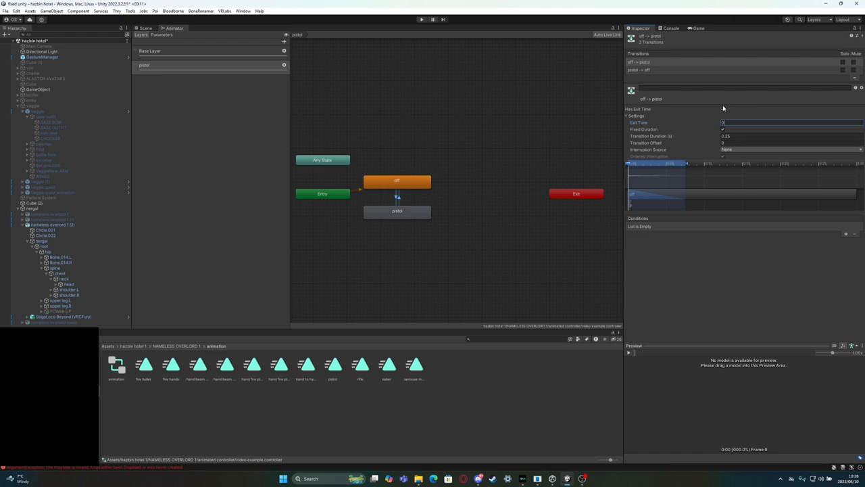
pyautogui.click(722, 109)
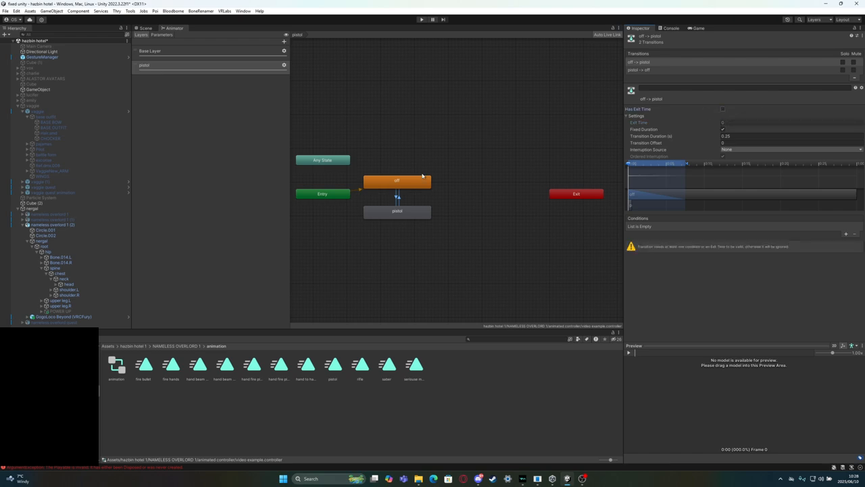
pyautogui.click(454, 136)
pyautogui.click(397, 196)
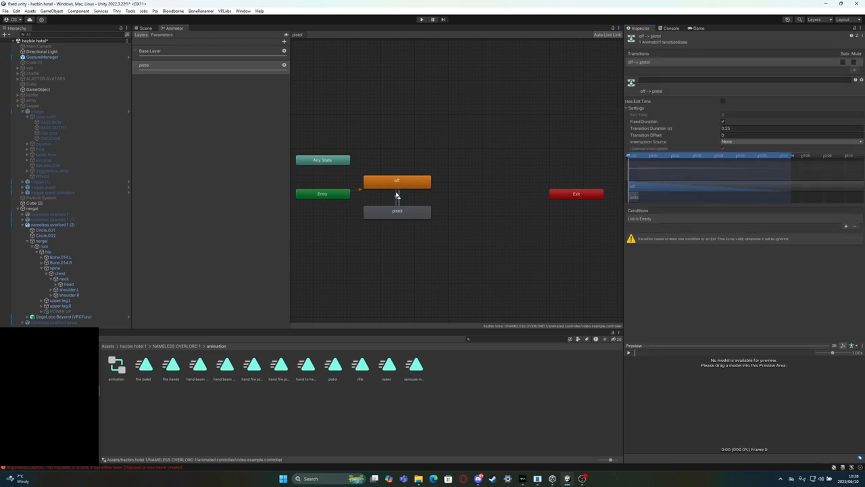
pyautogui.click(398, 196)
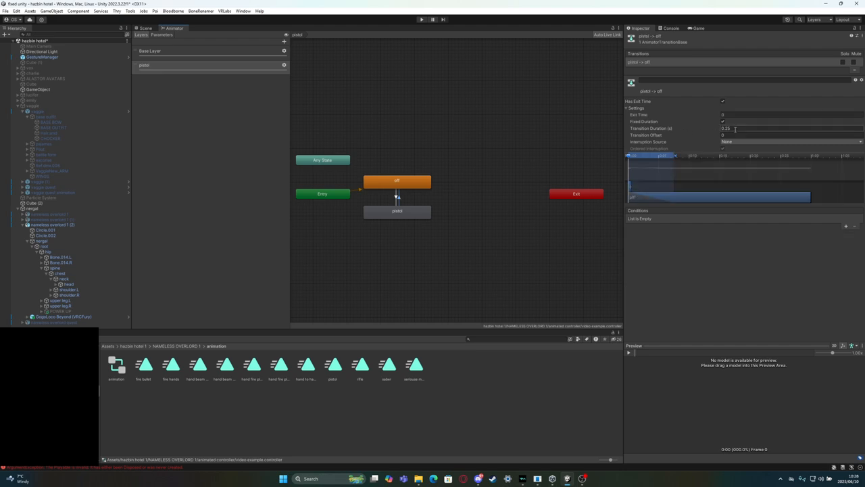
pyautogui.click(722, 101)
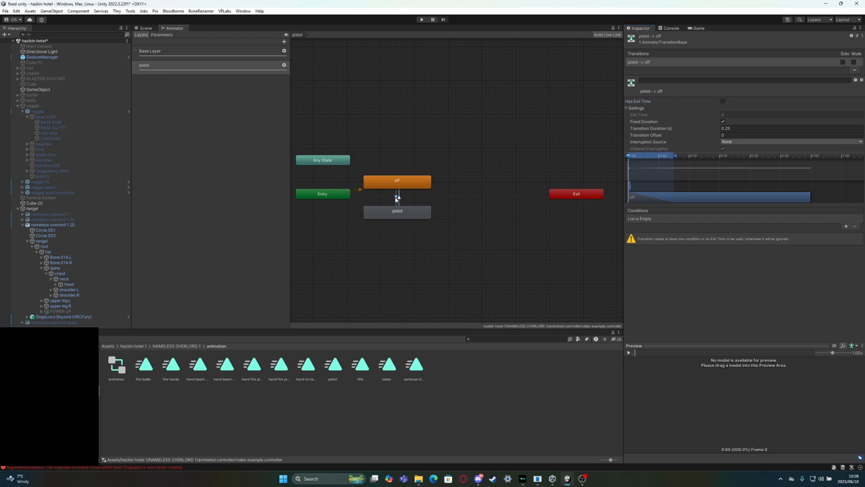
# Add a pistol parameter condition to both the off-to-pistol and the pistol-to-off transitions
pyautogui.click(396, 195)
pyautogui.keyDown('shift'); pyautogui.click(398, 196); pyautogui.keyUp('shift')
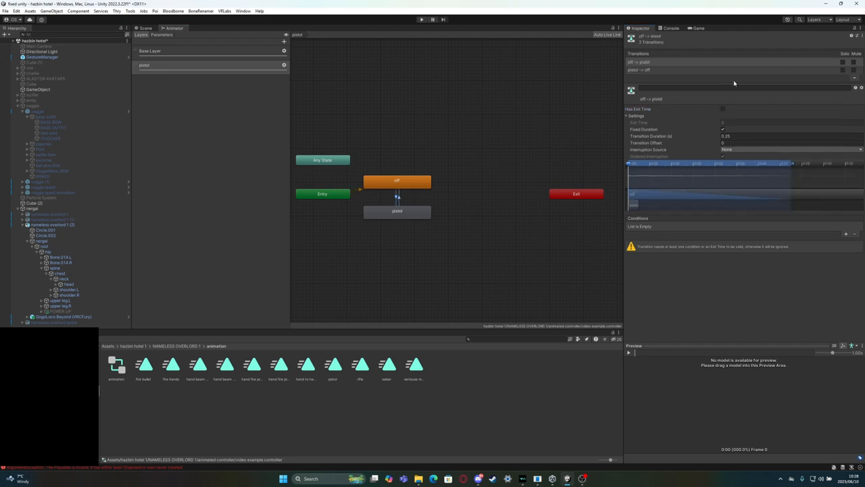
pyautogui.click(690, 62)
pyautogui.click(678, 71)
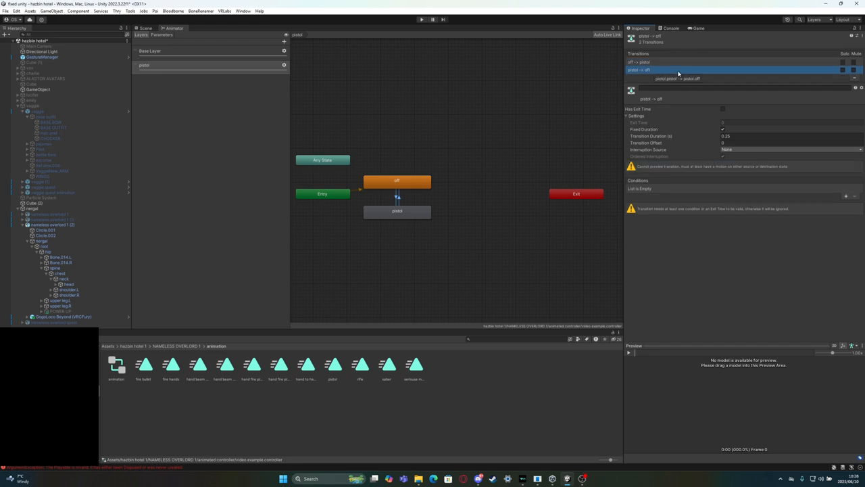
pyautogui.click(680, 64)
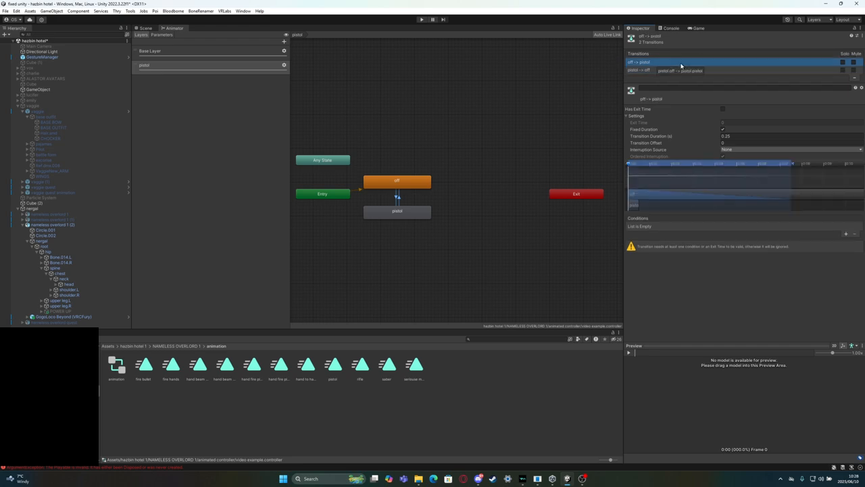
pyautogui.click(845, 234)
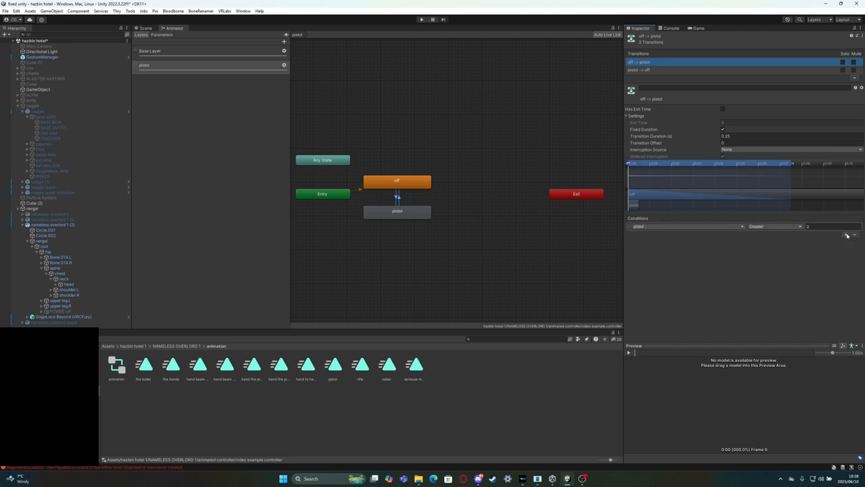
pyautogui.click(668, 70)
pyautogui.click(845, 196)
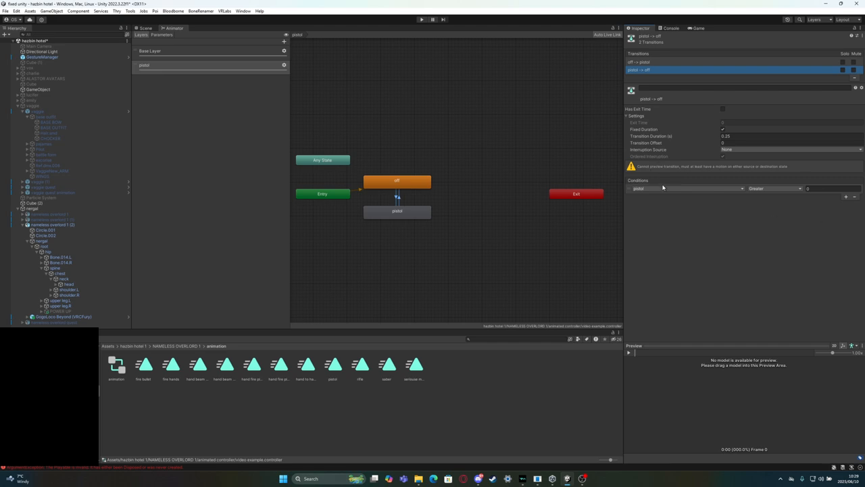
# Set the pistol-to-off transition's condition to pistol NotEqual 1
pyautogui.click(773, 189)
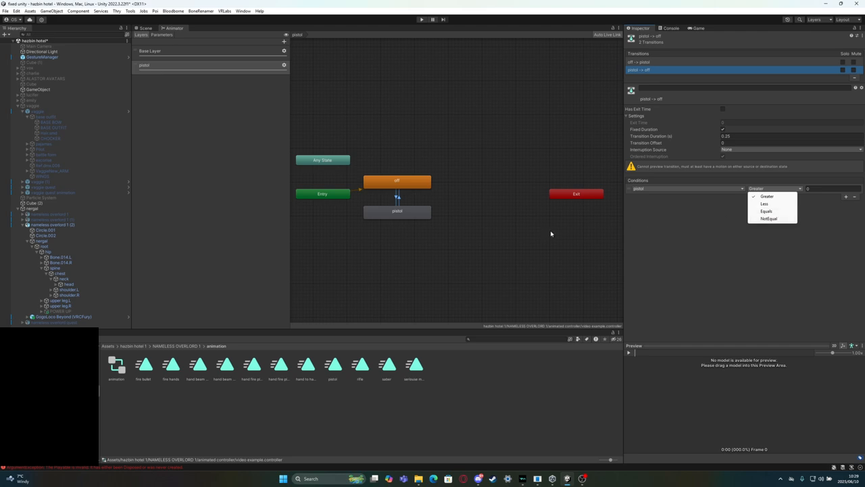
pyautogui.click(667, 235)
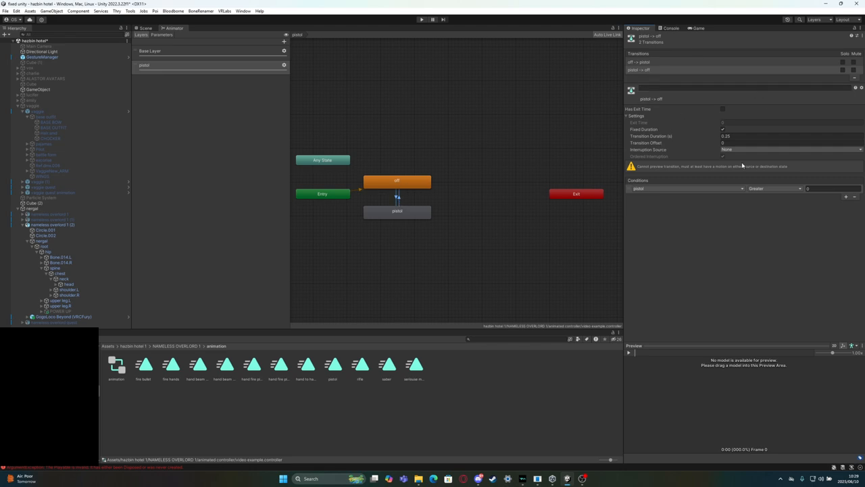
pyautogui.click(768, 188)
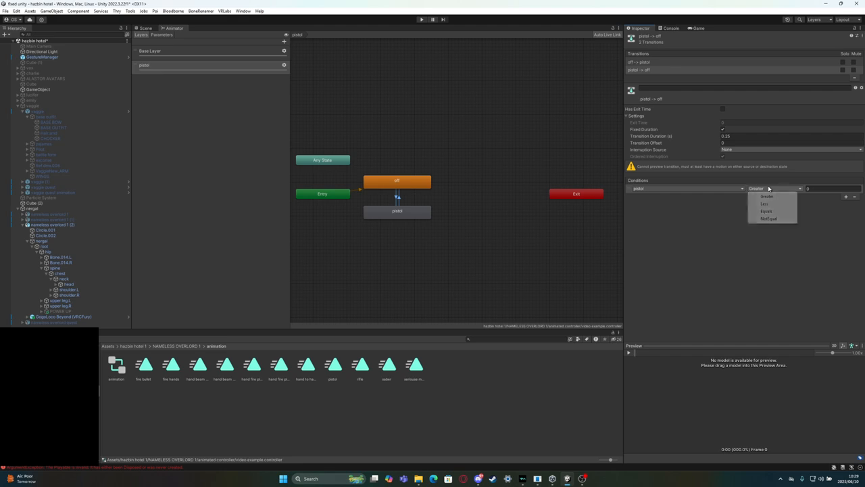
pyautogui.click(769, 219)
pyautogui.click(807, 188)
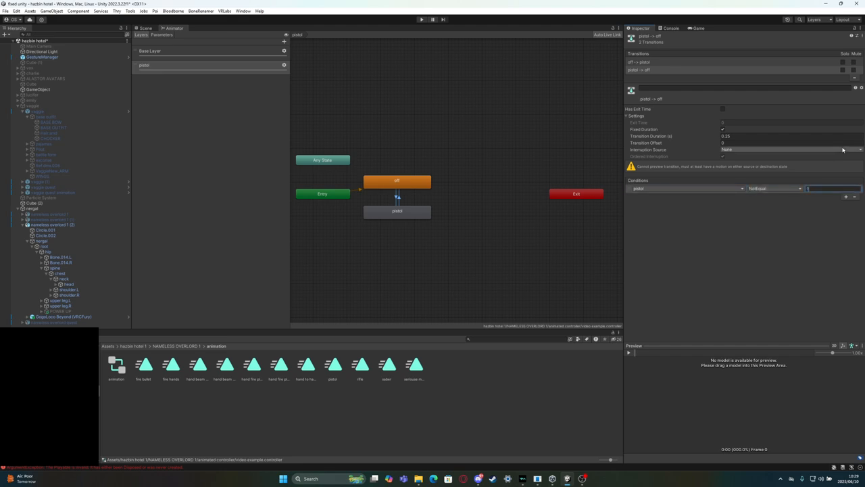
# Set the off-to-pistol transition's condition to pistol Equals 1
pyautogui.click(647, 62)
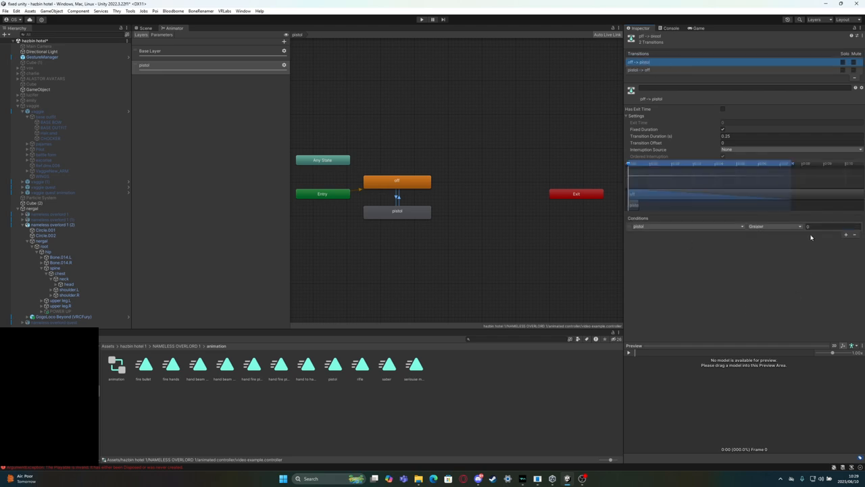
pyautogui.click(777, 228)
pyautogui.click(768, 250)
pyautogui.click(822, 227)
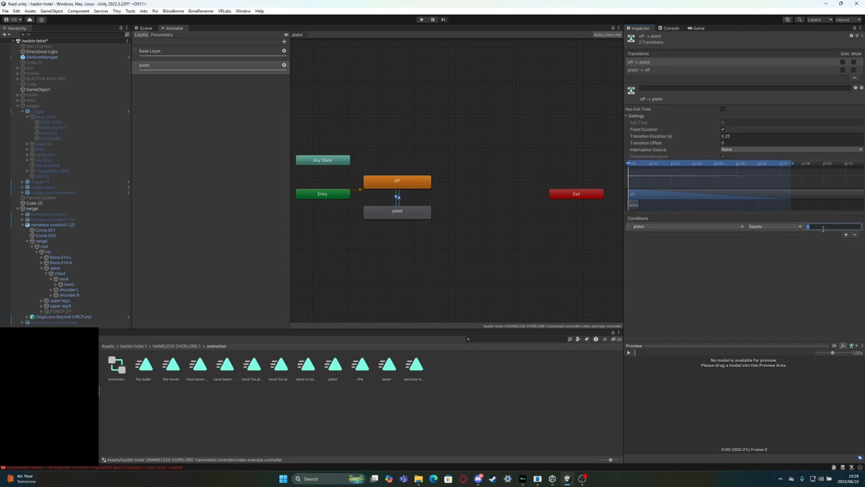
pyautogui.write('1')
pyautogui.click(745, 266)
pyautogui.click(408, 210)
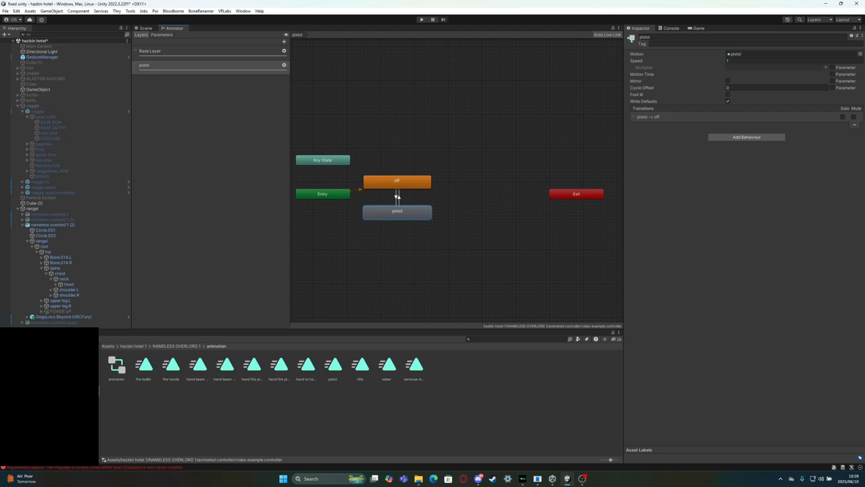
# Assign the video example controller to the nameless overlord 1 (2) avatar's FX playable layer and to its Animator component
pyautogui.click(54, 224)
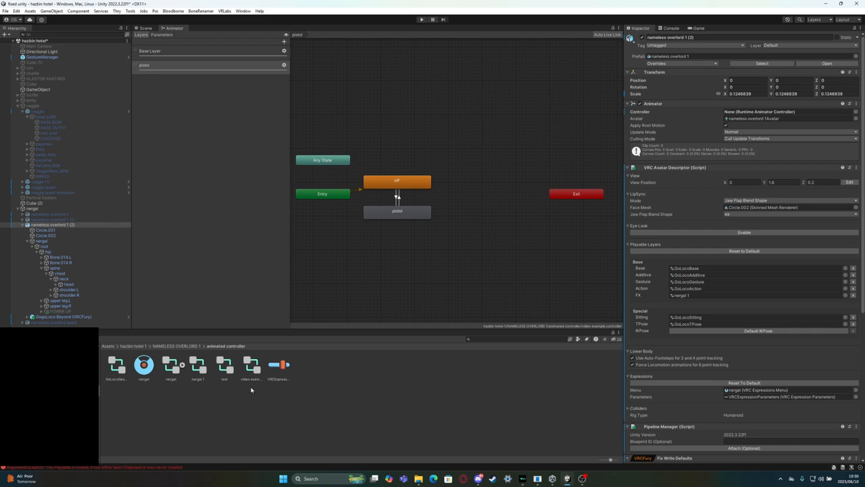
pyautogui.moveTo(250, 366); pyautogui.dragTo(698, 295)
pyautogui.click(145, 27)
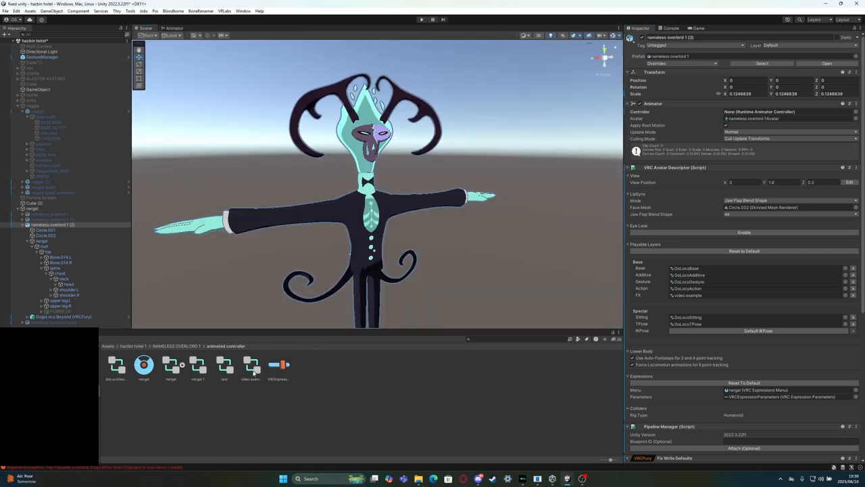
pyautogui.moveTo(254, 370); pyautogui.dragTo(754, 115)
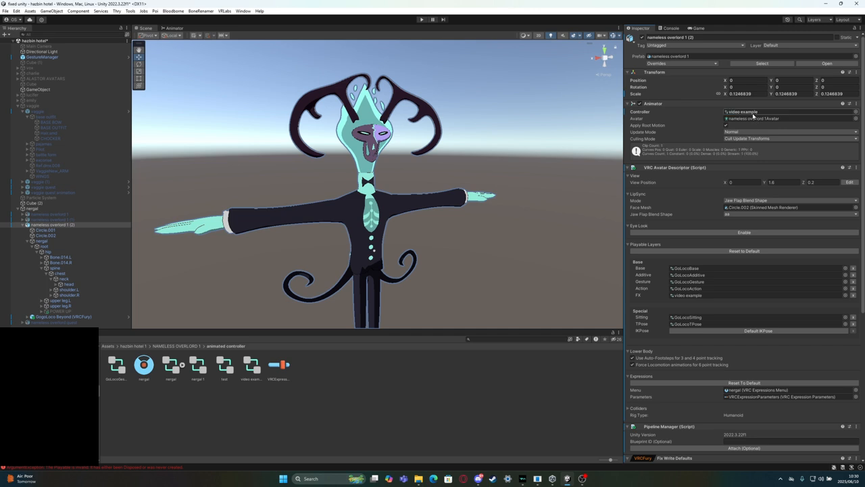
# Start play mode to test the avatar with the video example controller
pyautogui.click(422, 19)
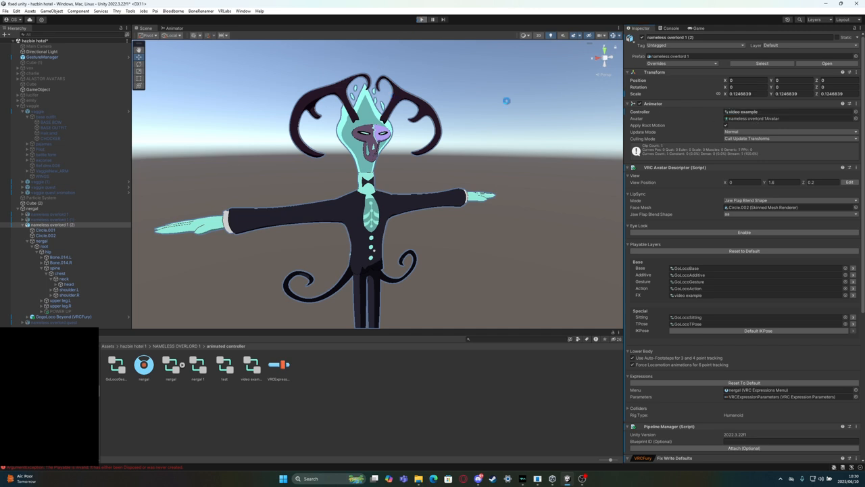
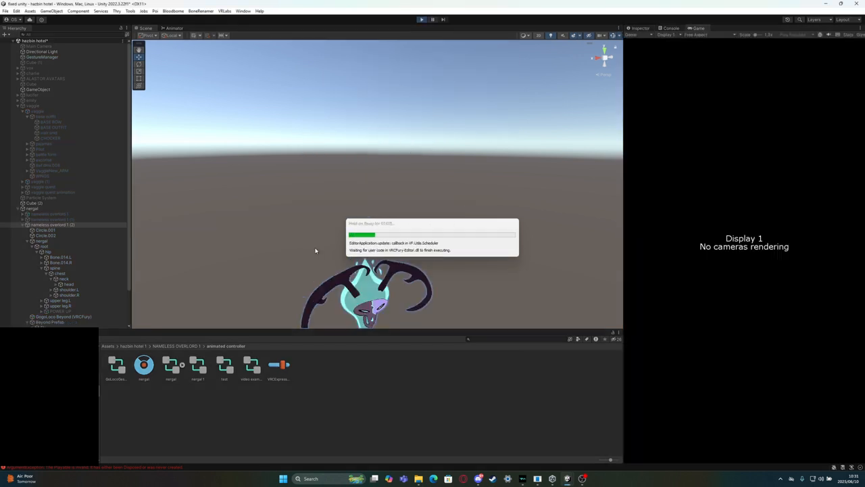
# Check the avatar's pose and component settings in play mode, and stop play mode
pyautogui.scroll(-3, 409, 215)
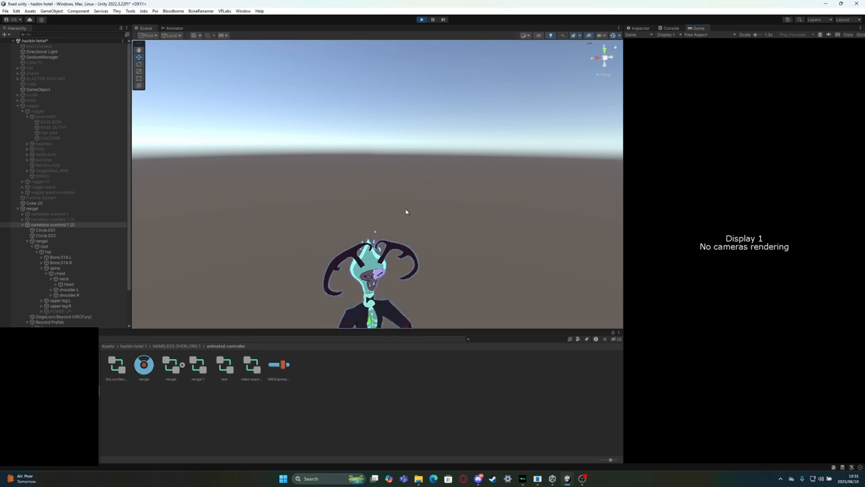
pyautogui.moveTo(406, 212); pyautogui.dragTo(400, 241, button='right')
pyautogui.scroll(1, 400, 241)
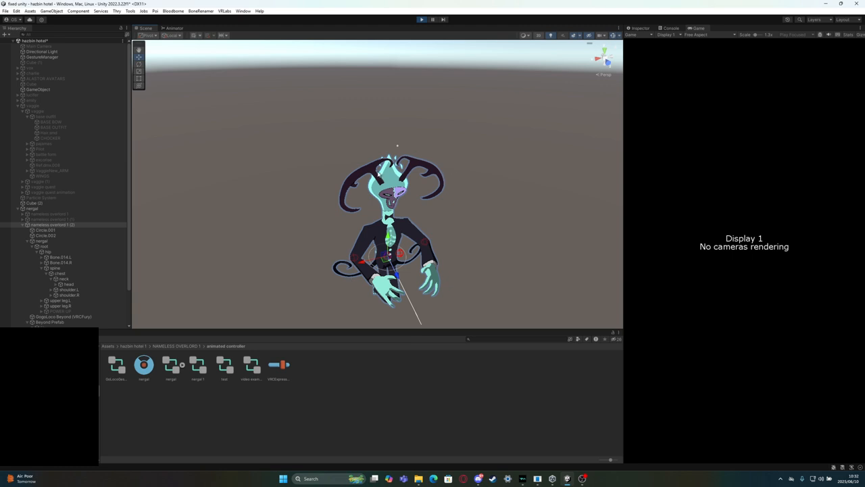
pyautogui.click(637, 28)
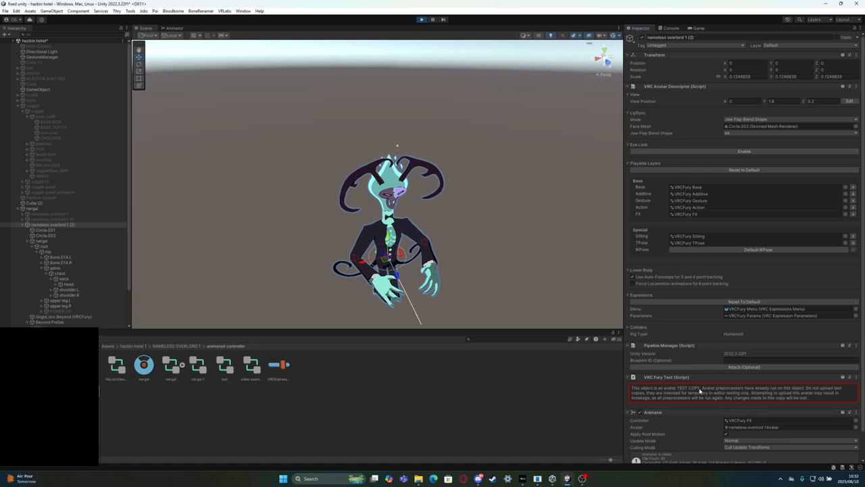
pyautogui.click(421, 19)
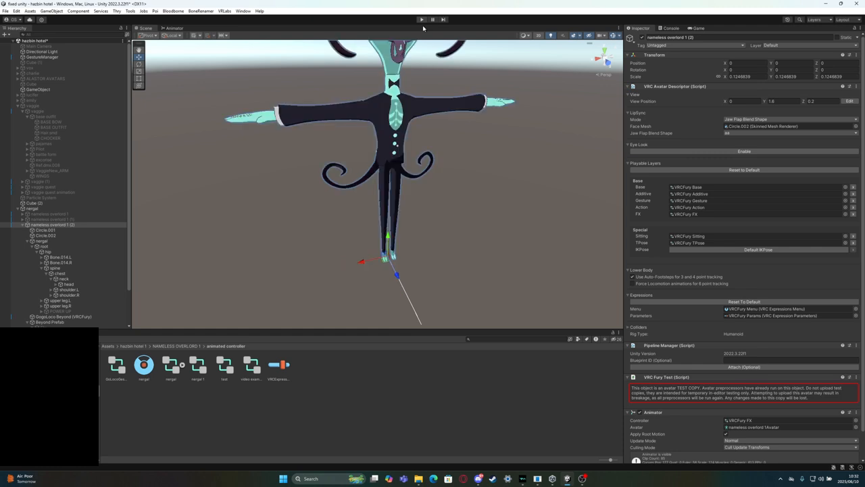
# Remove the VRCFury Fix Write Defaults component from the nameless overlord 1 (2) avatar
pyautogui.scroll(-6, 812, 325)
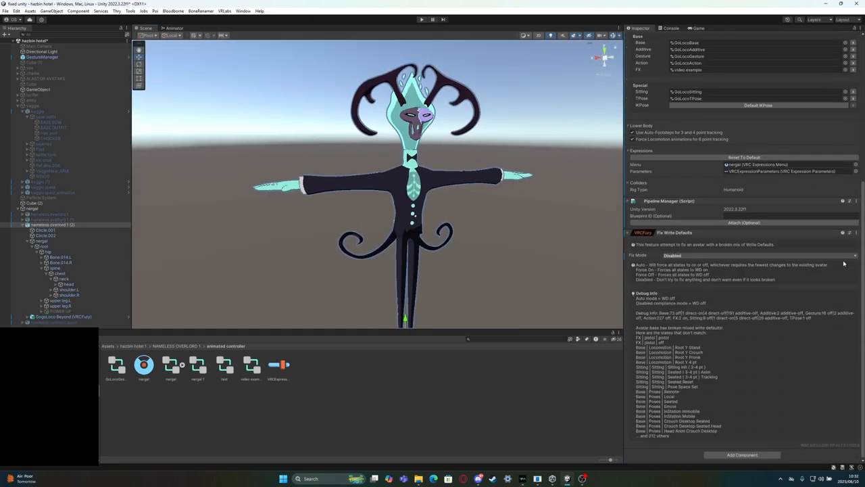
pyautogui.click(855, 232)
pyautogui.click(815, 259)
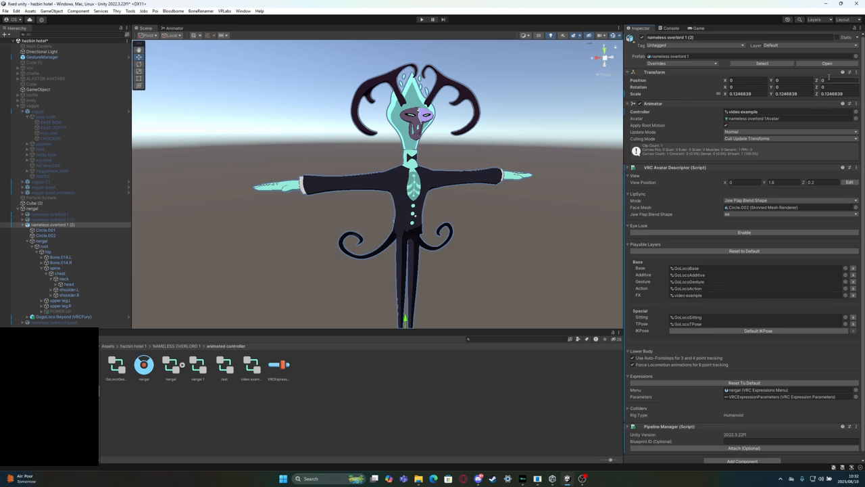
# Set the Animator component's controller to None on the nameless overlord 1 (2) avatar
pyautogui.click(855, 112)
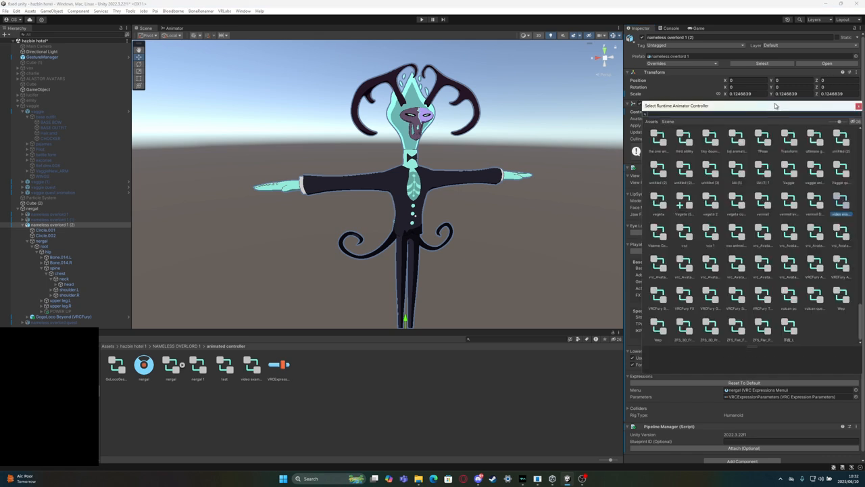
pyautogui.moveTo(777, 105); pyautogui.dragTo(537, 79)
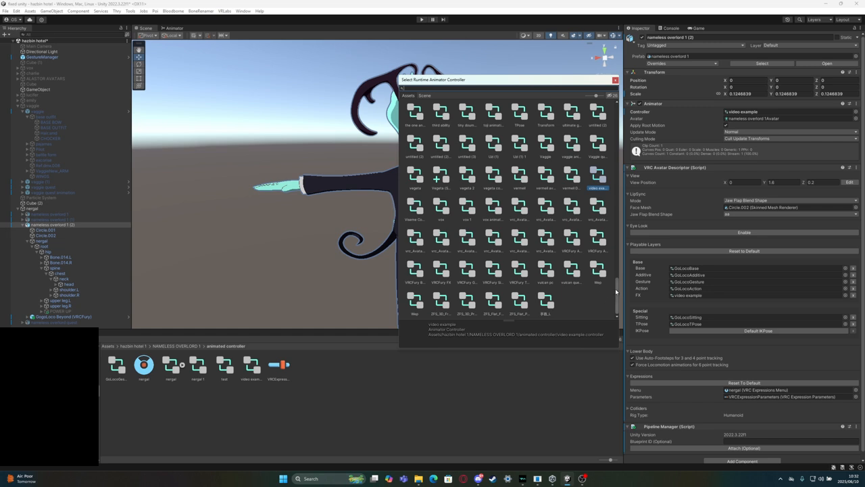
pyautogui.scroll(10, 615, 294)
pyautogui.moveTo(619, 121); pyautogui.dragTo(618, 88)
pyautogui.click(417, 118)
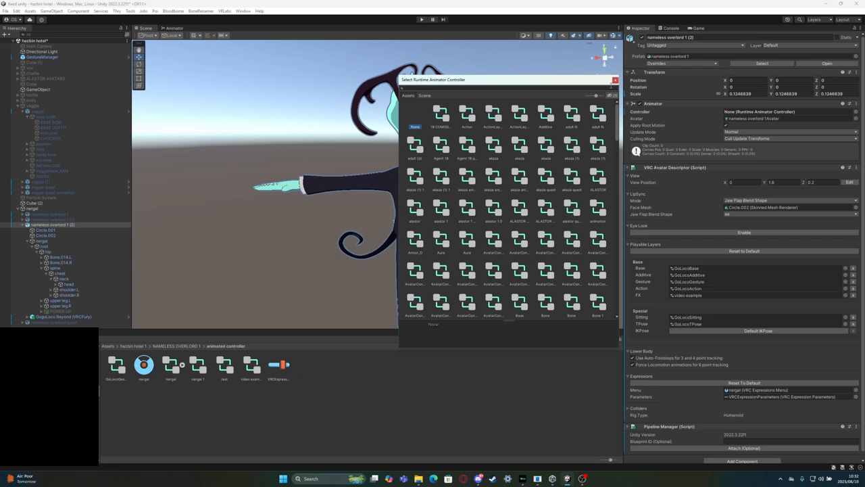
pyautogui.click(615, 80)
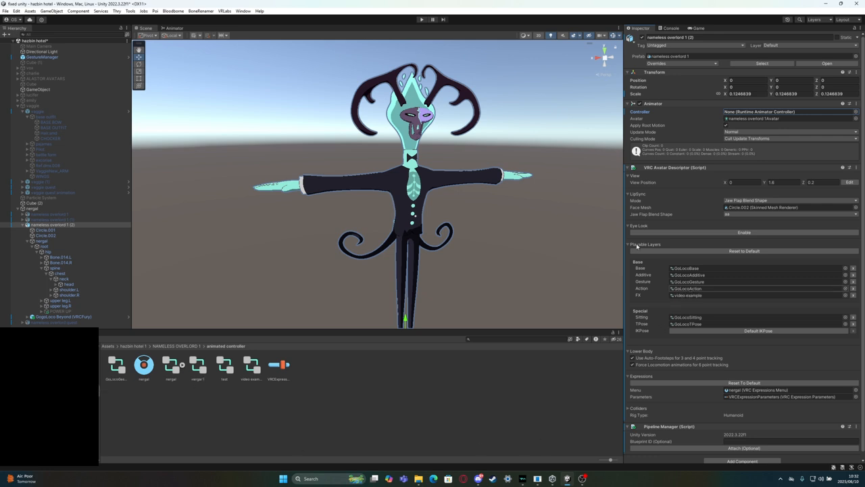
# Start play mode and check the avatar's pose, playable layers and Animator settings
pyautogui.click(420, 19)
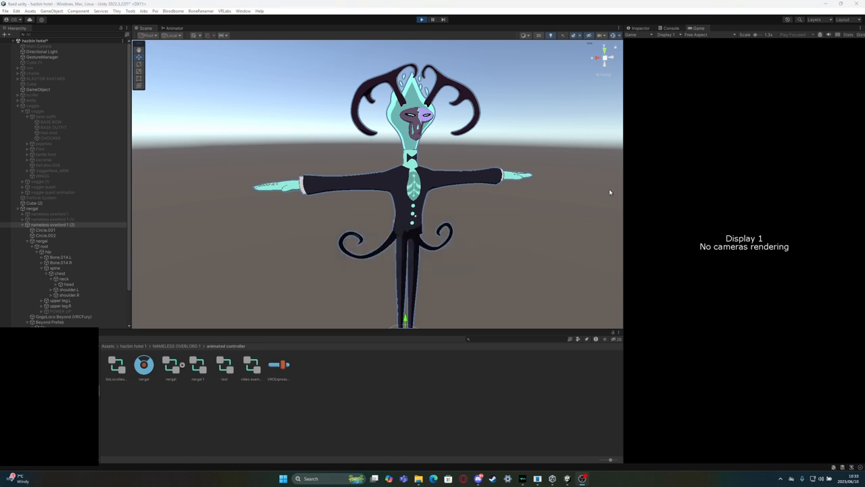
pyautogui.moveTo(479, 66); pyautogui.dragTo(497, 86, button='right')
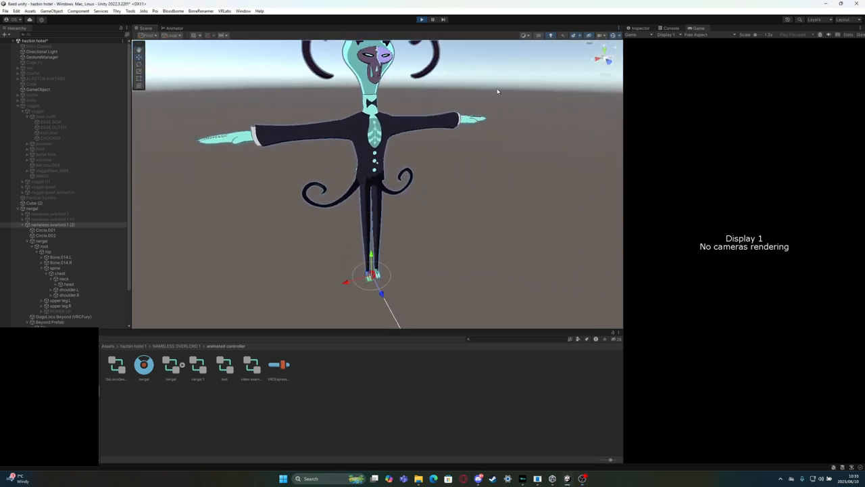
pyautogui.click(639, 28)
pyautogui.scroll(-2, 747, 239)
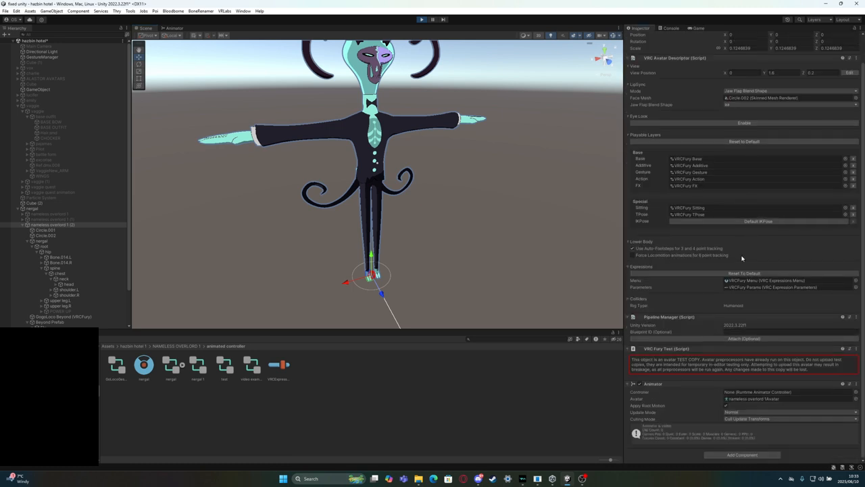
pyautogui.scroll(2, 715, 371)
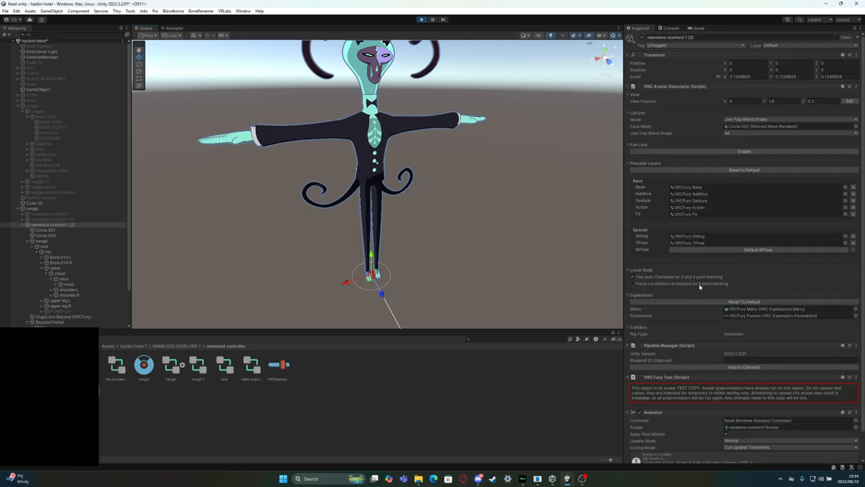
# Recheck the eligible avatars in the GestureManager object and set nameless overlord 1 (2) as the controlled avatar
pyautogui.click(47, 58)
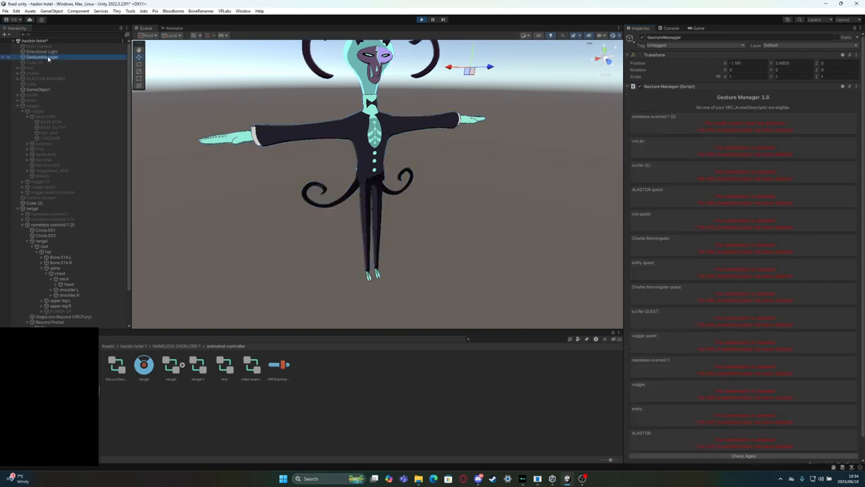
pyautogui.scroll(-1, 741, 151)
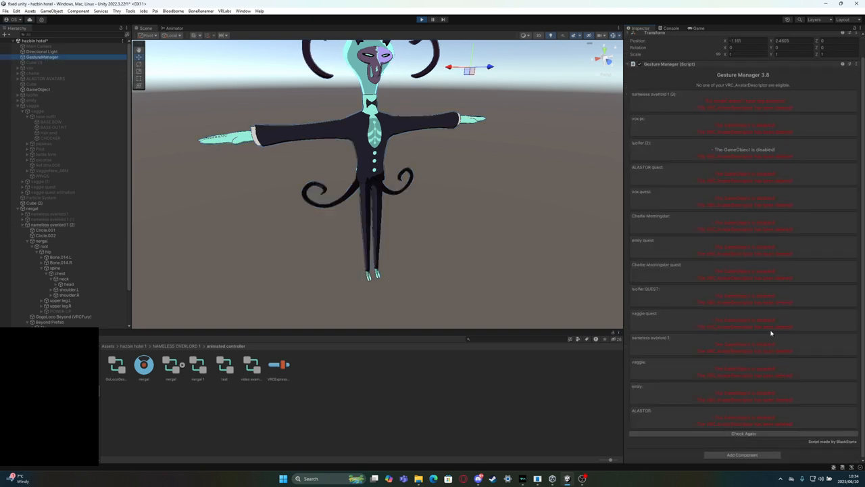
pyautogui.click(746, 433)
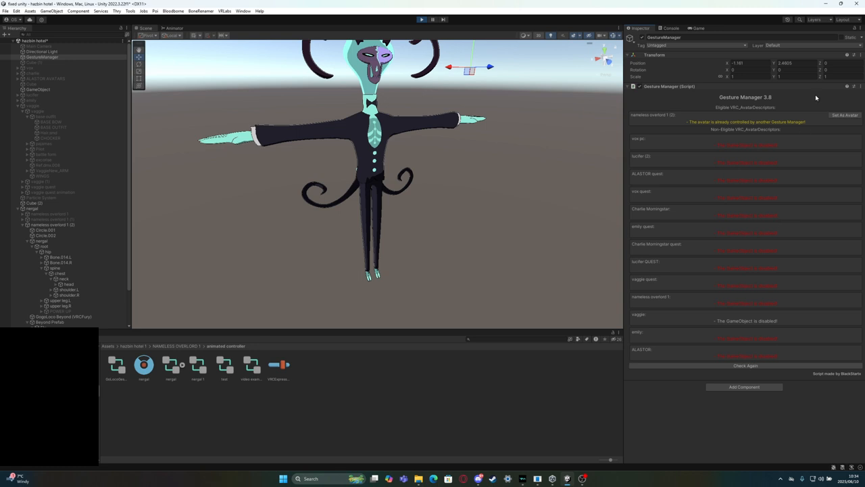
pyautogui.click(844, 116)
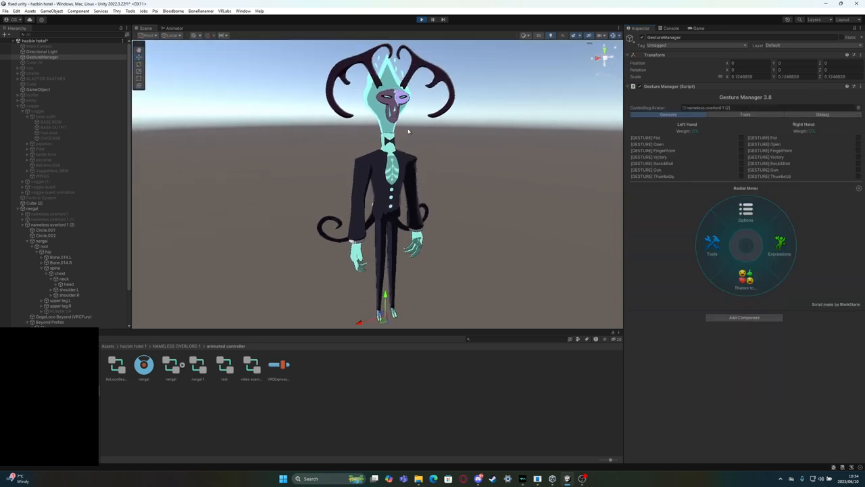
# Open the avatar's expressions in the Gesture Manager radial menu and toggle the pistol on
pyautogui.click(769, 251)
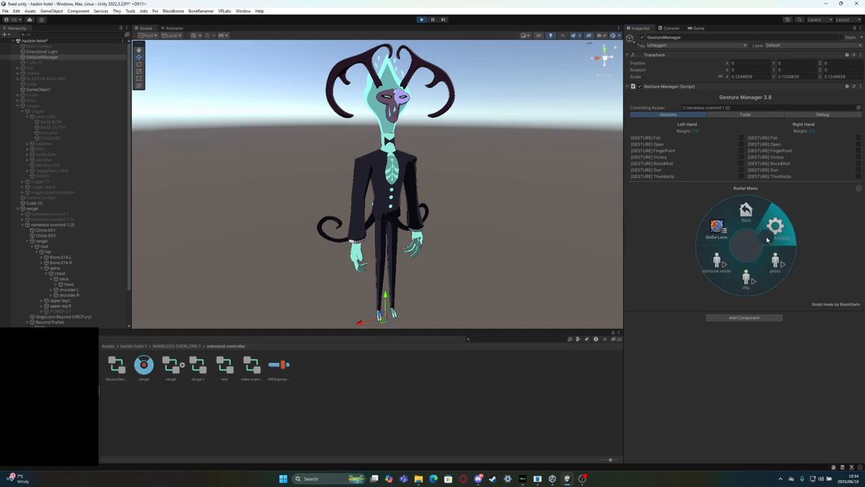
pyautogui.click(57, 225)
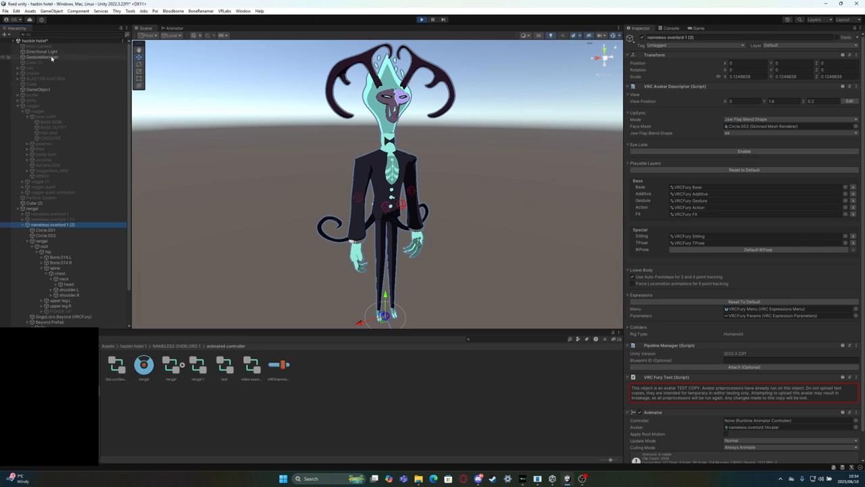
pyautogui.click(53, 59)
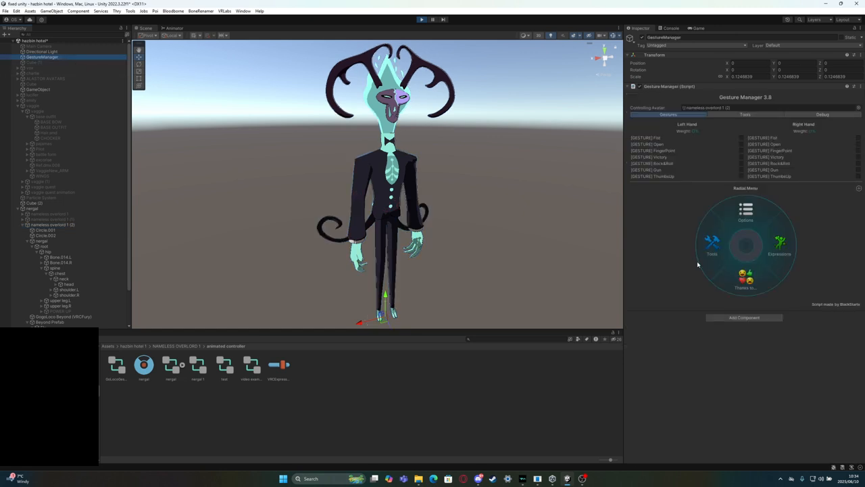
pyautogui.click(777, 243)
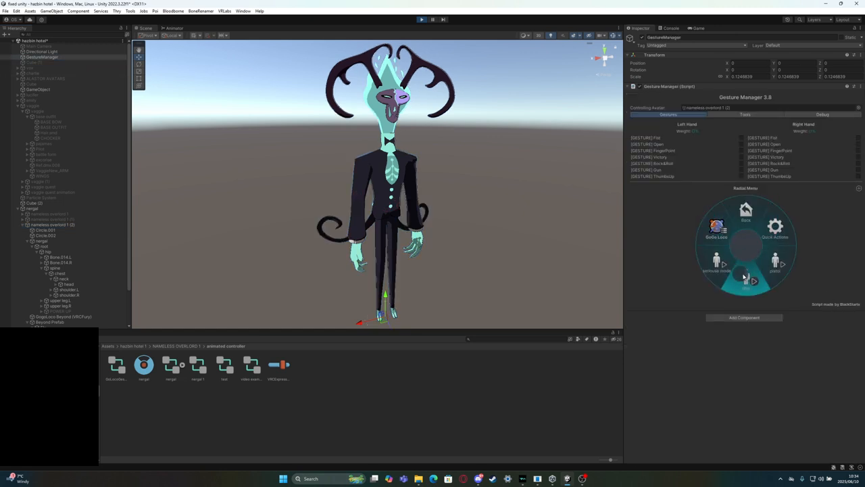
pyautogui.click(768, 261)
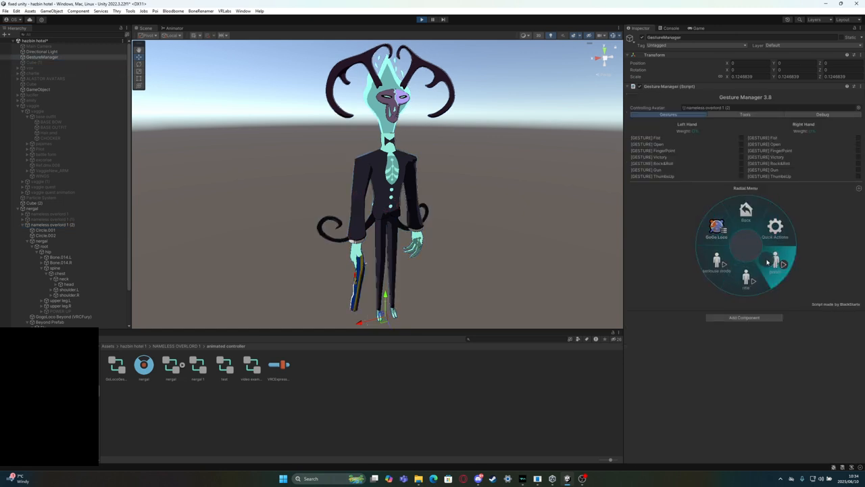
# Inspect the pistol at the avatar's hand up close and stop play mode
pyautogui.moveTo(270, 213); pyautogui.dragTo(345, 240, button='right')
pyautogui.moveTo(346, 241); pyautogui.dragTo(480, 212, button='middle')
pyautogui.scroll(2, 480, 211)
pyautogui.scroll(5, 383, 242)
pyautogui.moveTo(383, 241); pyautogui.dragTo(451, 198, button='middle')
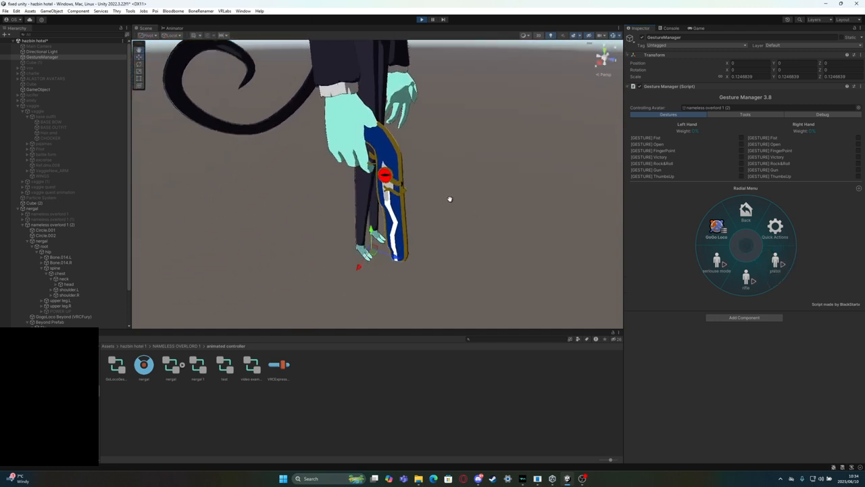
pyautogui.scroll(4, 452, 200)
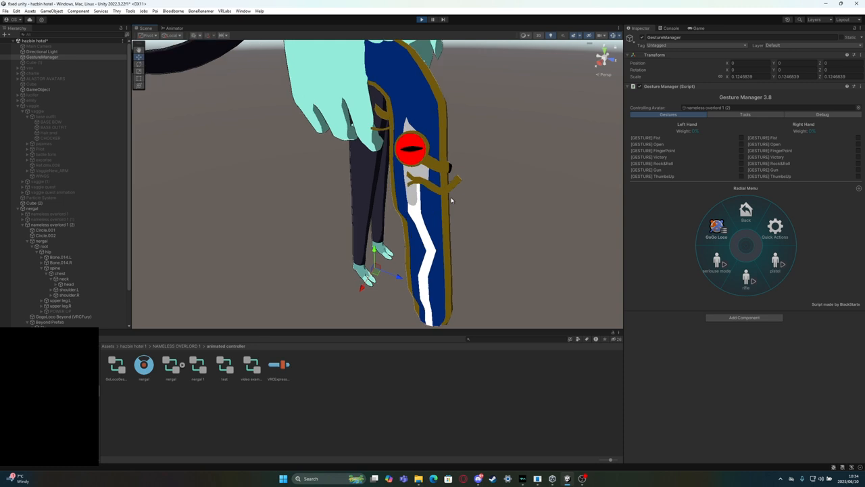
pyautogui.click(421, 20)
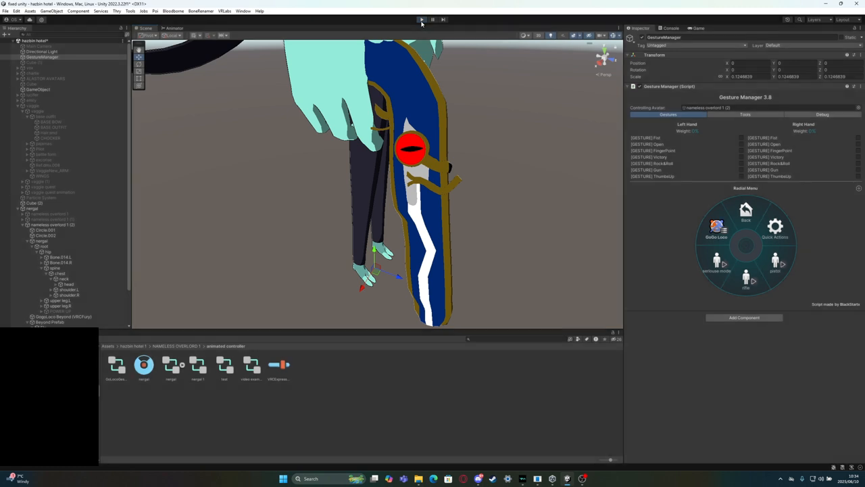
# Remove the Fix Write Defaults component from the nameless overlord 1 (2) avatar again, leaving its fix mode as is
pyautogui.moveTo(427, 103); pyautogui.dragTo(339, 114, button='right')
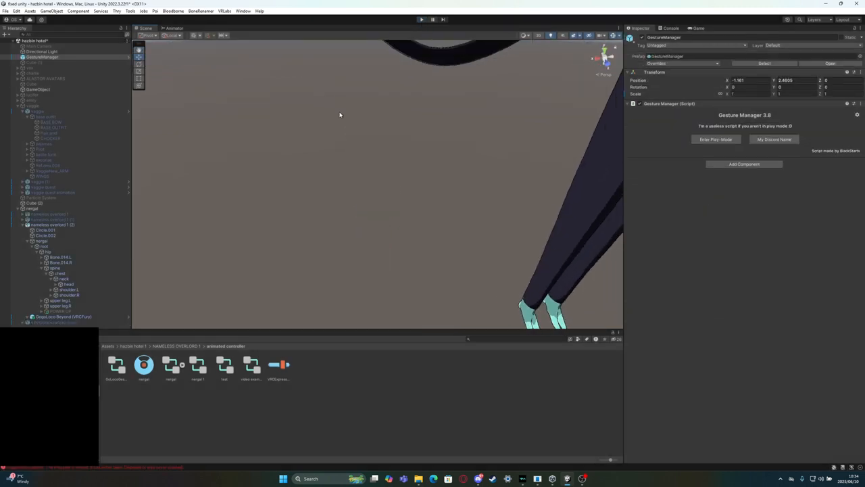
pyautogui.scroll(-5, 340, 115)
pyautogui.scroll(-5, 341, 115)
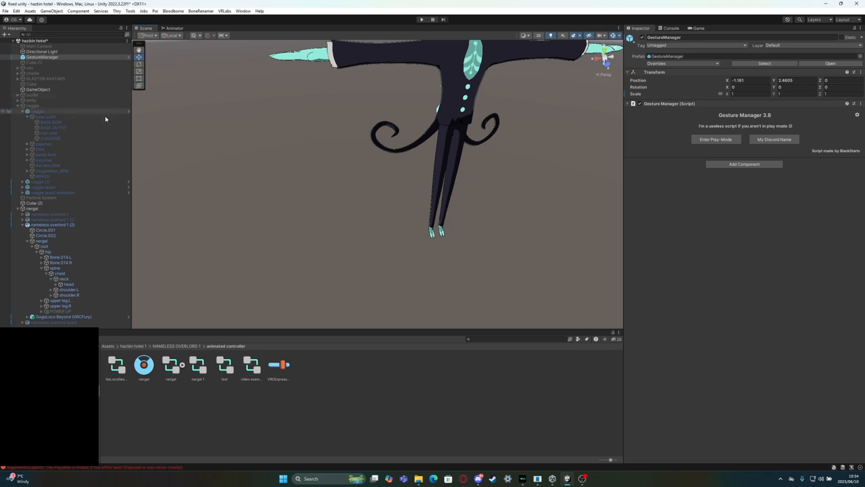
pyautogui.click(58, 224)
pyautogui.scroll(-8, 778, 240)
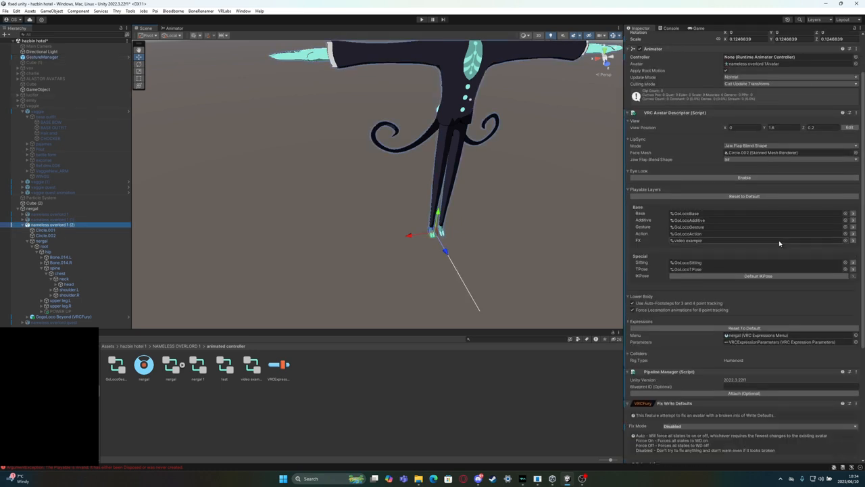
pyautogui.scroll(-3, 775, 280)
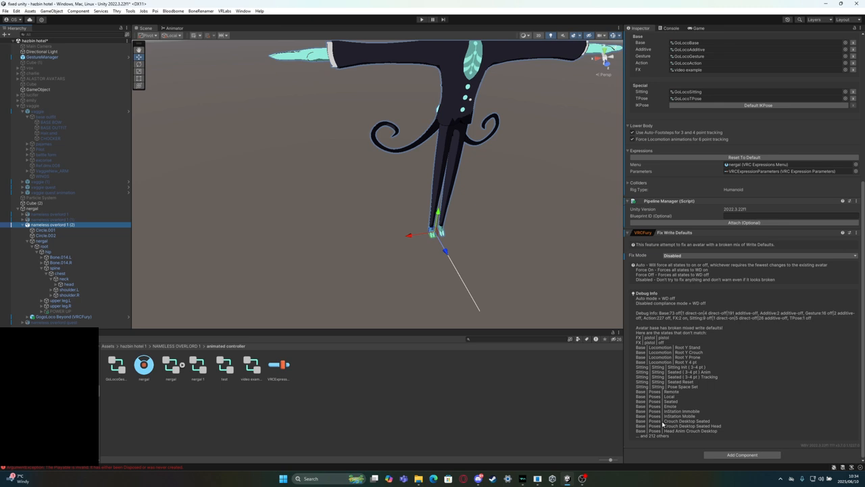
pyautogui.click(783, 255)
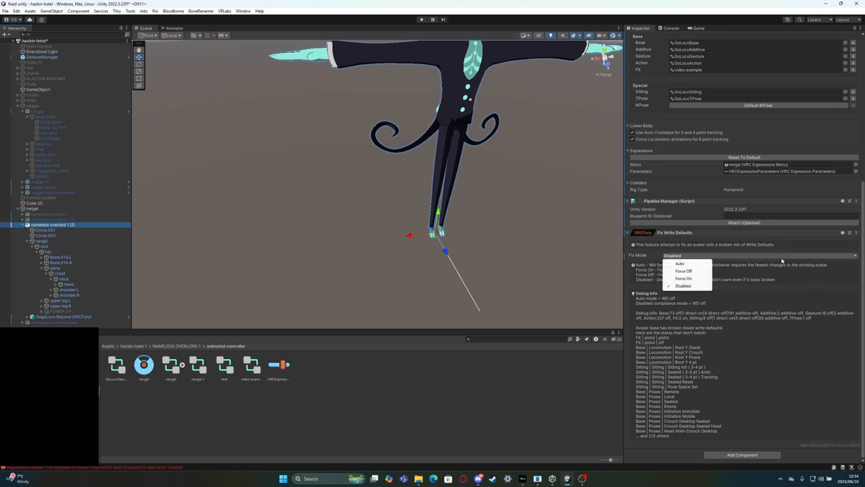
pyautogui.click(857, 232)
pyautogui.click(816, 258)
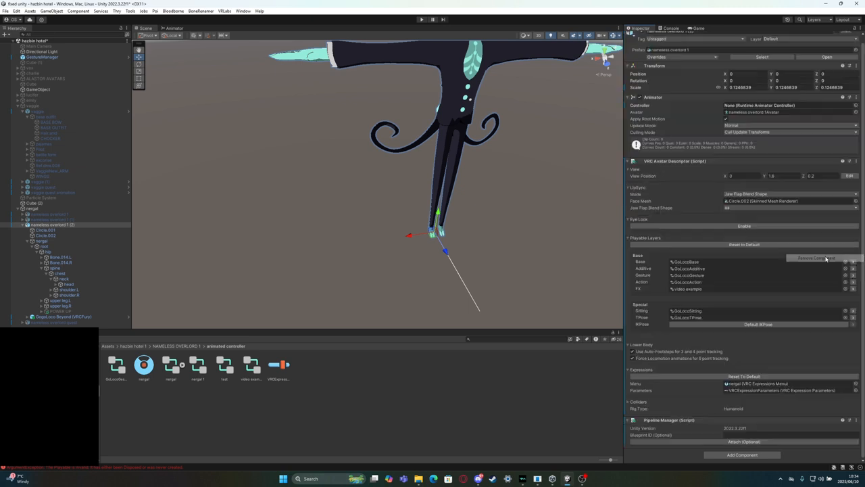
# Enter play mode from the GestureManager object for another avatar test
pyautogui.moveTo(258, 246); pyautogui.dragTo(289, 207, button='right')
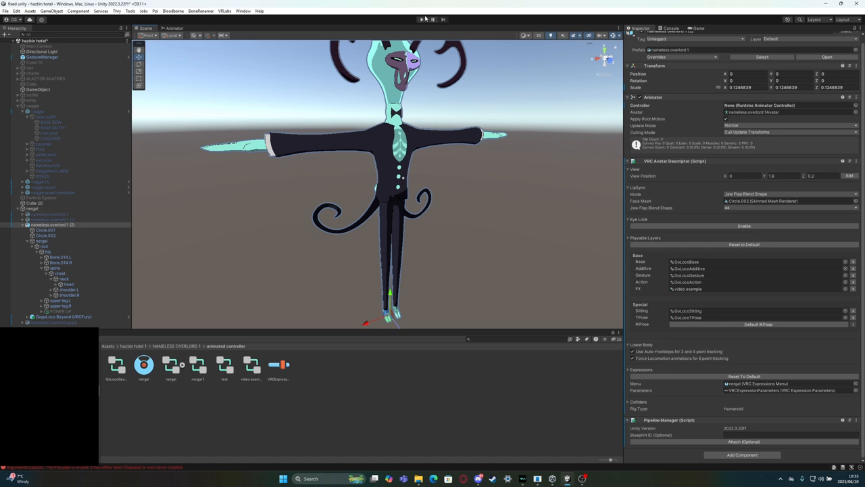
pyautogui.click(69, 59)
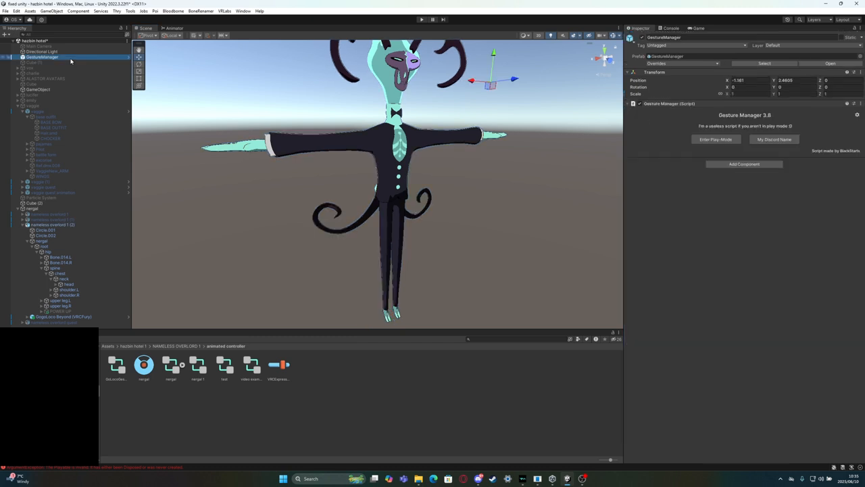
pyautogui.click(716, 139)
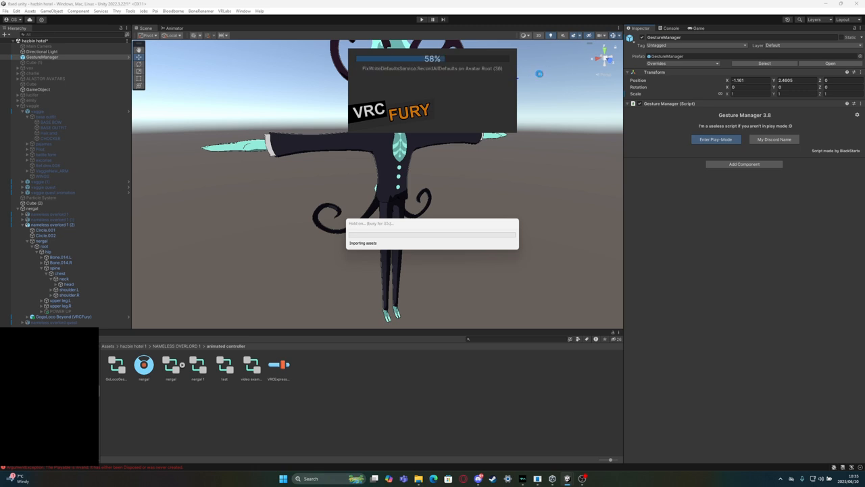
# Check the GestureManager's avatar eligibility list and the nameless overlord 1 (2) components in play mode, and stop play mode
pyautogui.click(413, 274)
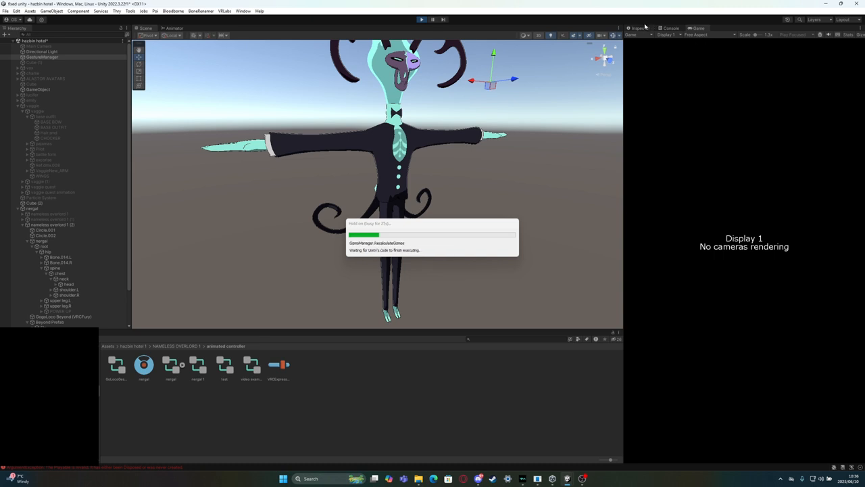
pyautogui.click(637, 29)
pyautogui.scroll(-1, 740, 100)
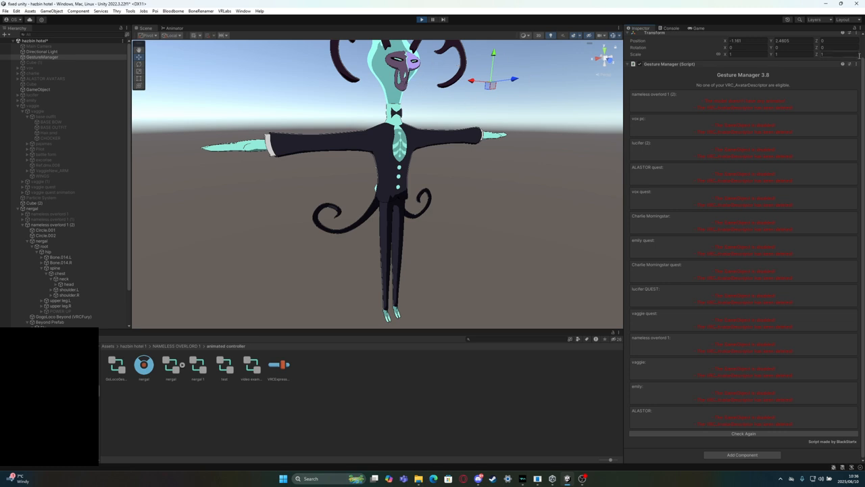
pyautogui.click(63, 225)
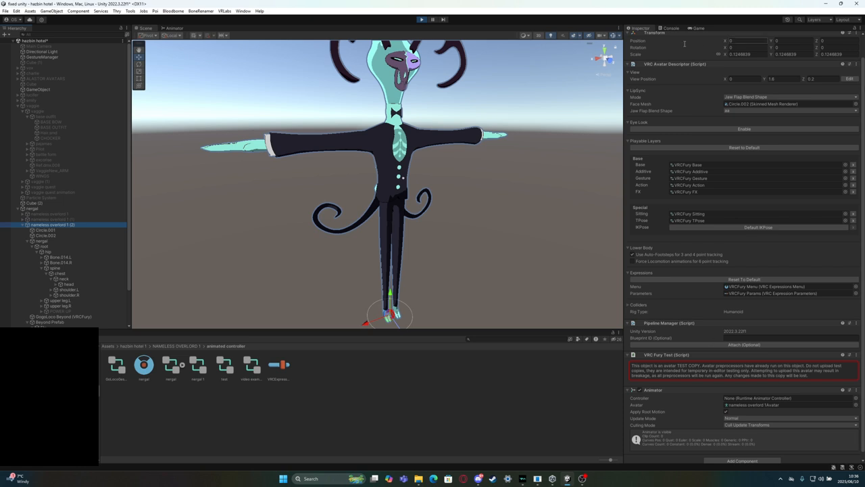
pyautogui.click(421, 21)
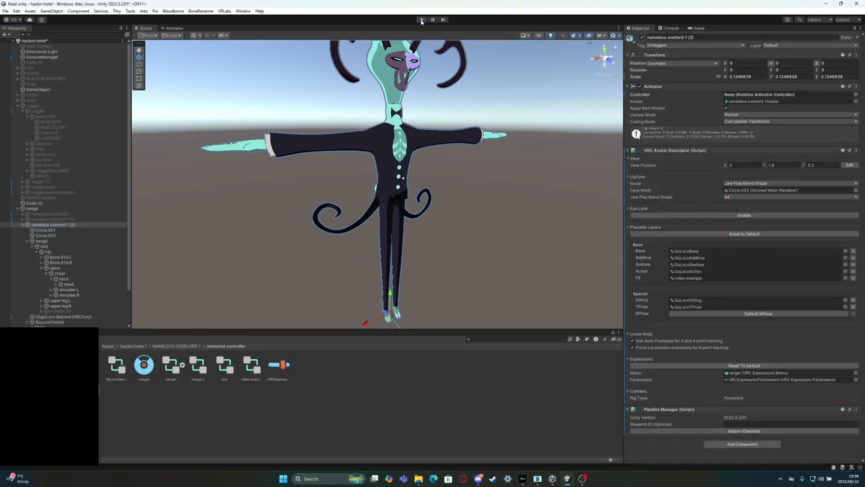
# Deactivate the nameless overlord 1 (2) avatar and activate the original nameless overlord 1 avatar in its place
pyautogui.click(21, 227)
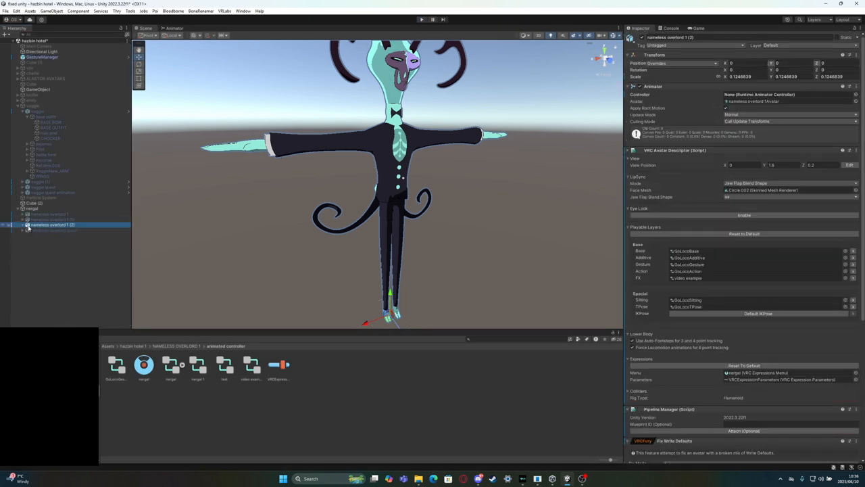
pyautogui.click(642, 37)
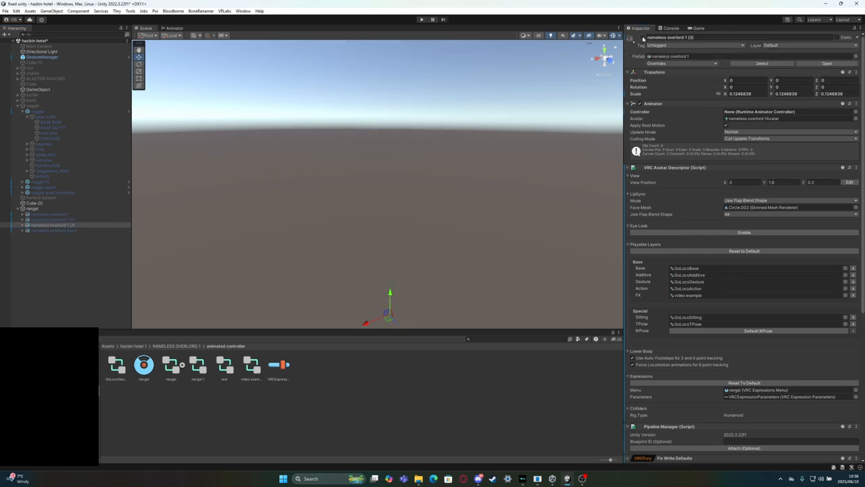
pyautogui.click(54, 215)
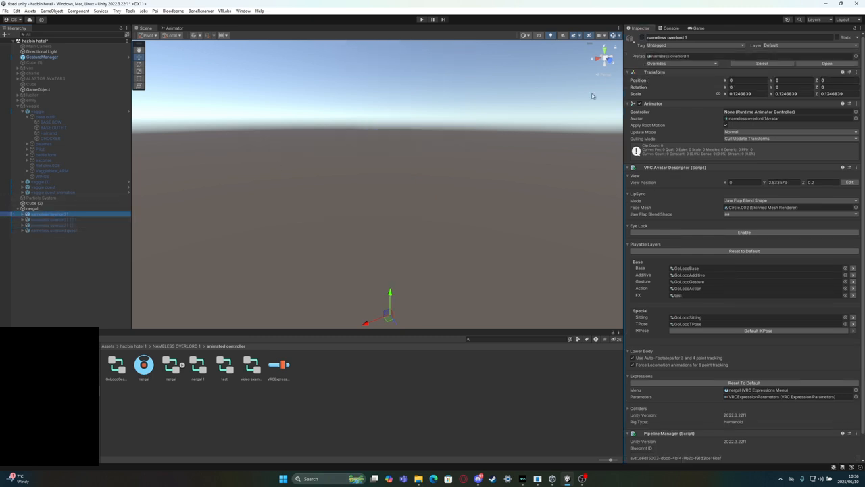
pyautogui.click(642, 38)
pyautogui.click(405, 145)
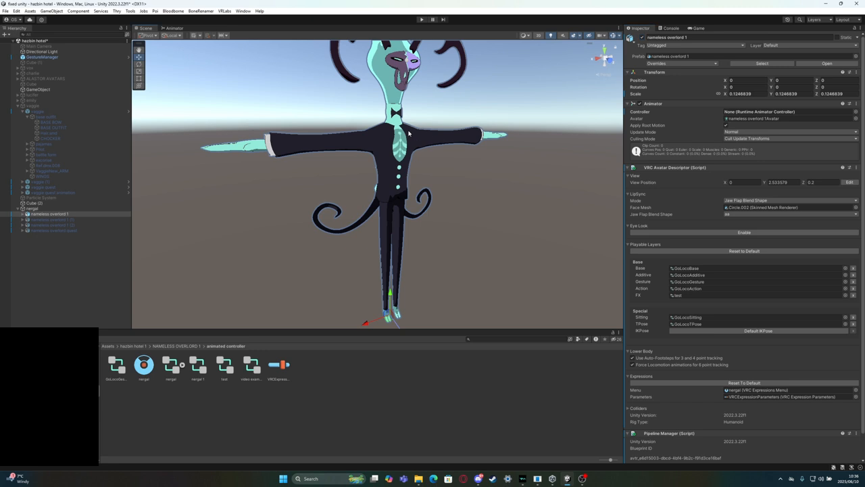
pyautogui.click(592, 265)
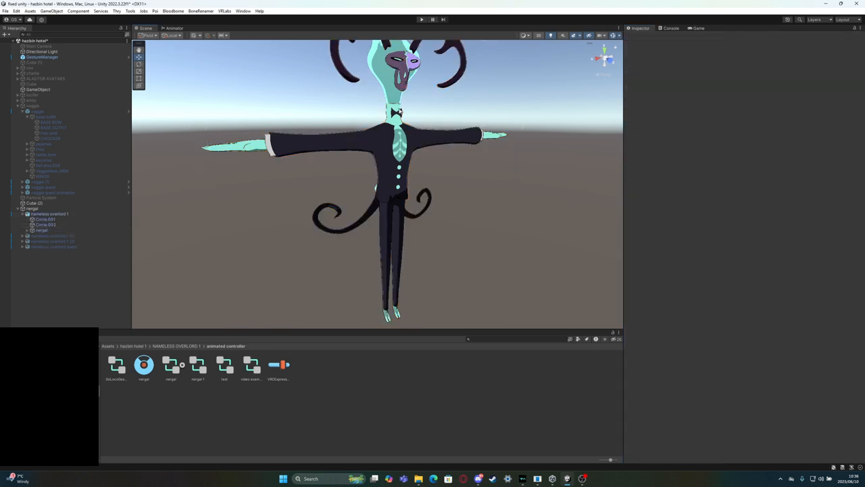
# Assign the video example controller as the FX playable layer of the nameless overlord 1 avatar
pyautogui.click(387, 133)
pyautogui.scroll(-2, 744, 403)
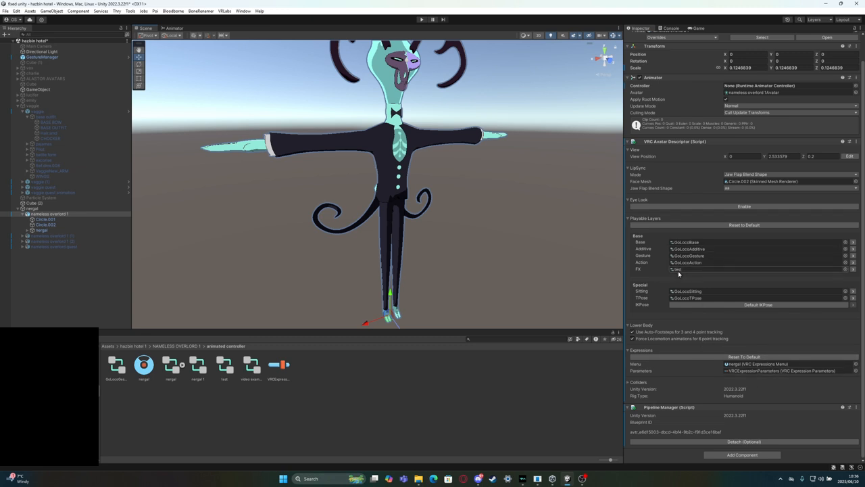
pyautogui.moveTo(247, 365); pyautogui.dragTo(696, 269)
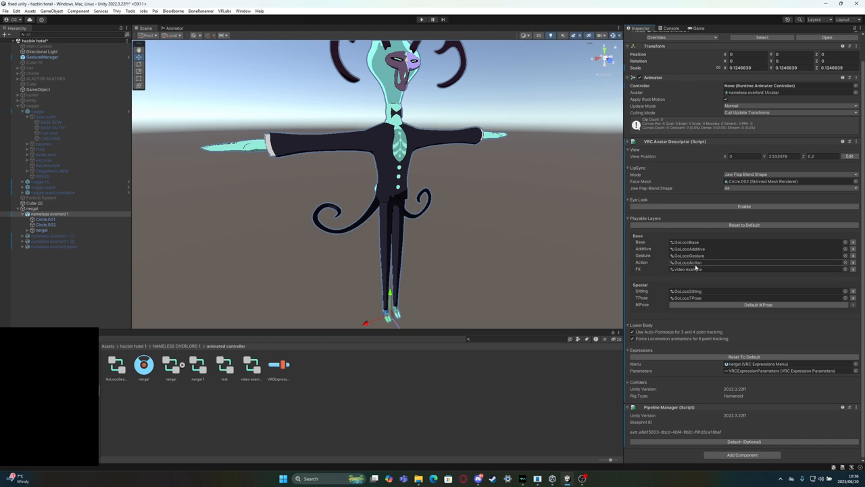
# Enter play mode and bring up the GestureManager object's radial menu for nameless overlord 1
pyautogui.click(424, 21)
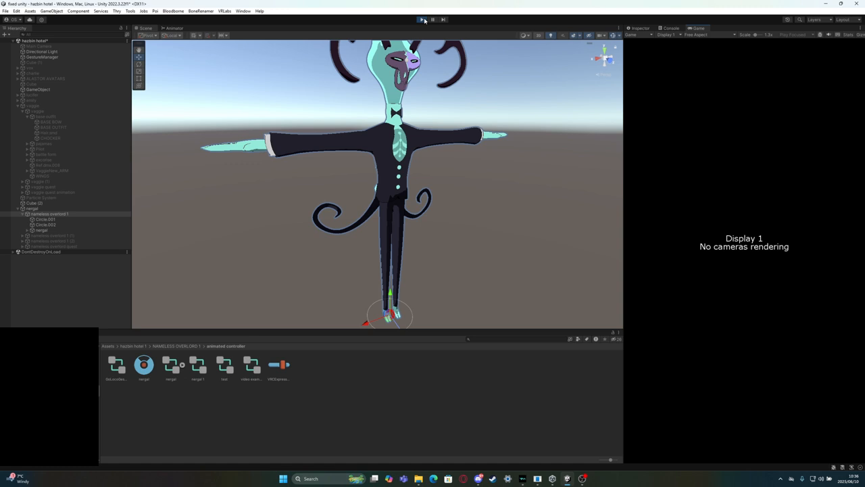
pyautogui.click(639, 28)
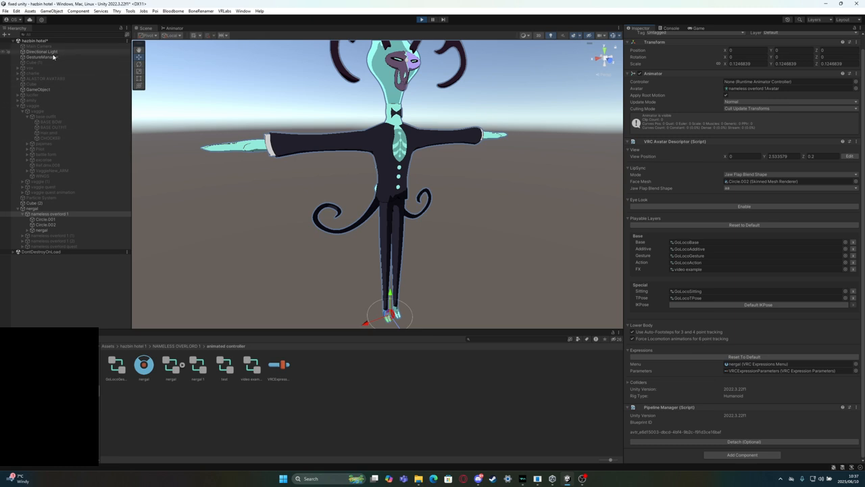
pyautogui.click(51, 58)
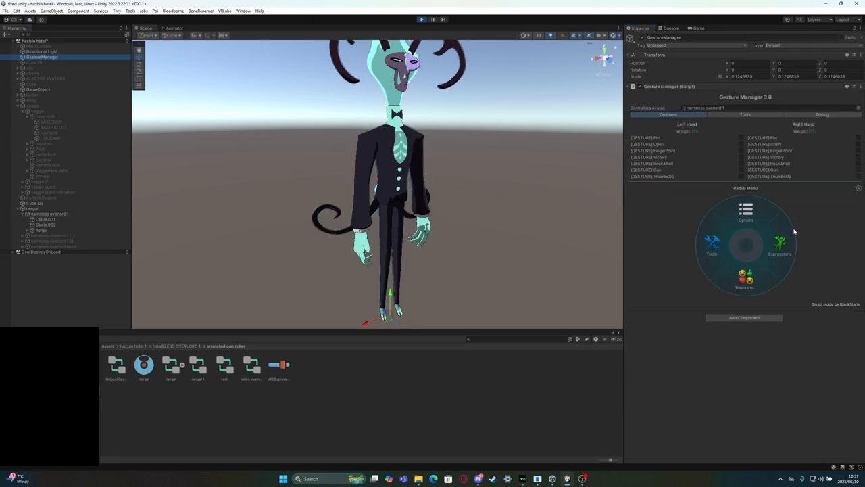
# Toggle the pistol on and off repeatedly from the avatar's Expressions radial menu, and exit play mode
pyautogui.click(779, 243)
pyautogui.click(763, 274)
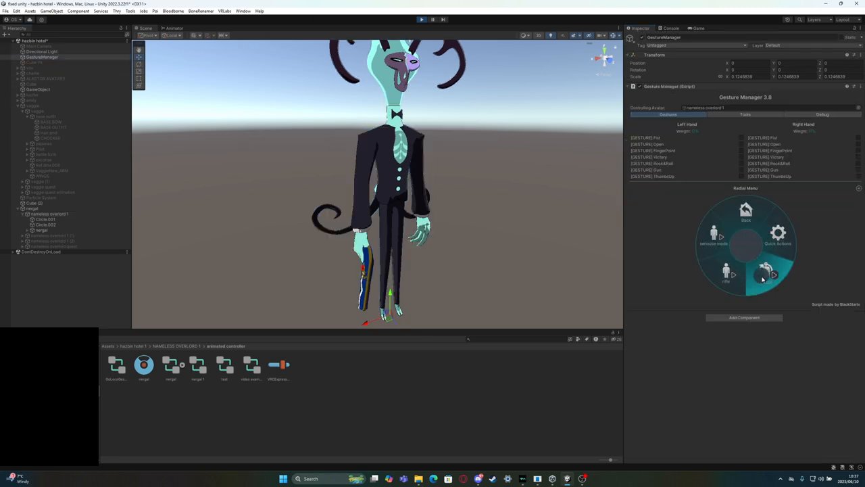
pyautogui.click(762, 277)
pyautogui.click(762, 276)
pyautogui.click(761, 273)
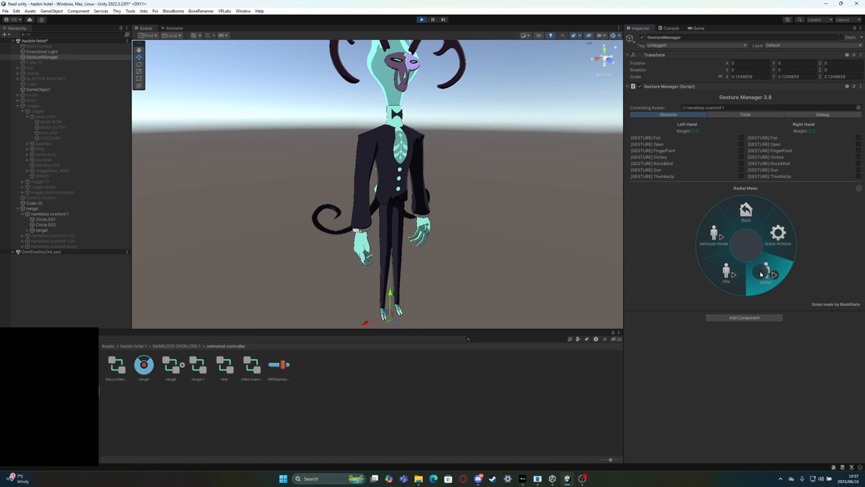
pyautogui.click(421, 19)
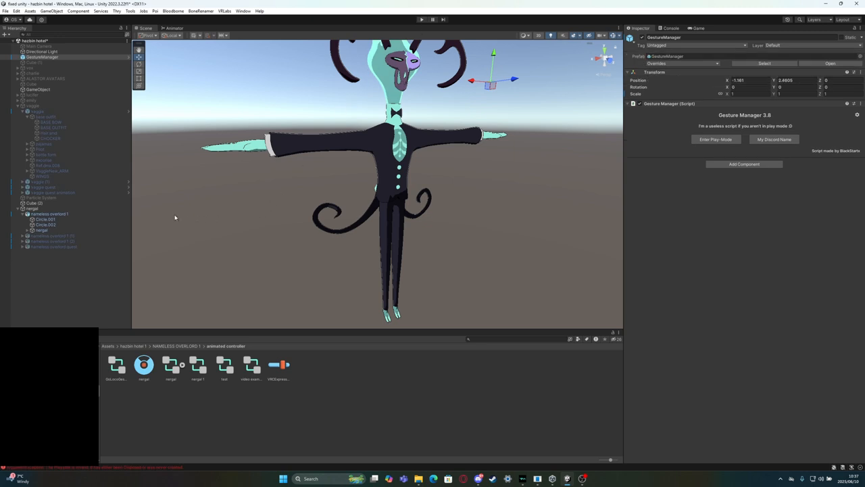
# Add the Beyond Prefab from the GoGo/GoLoco/Prefabs folder as a child of the nameless overlord 1 avatar
pyautogui.moveTo(202, 148); pyautogui.dragTo(213, 158, button='right')
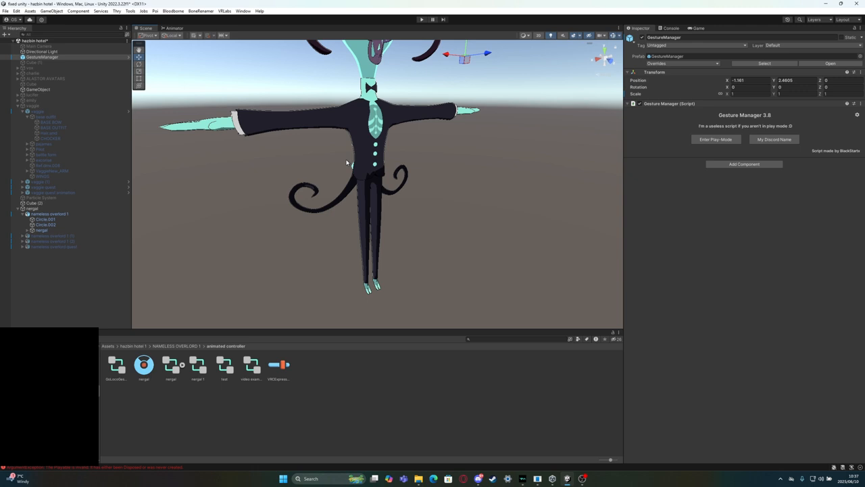
pyautogui.click(64, 214)
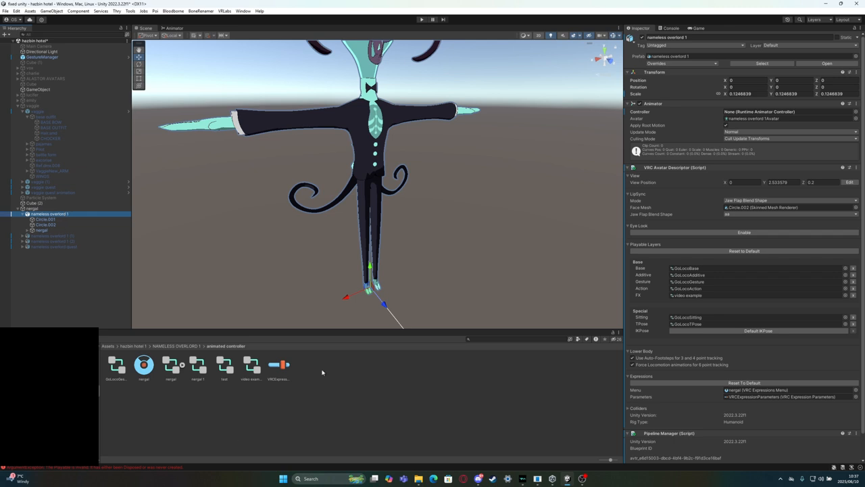
pyautogui.click(708, 268)
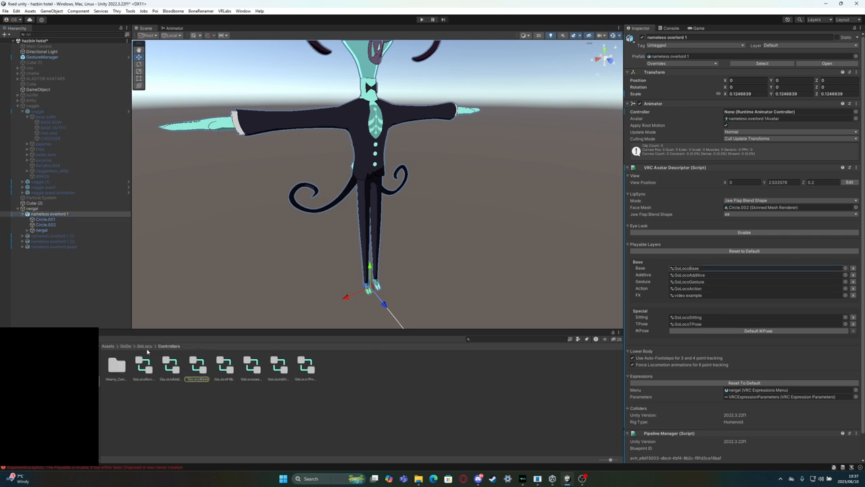
pyautogui.click(146, 347)
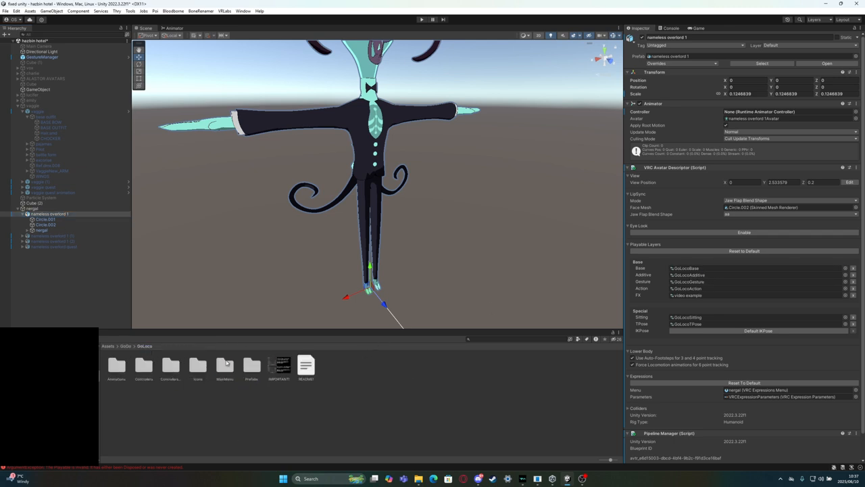
pyautogui.doubleClick(251, 365)
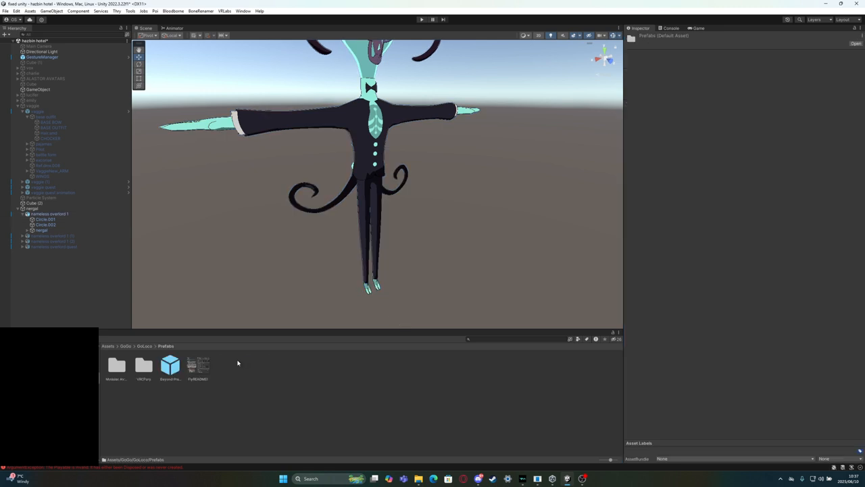
pyautogui.click(173, 377)
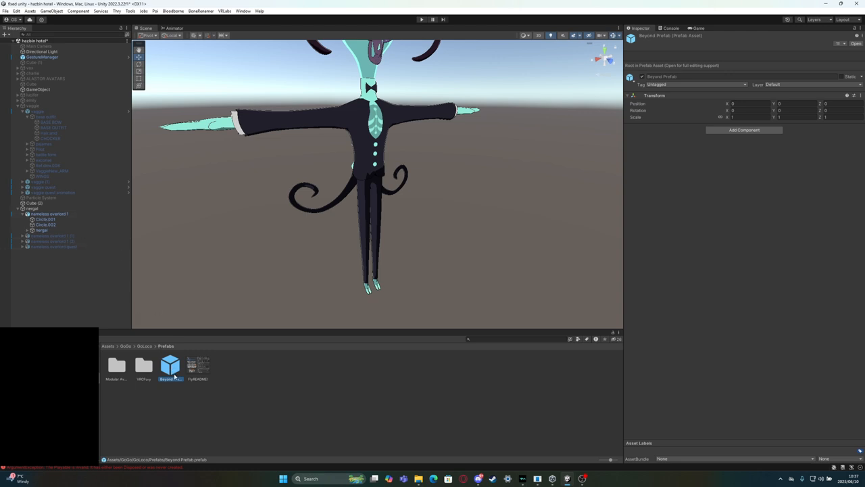
pyautogui.moveTo(174, 377); pyautogui.dragTo(60, 216)
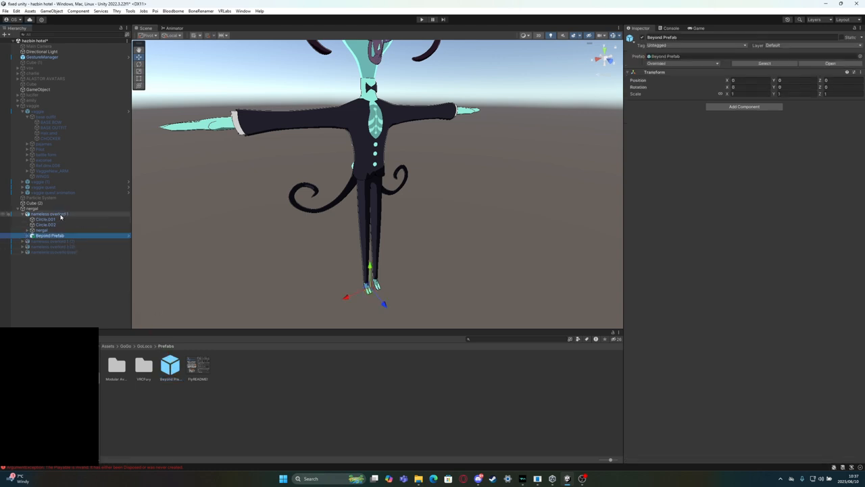
# Expand the Beyond Prefab's Fly and Rotation objects and select the Collider inside them
pyautogui.click(27, 235)
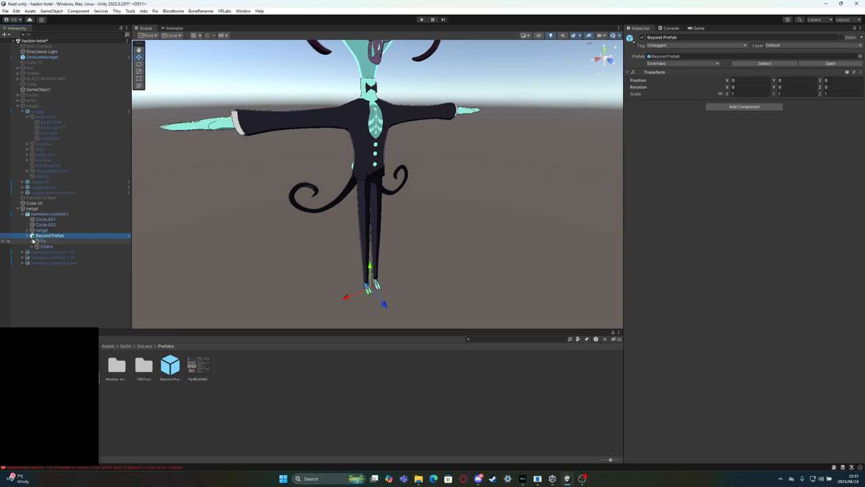
pyautogui.click(32, 241)
pyautogui.click(37, 247)
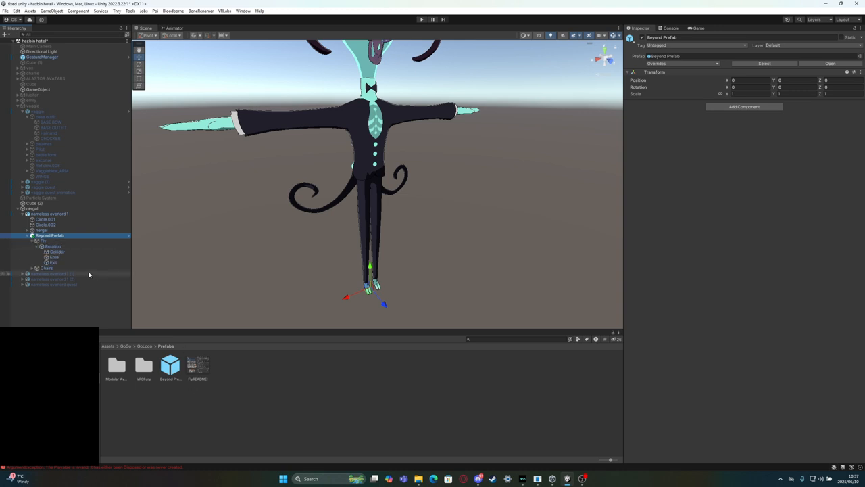
pyautogui.click(54, 252)
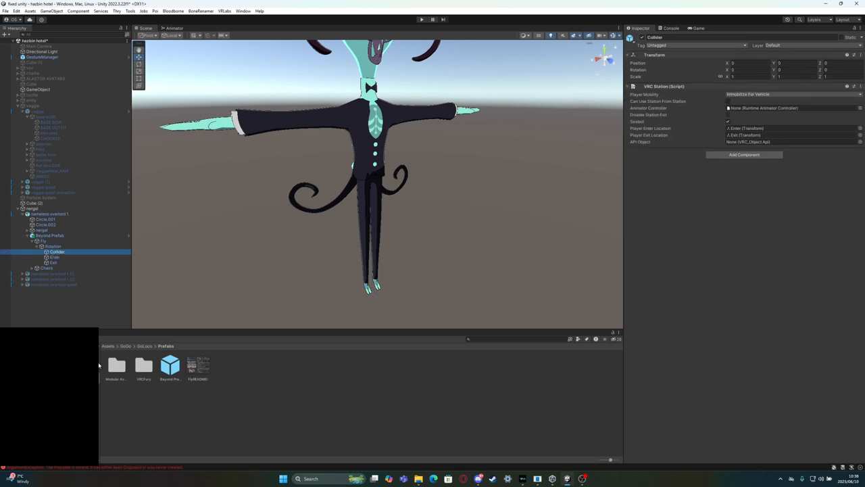
# Read the FlyREADME image in the Prefabs folder for the constraint setup instructions and close it
pyautogui.click(196, 367)
pyautogui.doubleClick(189, 370)
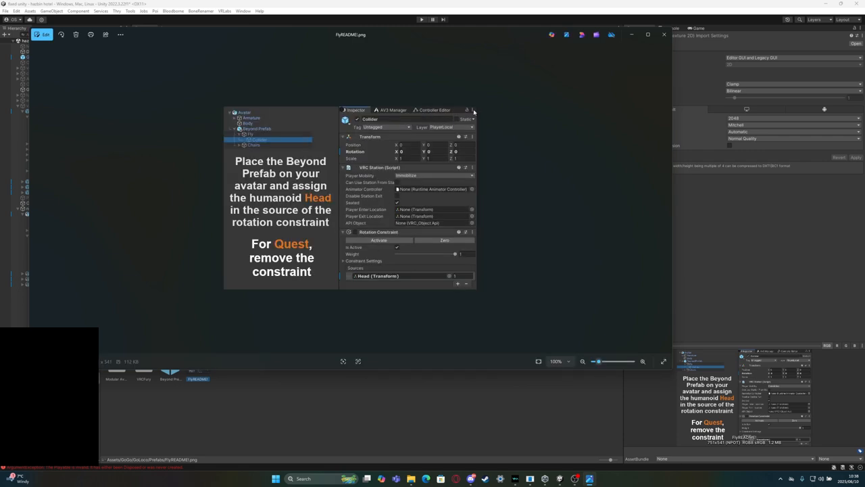
pyautogui.click(664, 34)
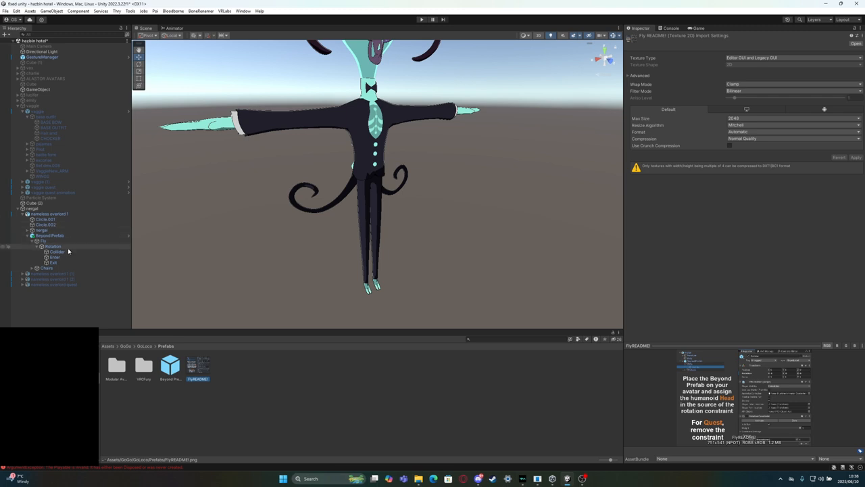
# Add a Rotation Constraint component to the Beyond Prefab's Collider and give it one empty source slot
pyautogui.click(67, 252)
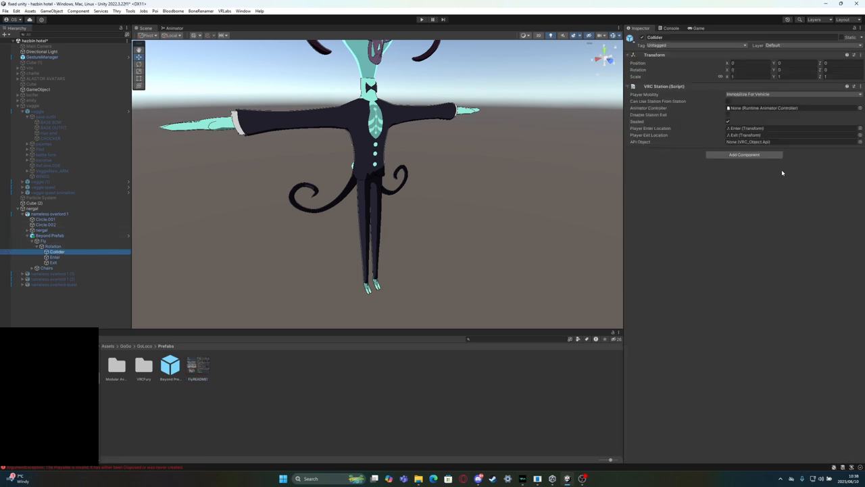
pyautogui.click(730, 154)
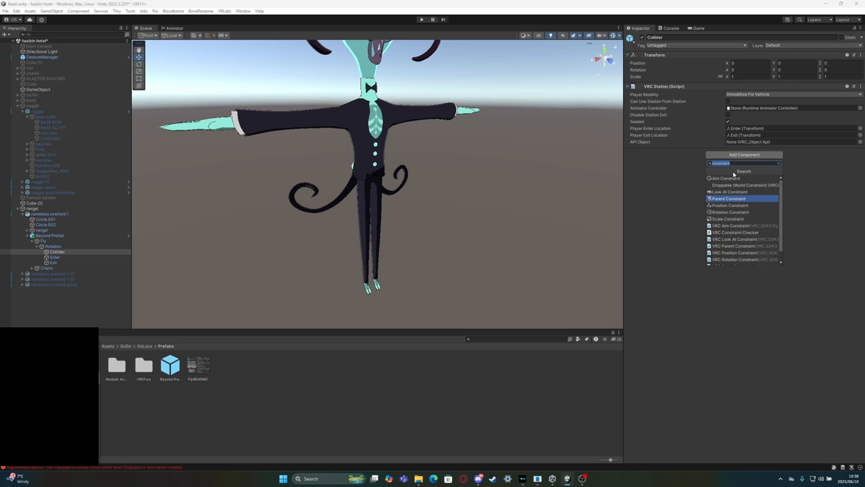
pyautogui.click(735, 212)
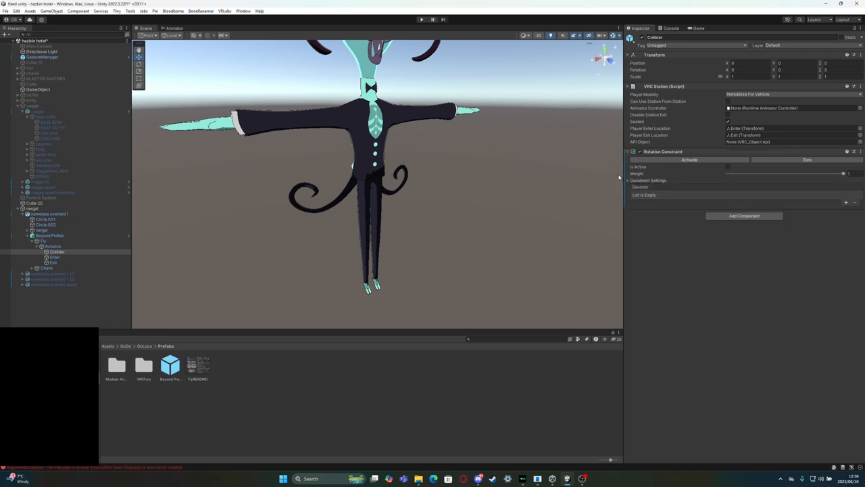
pyautogui.click(845, 203)
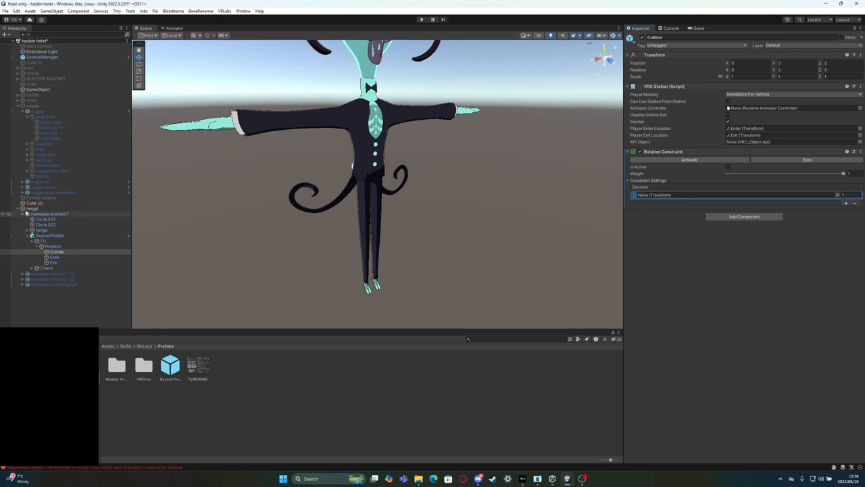
# Set the avatar's head bone, nested under hip, spine, chest and neck, as the Collider's Rotation Constraint source and activate the constraint
pyautogui.click(27, 230)
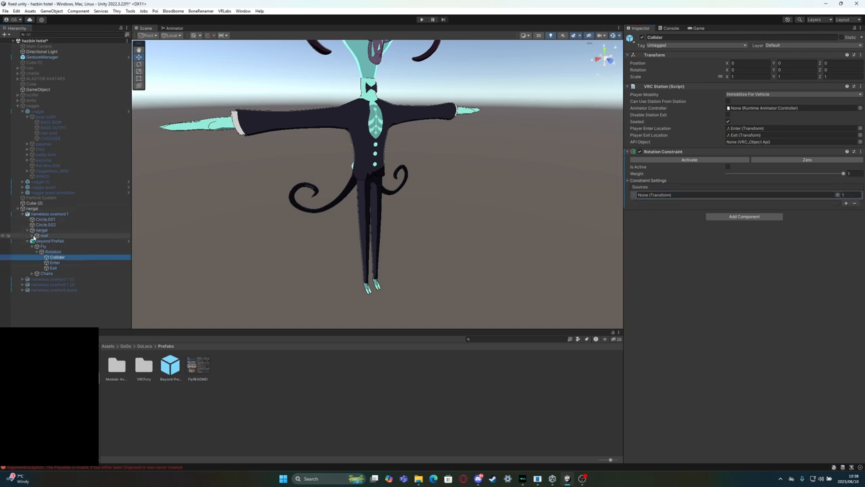
pyautogui.click(32, 236)
pyautogui.click(37, 240)
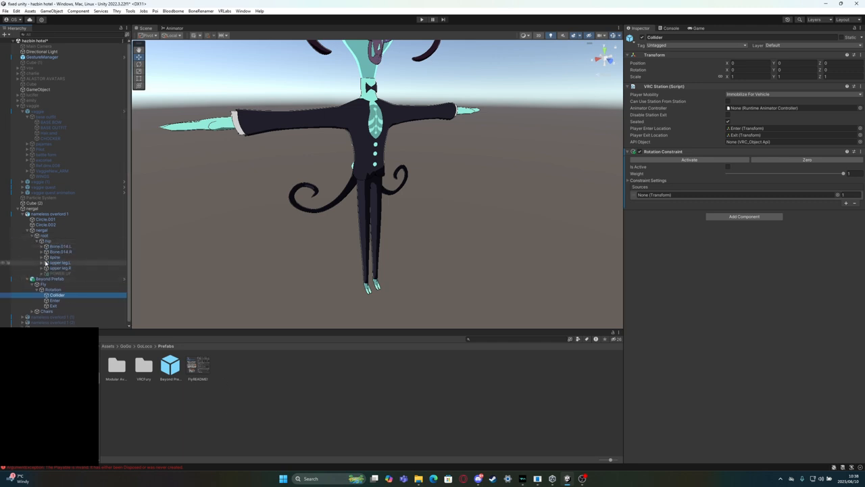
pyautogui.click(41, 257)
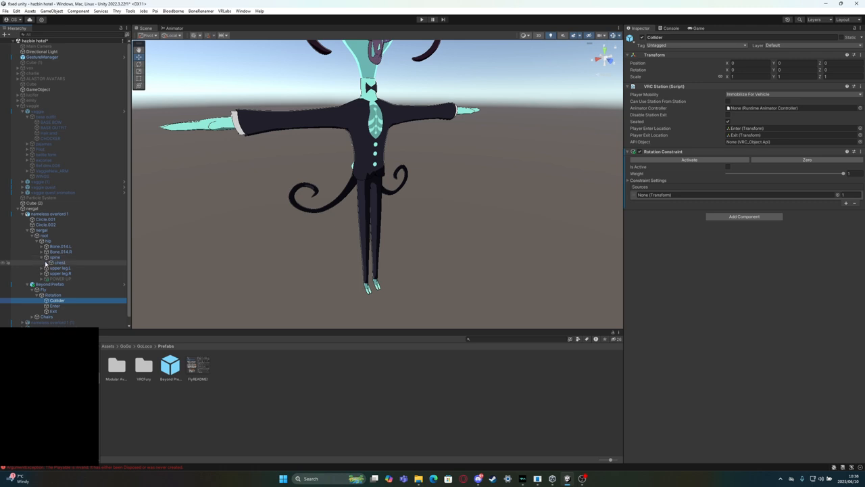
pyautogui.click(46, 262)
pyautogui.click(51, 269)
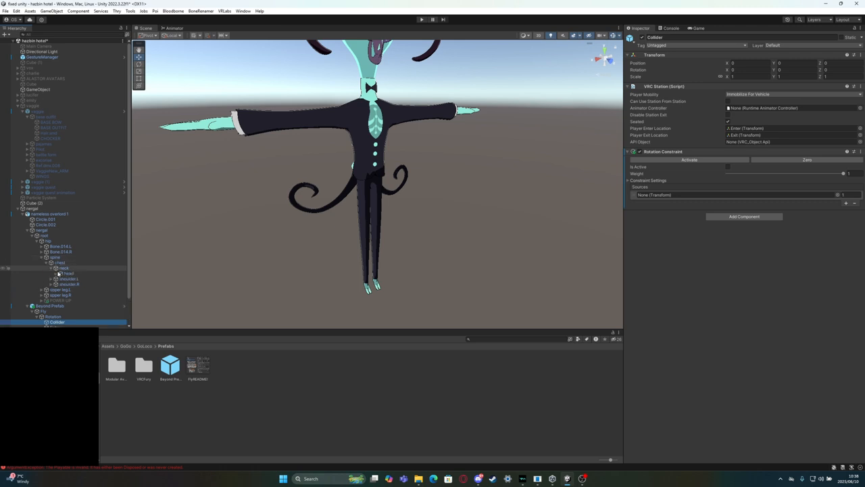
pyautogui.moveTo(73, 274); pyautogui.dragTo(745, 200)
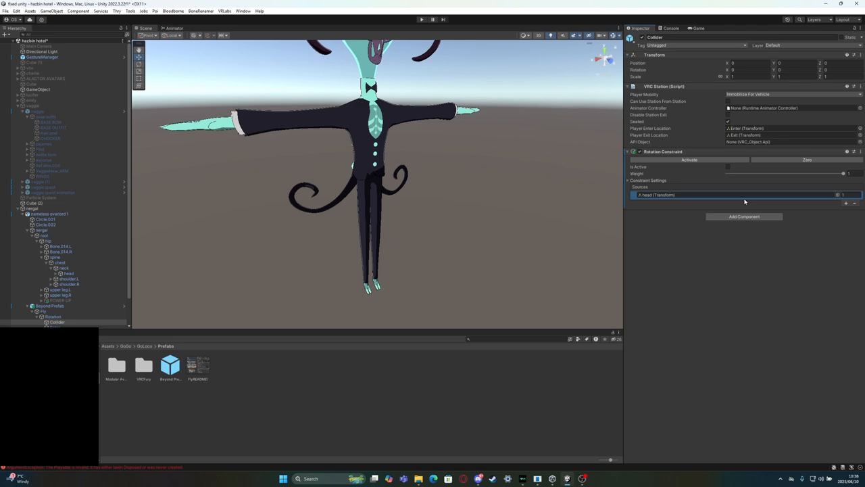
pyautogui.click(713, 160)
# Test the nameless overlord 1 avatar's radial menu, including Quick Actions, with GestureManager in play mode, and exit play mode
pyautogui.click(53, 214)
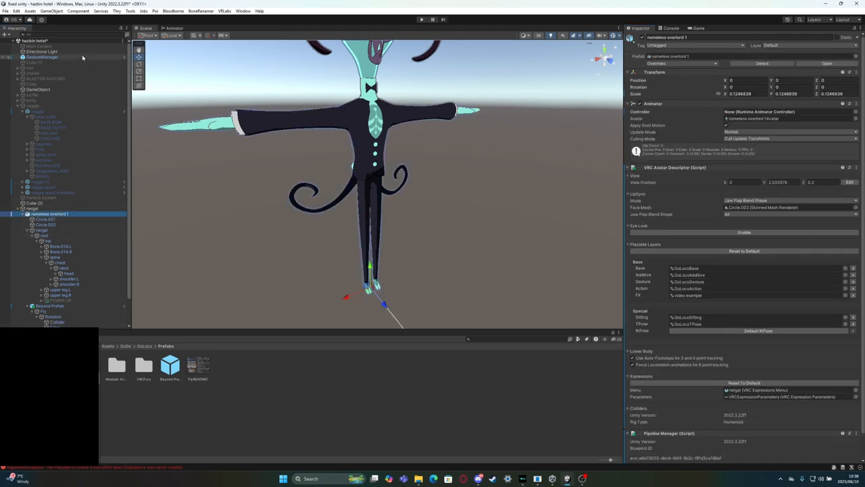
pyautogui.click(51, 59)
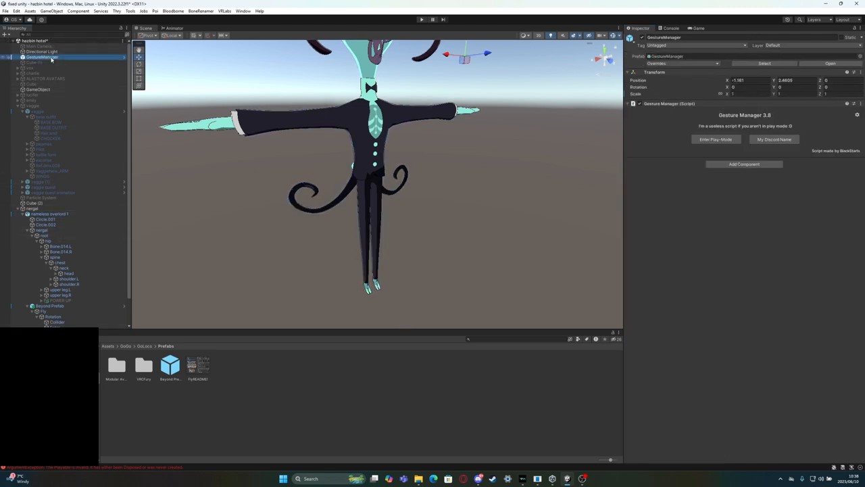
pyautogui.click(724, 139)
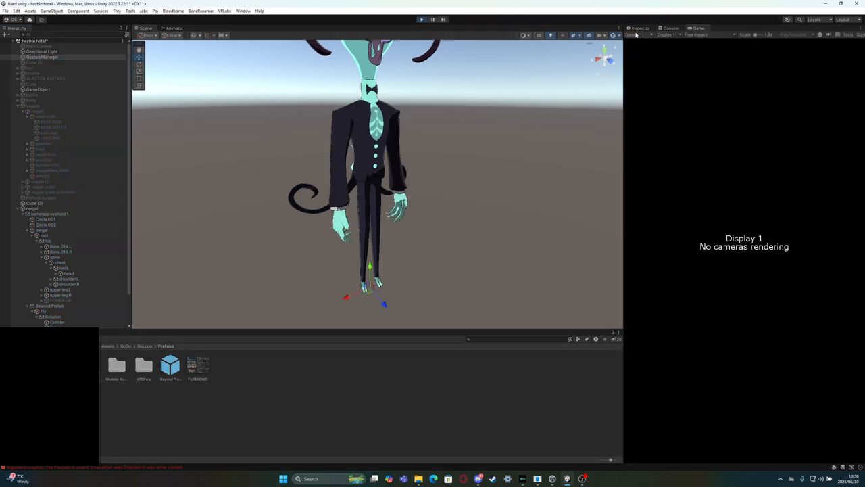
pyautogui.click(637, 28)
pyautogui.click(777, 244)
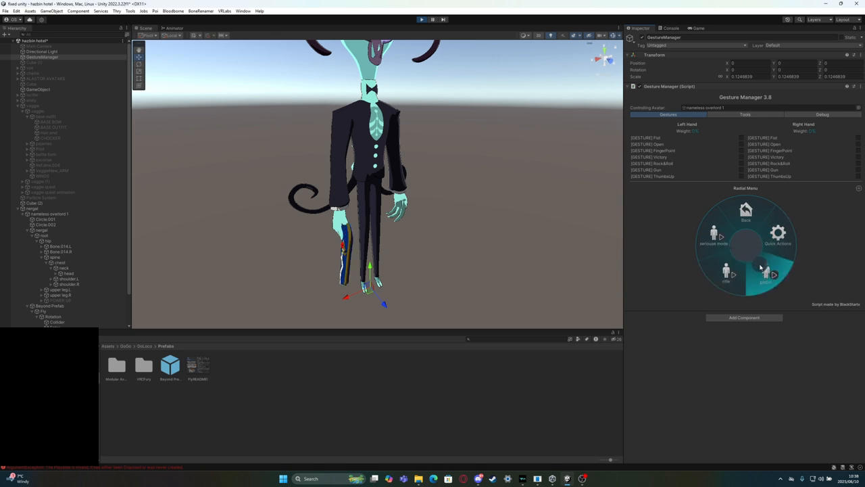
pyautogui.click(422, 20)
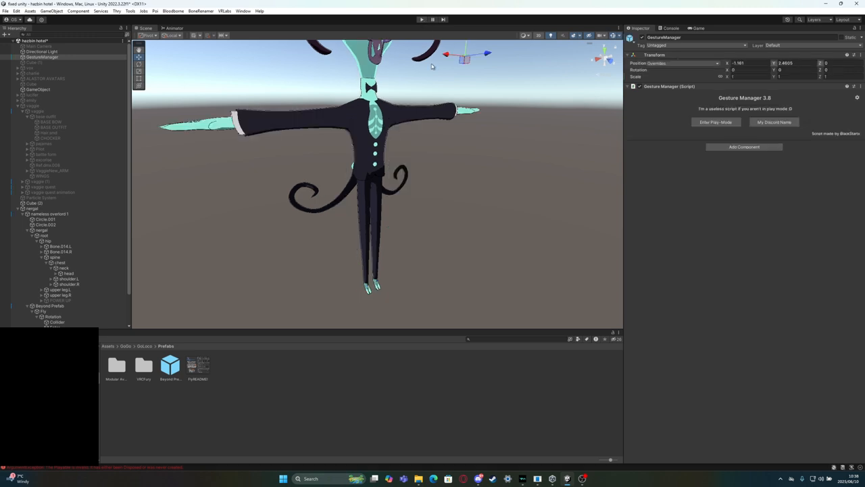
# Delete the Beyond Prefab from the nameless overlord 1 avatar and collapse its nergal armature
pyautogui.click(61, 307)
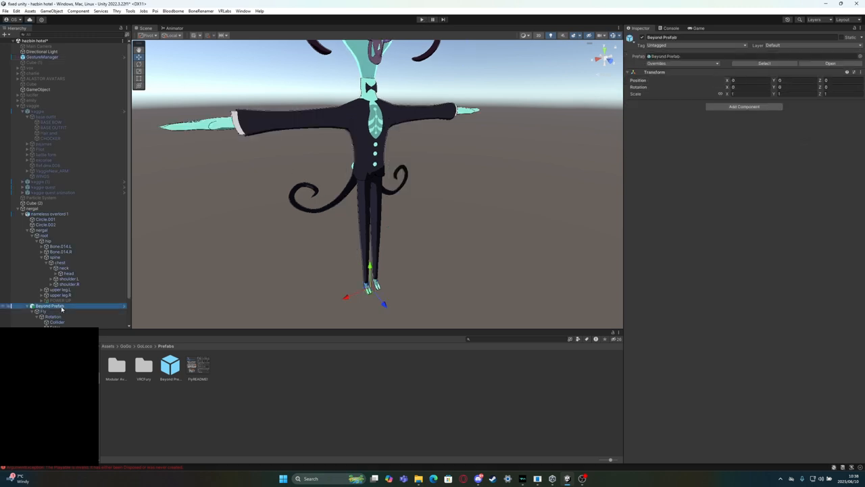
pyautogui.scroll(-6, 248, 261)
pyautogui.moveTo(339, 240)
pyautogui.mouseDown(button='middle')
pyautogui.moveTo(353, 221)
pyautogui.moveTo(350, 227)
pyautogui.mouseUp(button='middle')
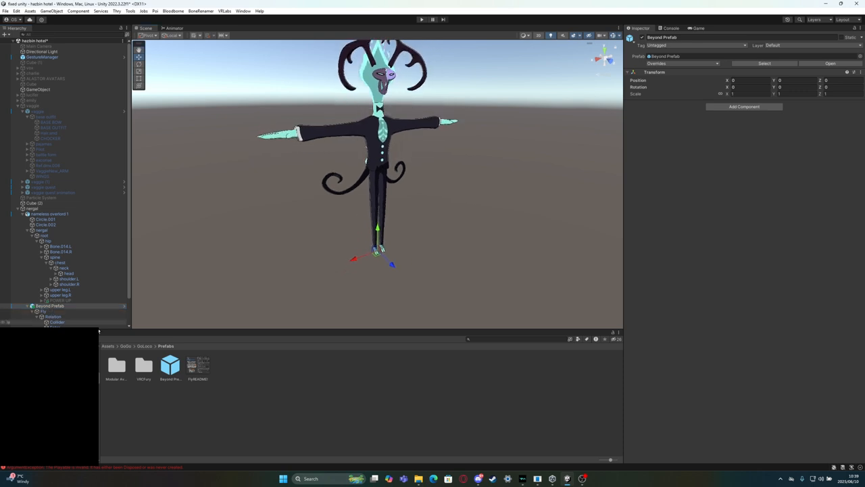
pyautogui.scroll(-2, 60, 285)
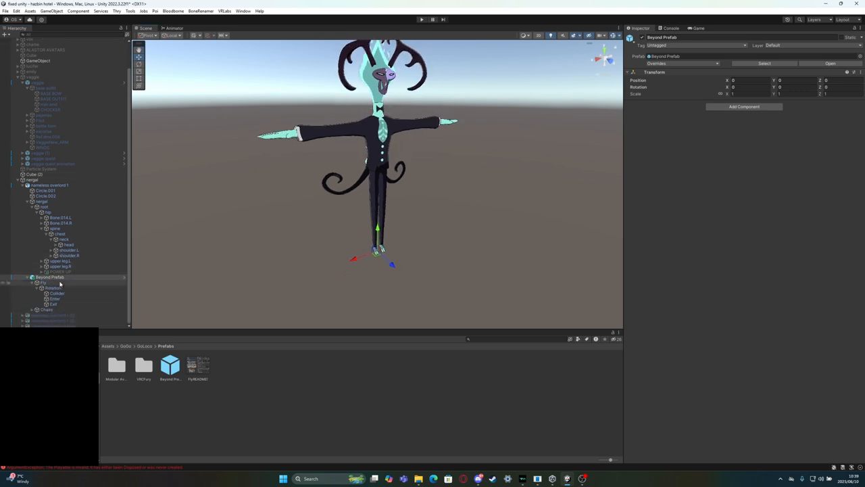
pyautogui.press('Delete')
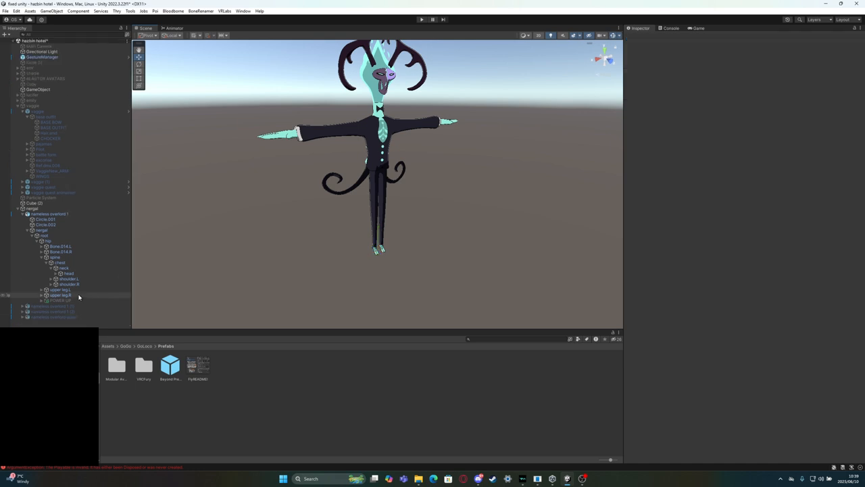
pyautogui.click(28, 231)
# Add the GogoLoco Beyond (VRCFury) prefab from the Prefabs/VRCFury folder as a child of the nameless overlord 1 avatar
pyautogui.doubleClick(146, 372)
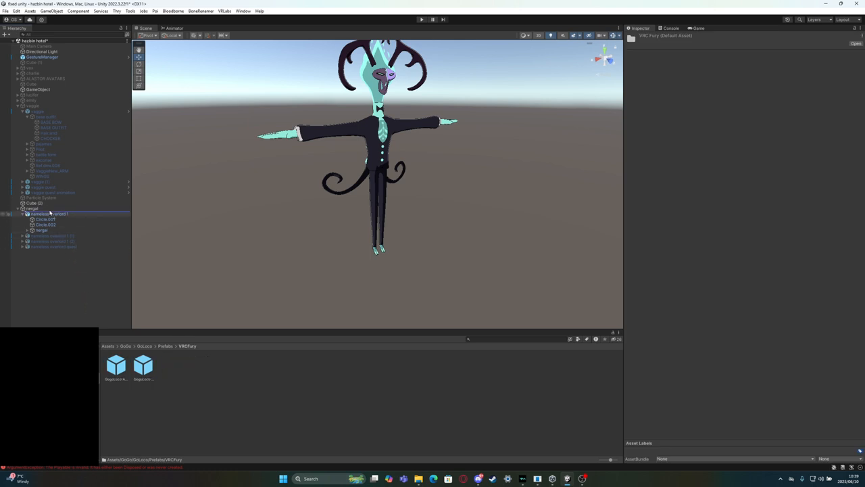
pyautogui.moveTo(47, 211); pyautogui.dragTo(48, 215)
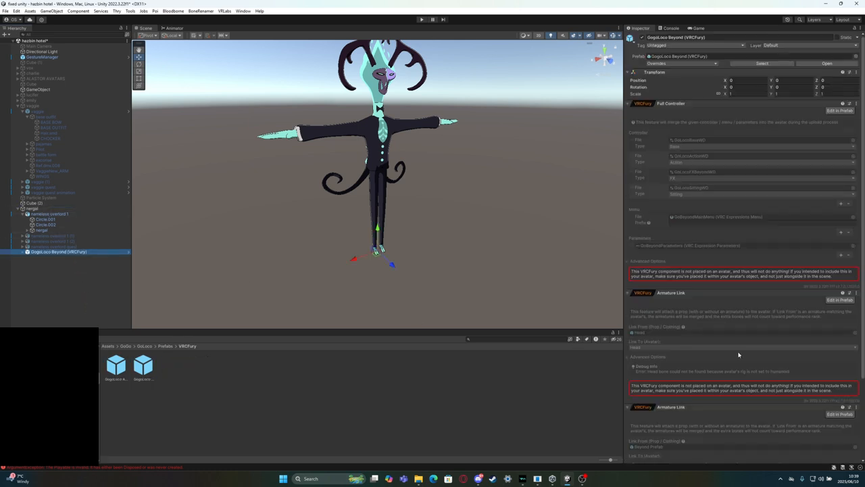
pyautogui.scroll(-2, 738, 302)
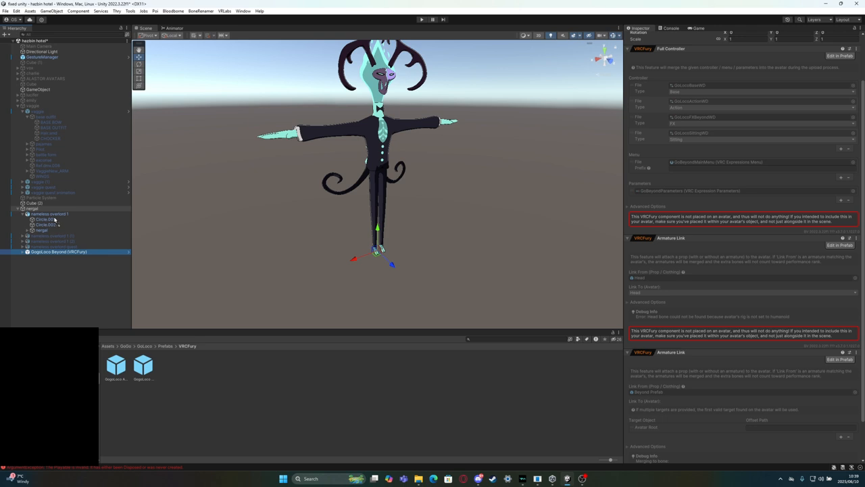
pyautogui.moveTo(55, 219)
pyautogui.mouseDown()
pyautogui.moveTo(49, 224)
pyautogui.moveTo(48, 215)
pyautogui.mouseUp()
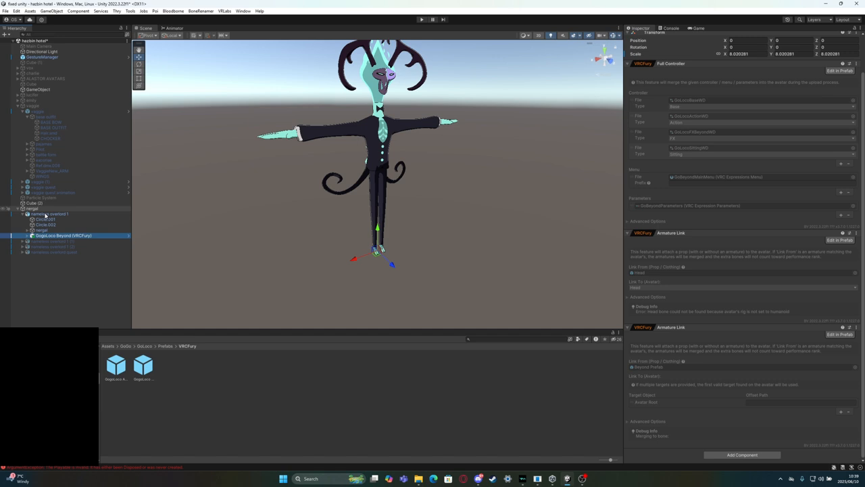
# Enter play mode through GestureManager and let VRCFury auto-fix the avatar's mixed Write Defaults
pyautogui.click(43, 57)
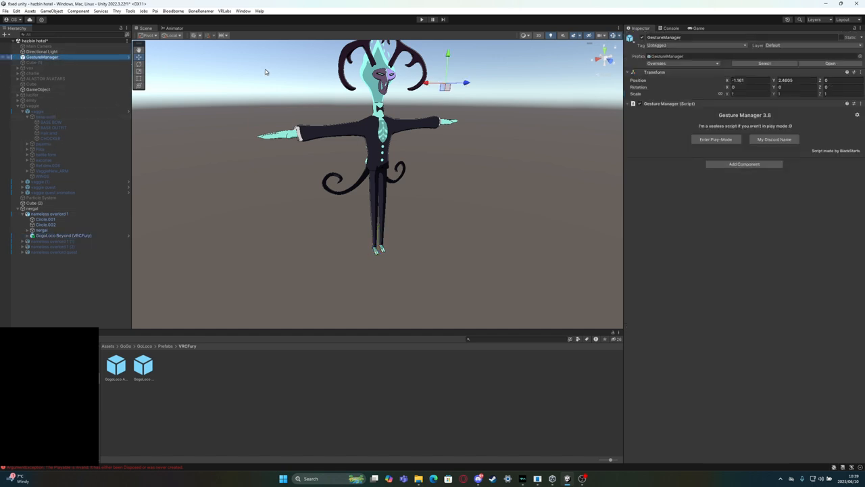
pyautogui.click(729, 139)
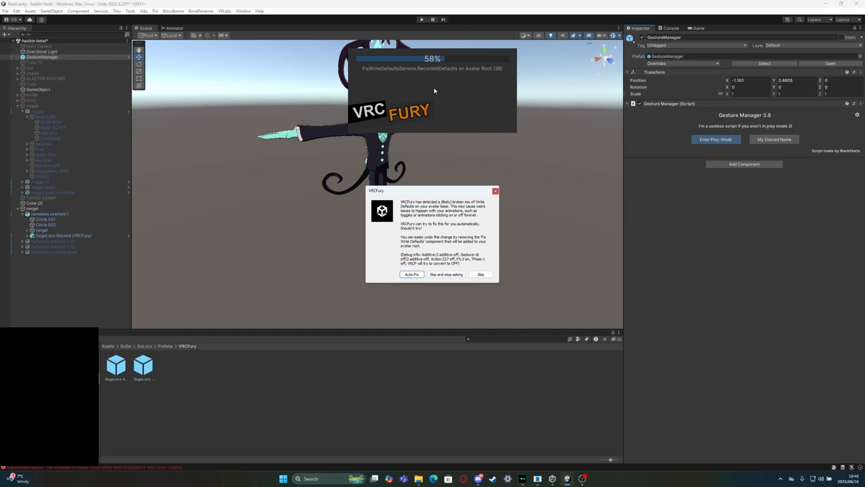
pyautogui.click(412, 274)
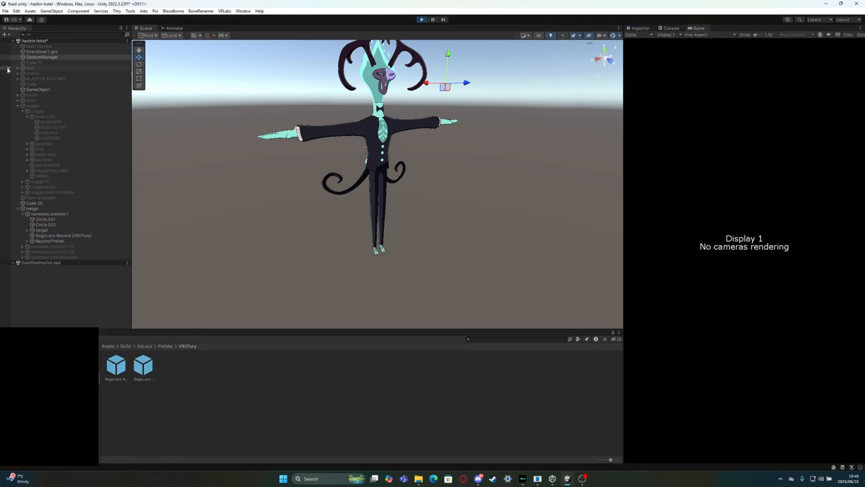
# Recheck avatar eligibility in GestureManager, inspect the VRCFury test copy of nameless overlord 1, and exit play mode
pyautogui.click(60, 57)
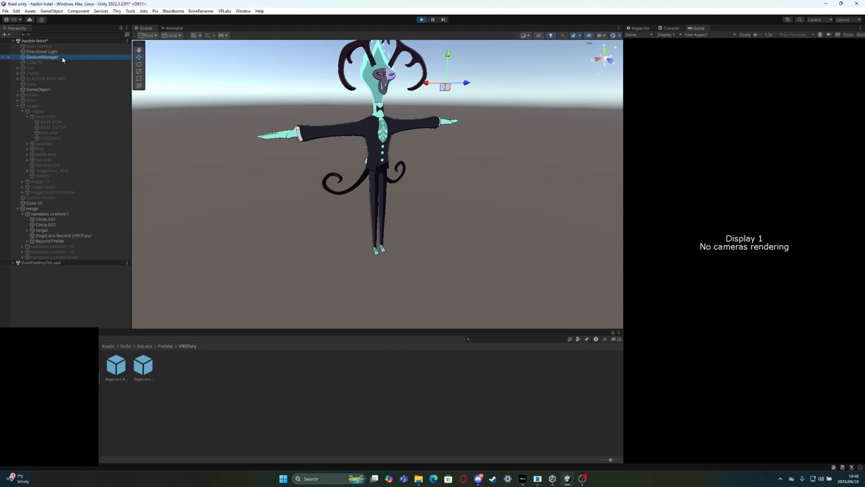
pyautogui.click(642, 27)
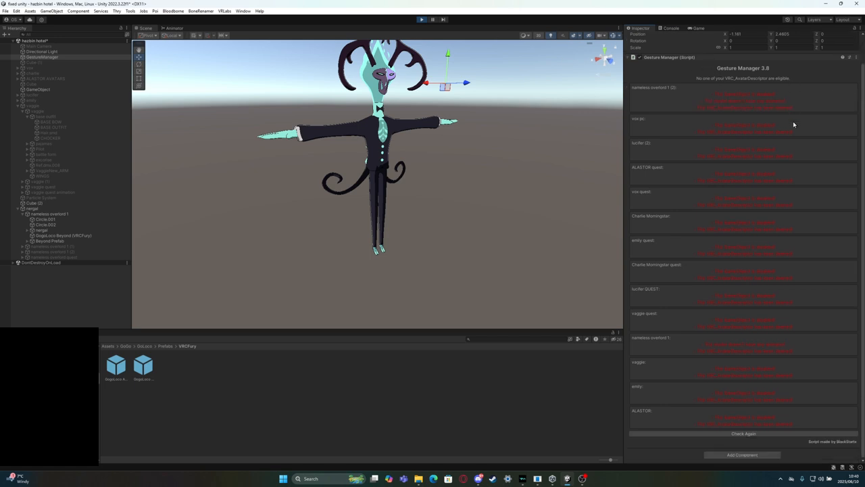
pyautogui.click(738, 436)
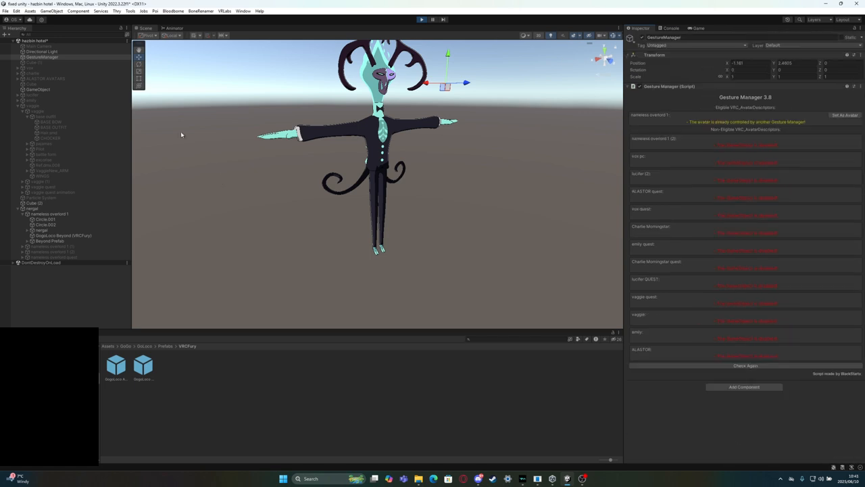
pyautogui.click(54, 215)
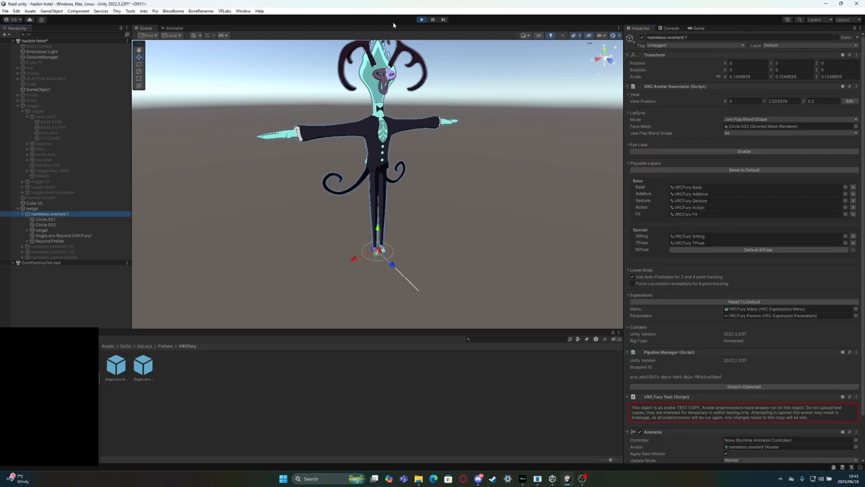
pyautogui.click(421, 19)
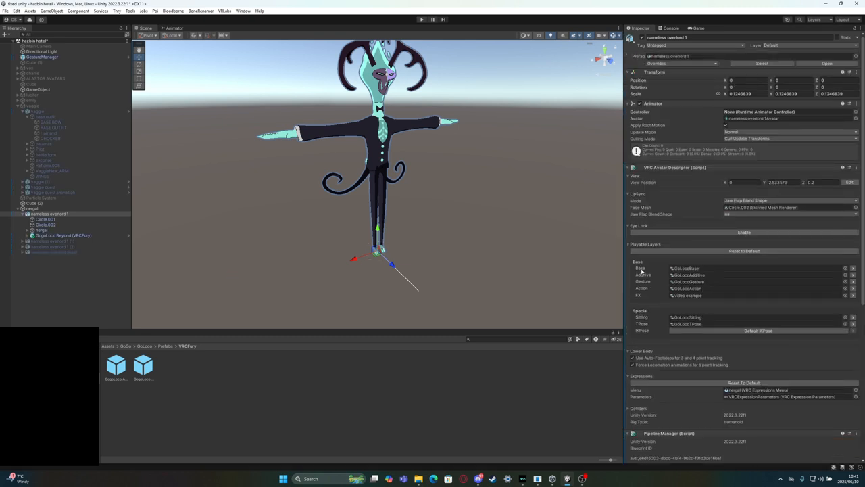
# Reset the avatar descriptor's Base, Additive, Gesture, Action, Sitting and TPose playable layers to their defaults, keeping the custom FX controller
pyautogui.scroll(-3, 688, 354)
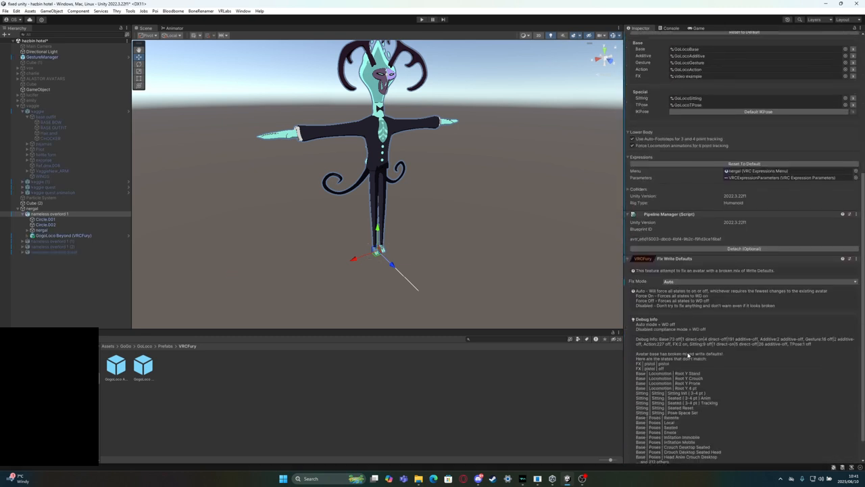
pyautogui.scroll(-1, 688, 354)
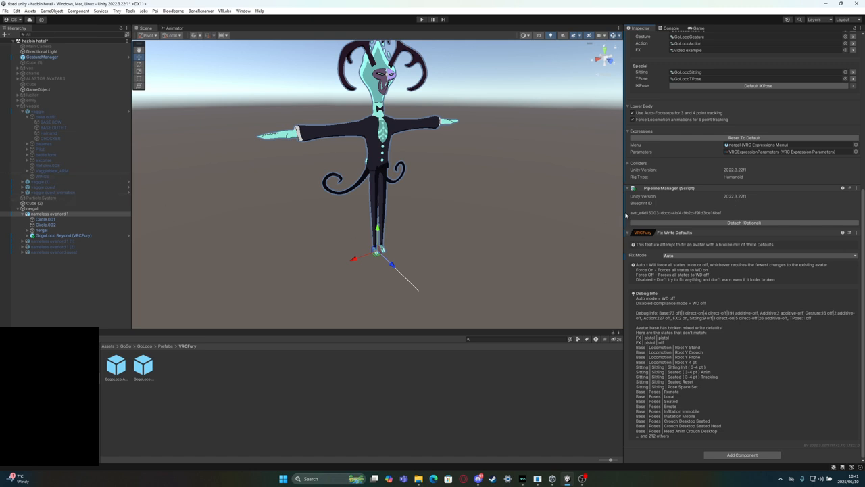
pyautogui.scroll(3, 715, 183)
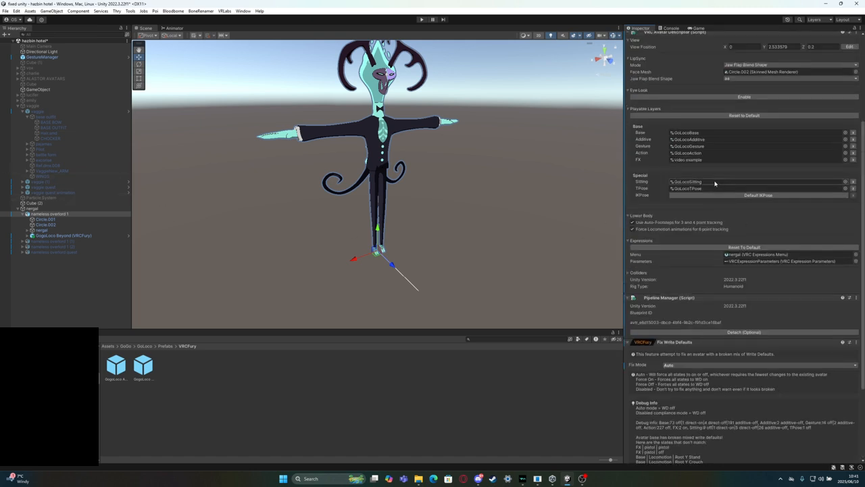
pyautogui.click(853, 133)
pyautogui.click(853, 140)
pyautogui.click(853, 146)
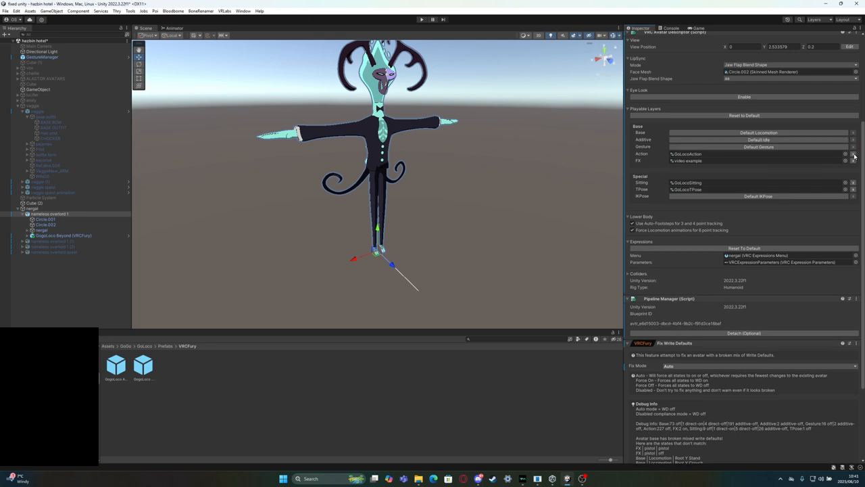
pyautogui.click(853, 153)
pyautogui.click(852, 182)
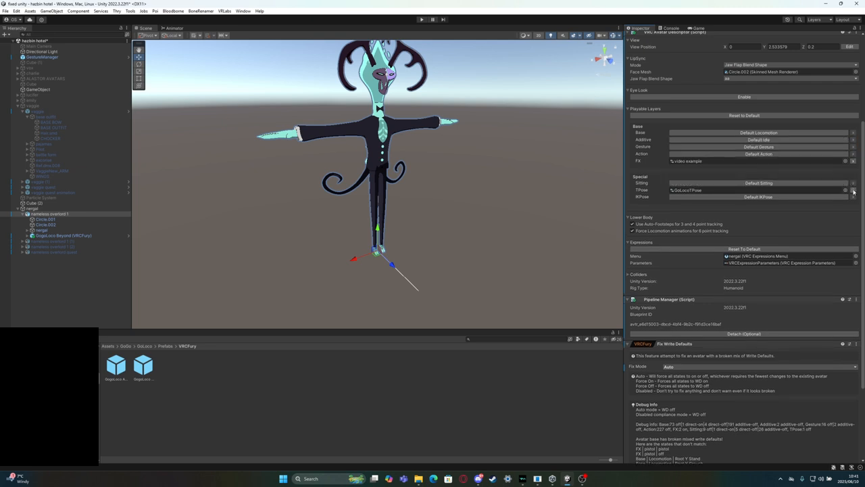
pyautogui.click(853, 190)
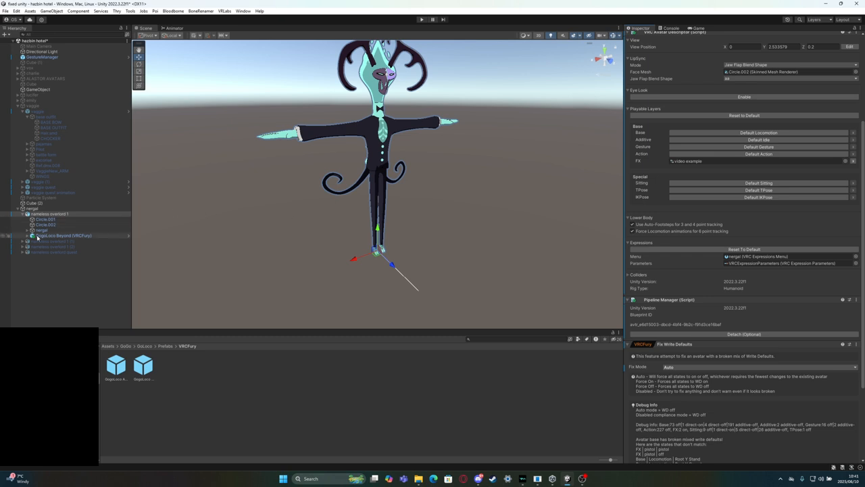
# Check the GogoLoco Beyond (VRCFury) components and remove the Fix Write Defaults component from the nameless overlord 1 avatar
pyautogui.click(61, 235)
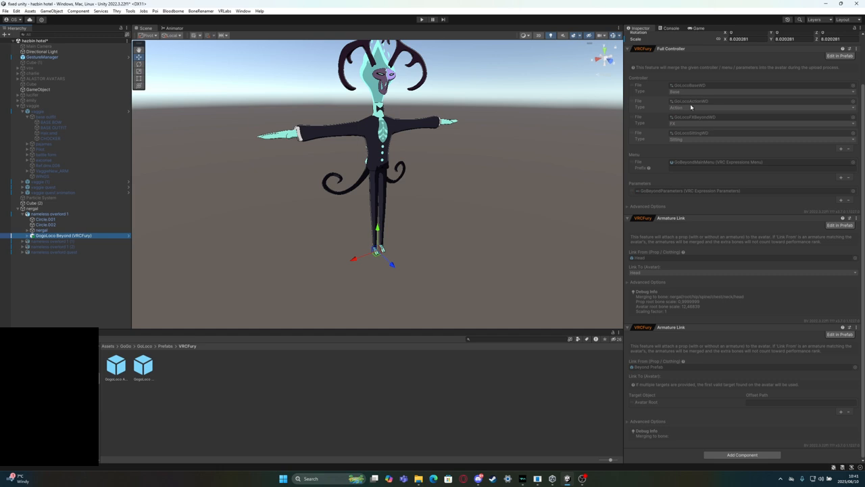
pyautogui.click(50, 214)
pyautogui.scroll(-3, 811, 338)
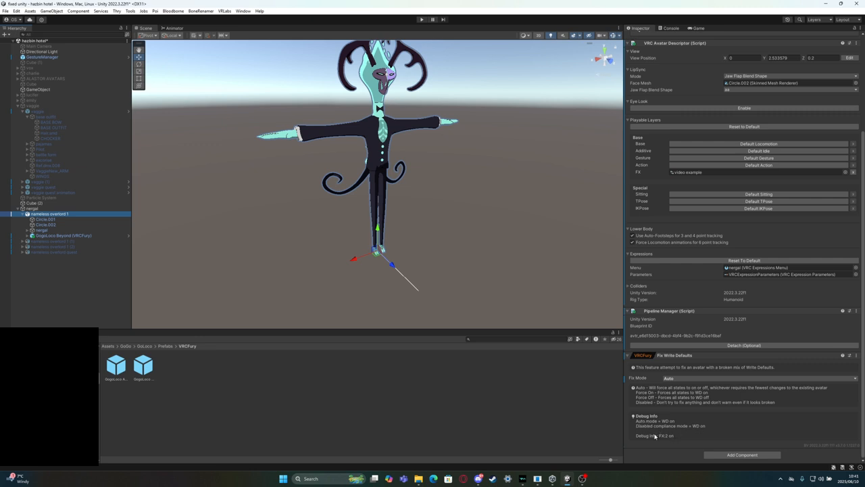
pyautogui.click(856, 355)
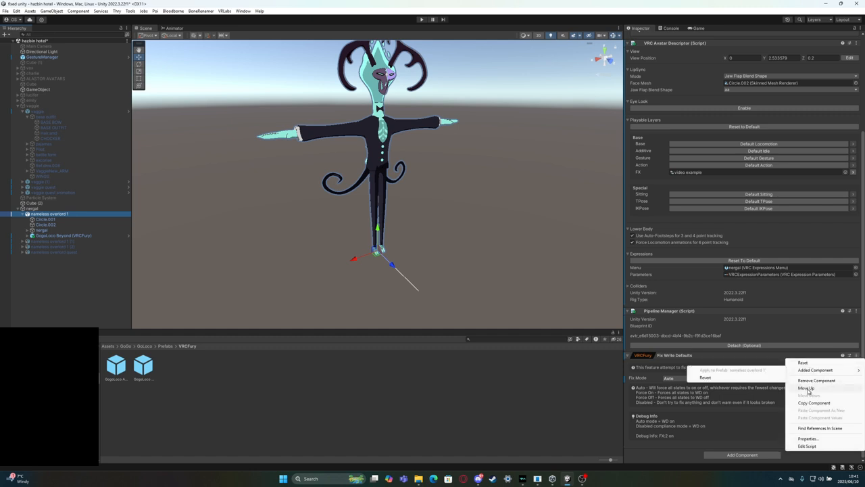
pyautogui.click(811, 380)
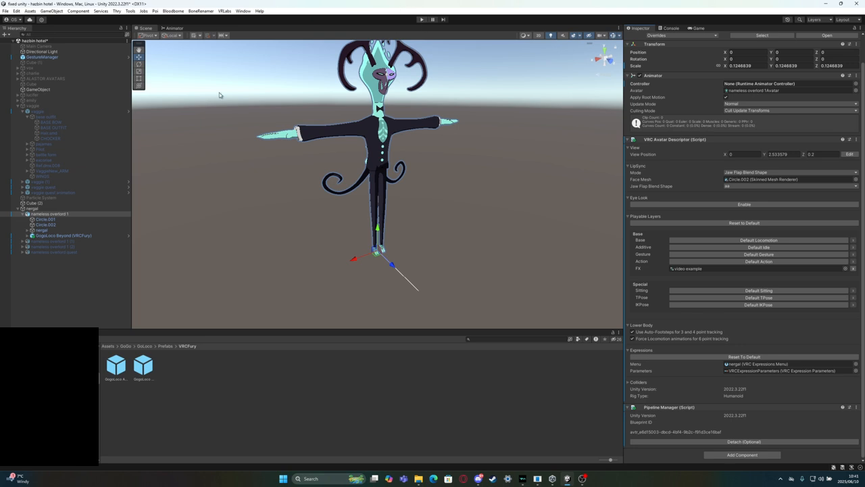
# Enter play mode through GestureManager, inspect the nameless overlord 1 test copy's VRCFury layers, and return to the GestureManager controls
pyautogui.click(57, 58)
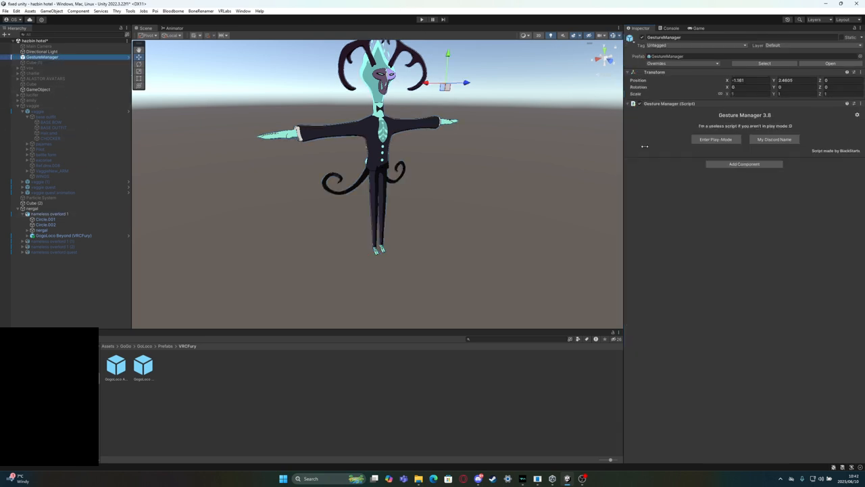
pyautogui.click(715, 139)
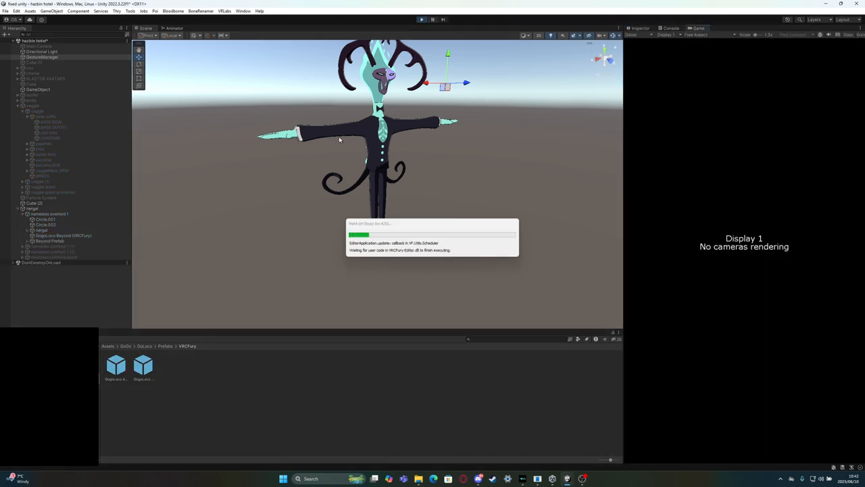
pyautogui.click(639, 28)
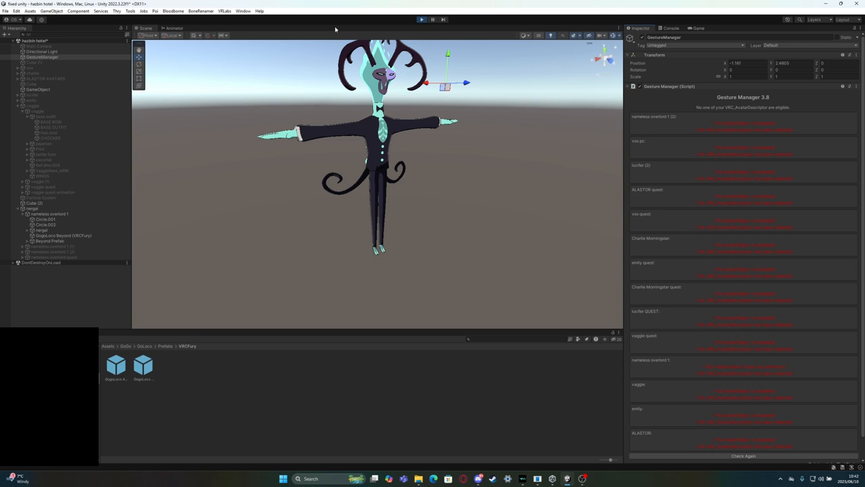
pyautogui.click(38, 209)
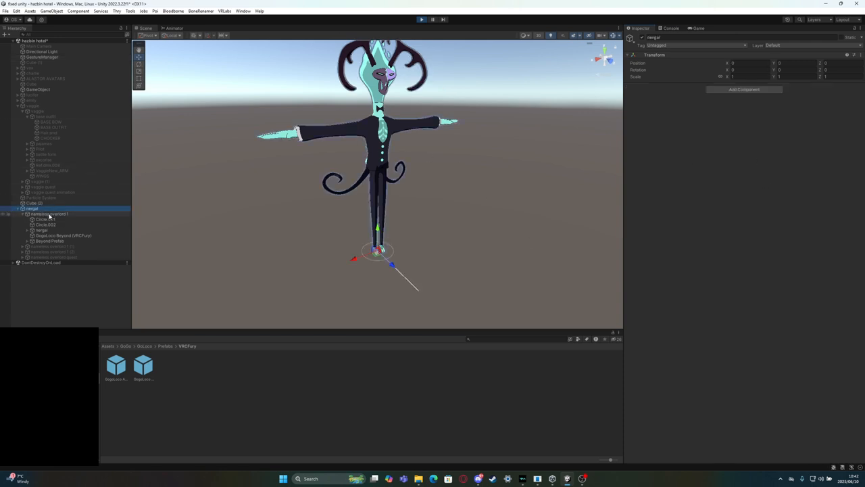
pyautogui.click(49, 214)
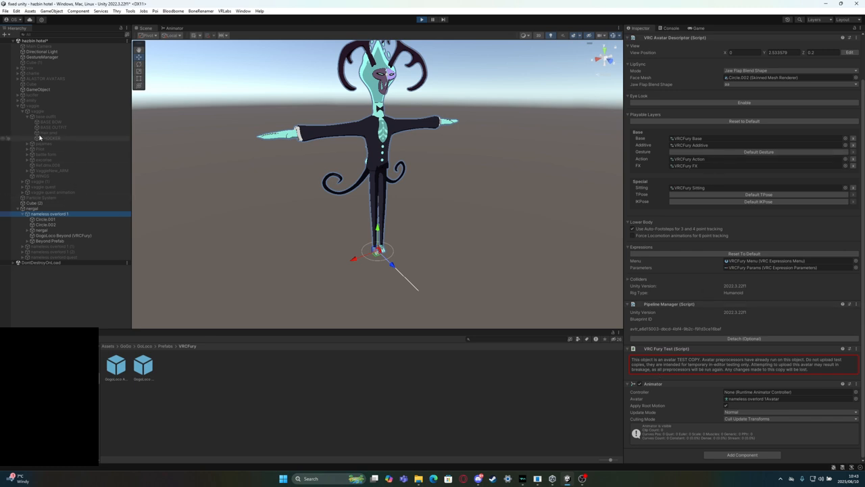
pyautogui.click(48, 57)
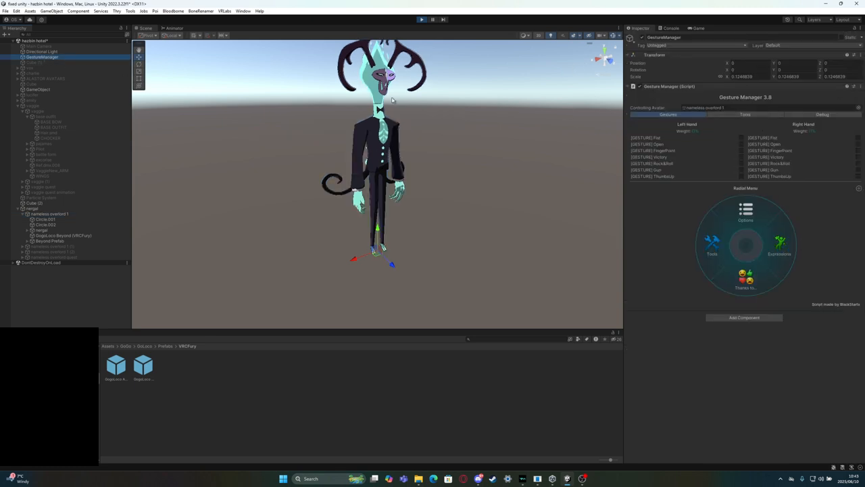
# Test the pistol toggle in the expressions radial menu and recheck the nameless overlord 1 avatar descriptor
pyautogui.click(780, 242)
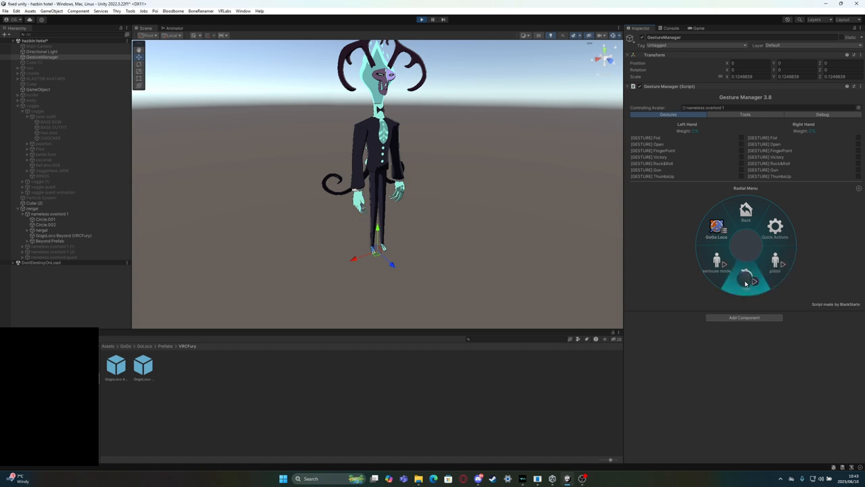
pyautogui.click(771, 271)
pyautogui.click(771, 271)
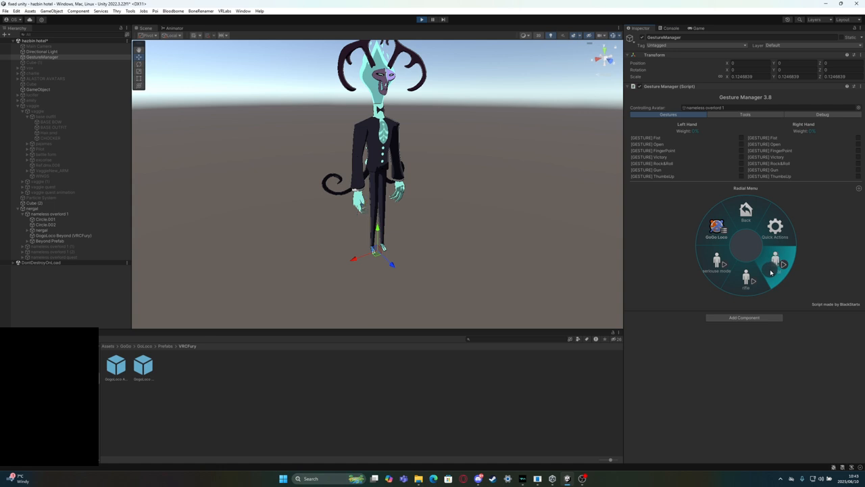
pyautogui.click(60, 209)
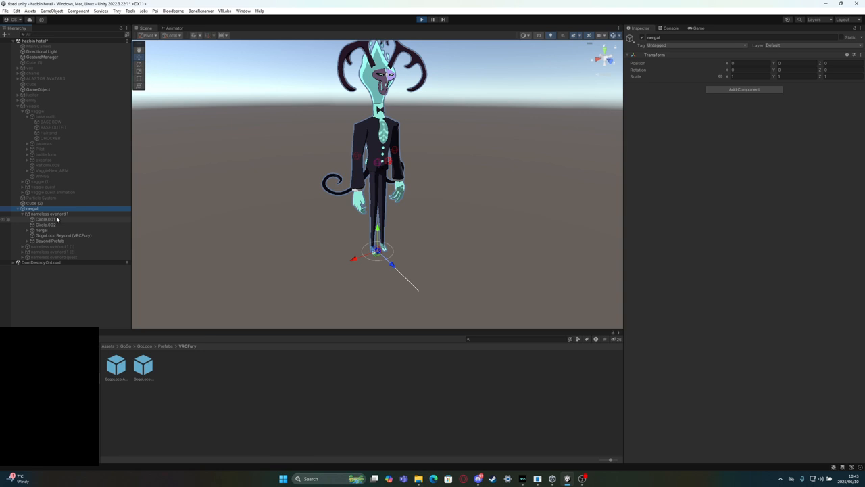
pyautogui.click(60, 214)
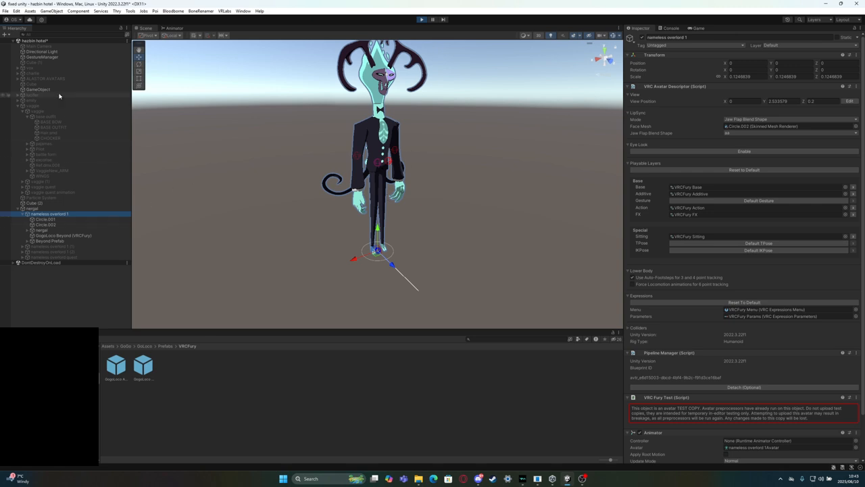
pyautogui.click(47, 58)
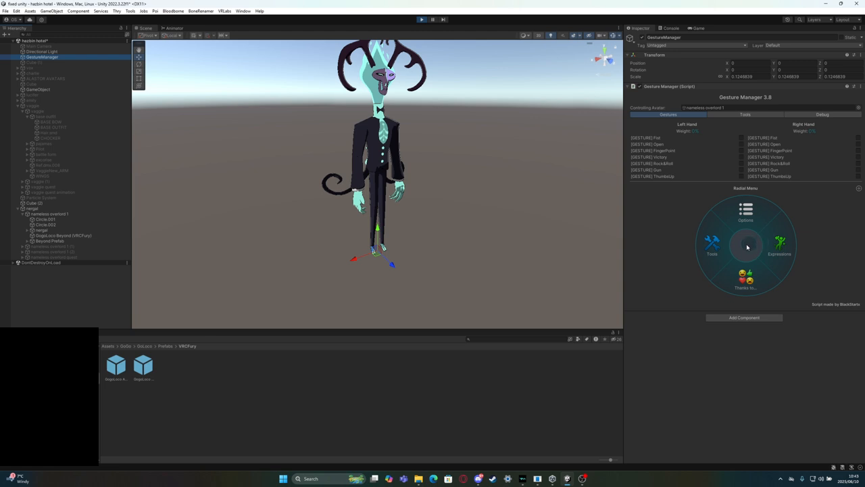
# Test GoGo Loco sitting poses from the expressions radial menu, and exit play mode
pyautogui.click(781, 246)
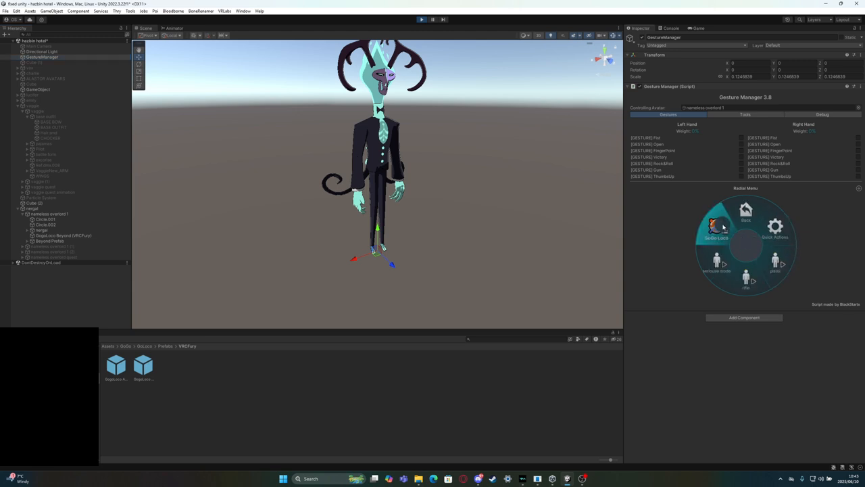
pyautogui.click(718, 236)
pyautogui.click(772, 267)
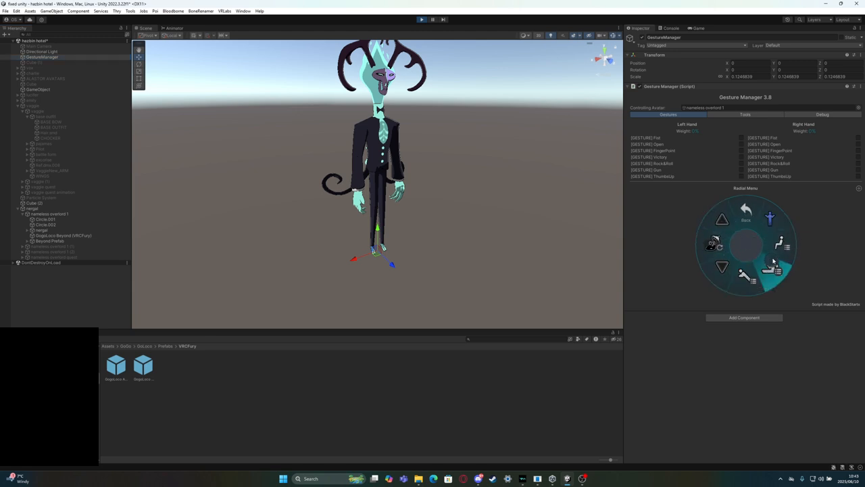
pyautogui.click(776, 251)
pyautogui.click(759, 277)
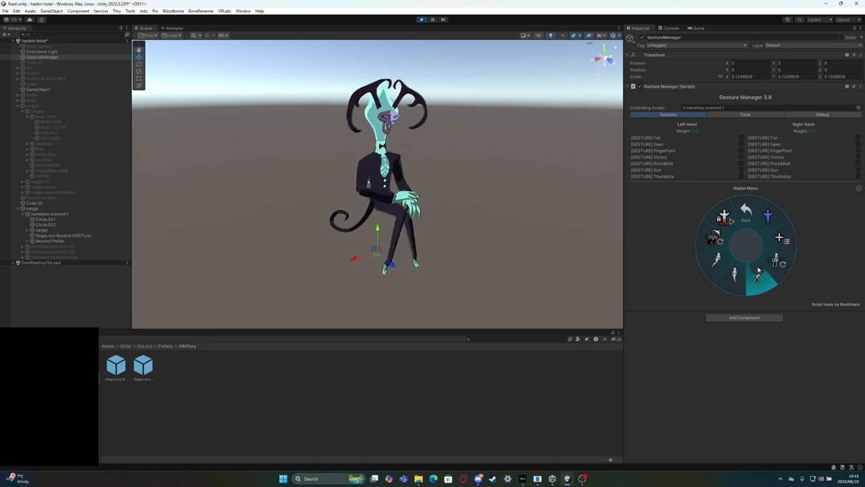
pyautogui.click(720, 264)
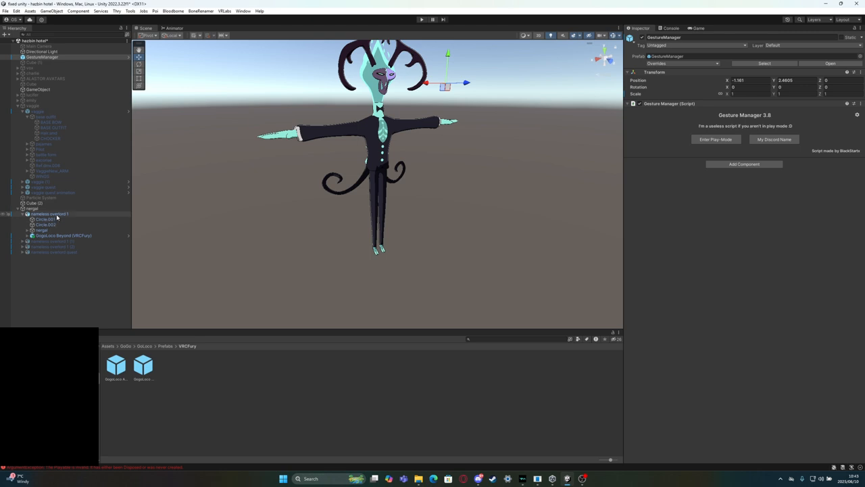
# Add an animator layer named "getstur right" after the matching parameter, and raise its layer weight to full
pyautogui.click(173, 29)
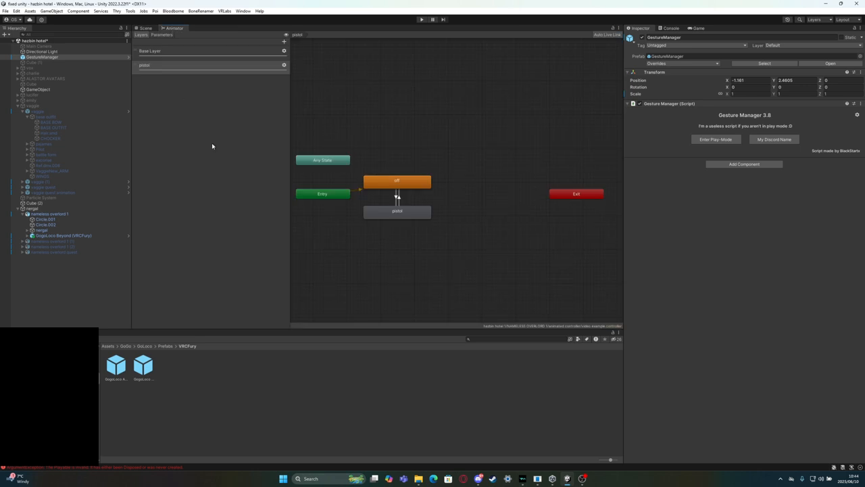
pyautogui.click(283, 41)
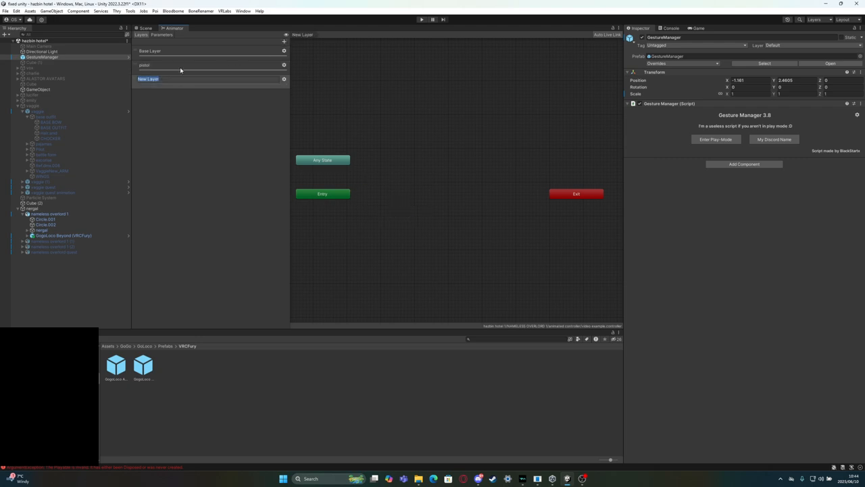
pyautogui.click(163, 36)
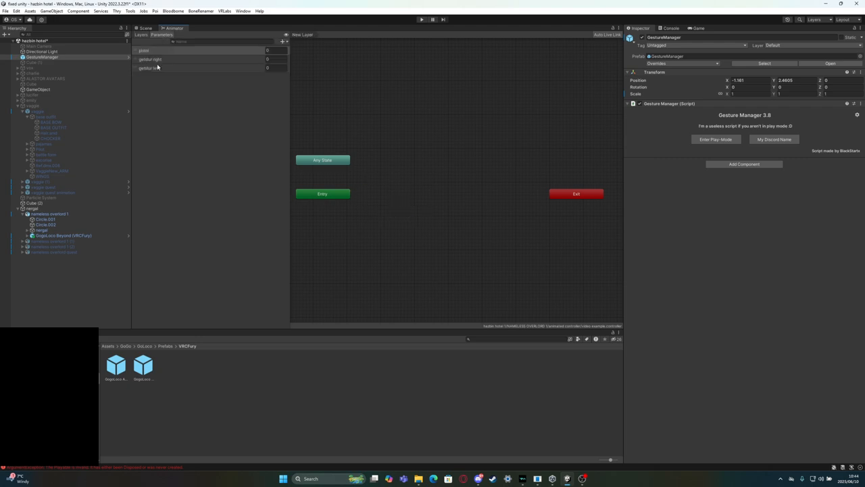
pyautogui.doubleClick(159, 60)
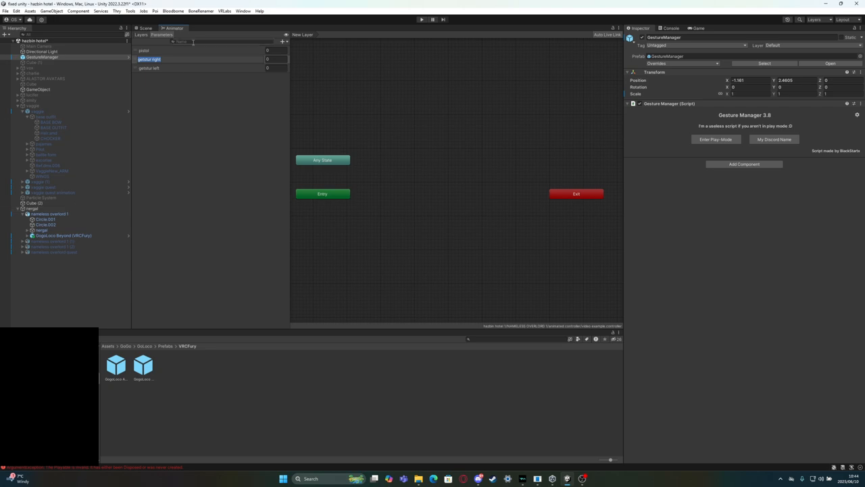
pyautogui.click(143, 35)
pyautogui.doubleClick(191, 81)
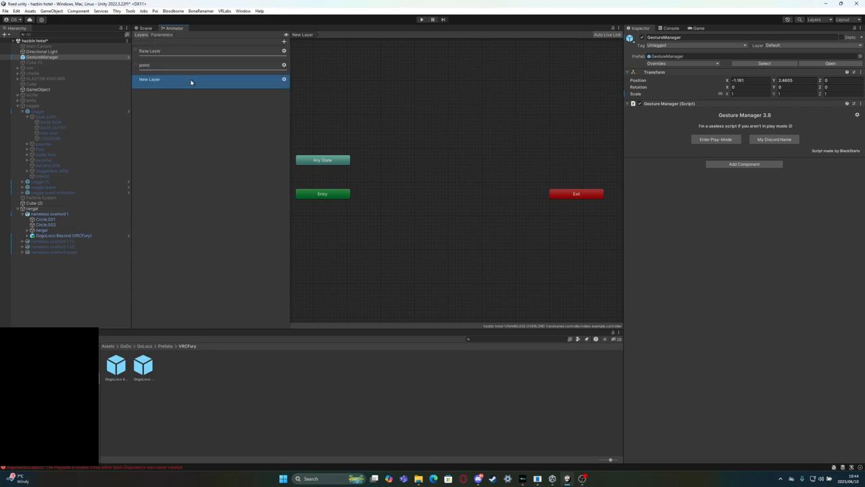
pyautogui.write('getstur right')
pyautogui.press('Return')
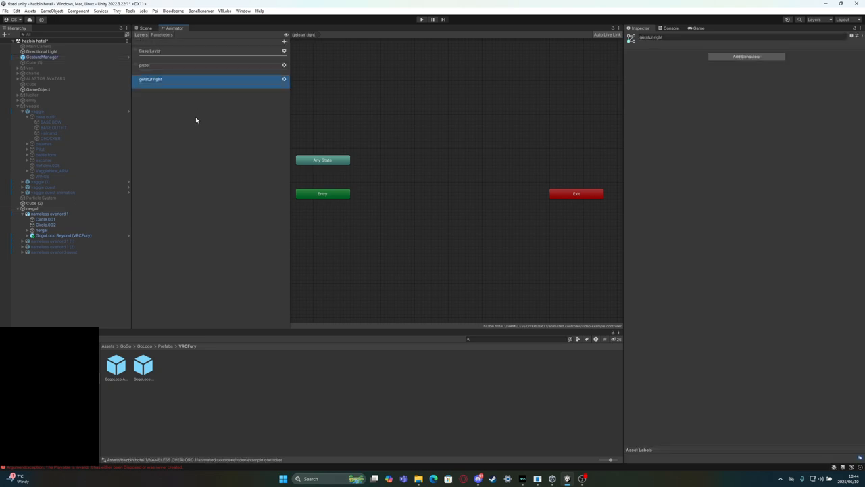
pyautogui.click(284, 80)
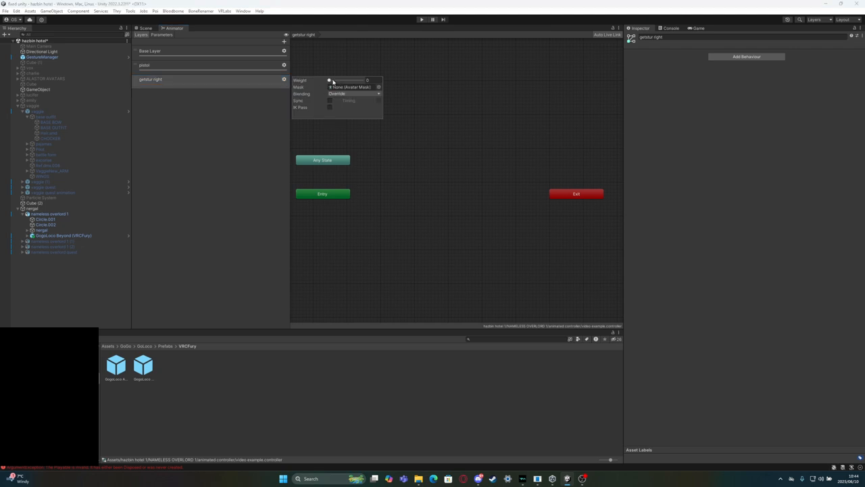
pyautogui.click(187, 206)
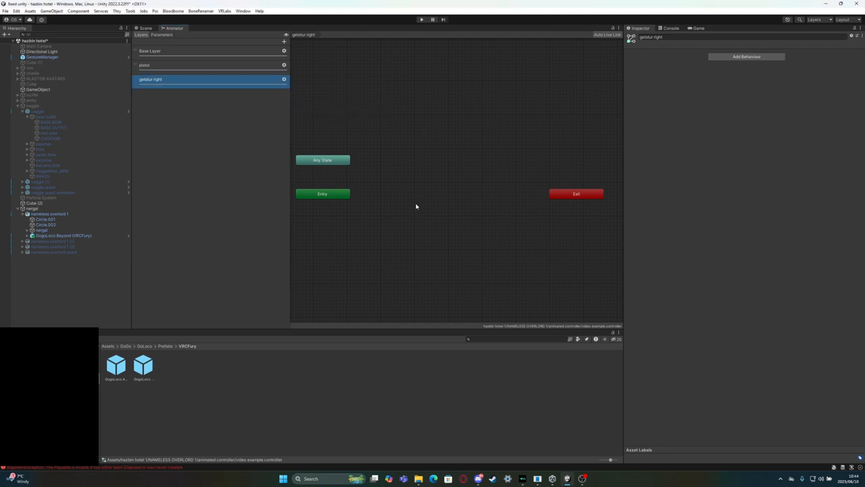
# Create an empty default state named "off" beside Entry in the getstur right layer
pyautogui.rightClick(393, 164)
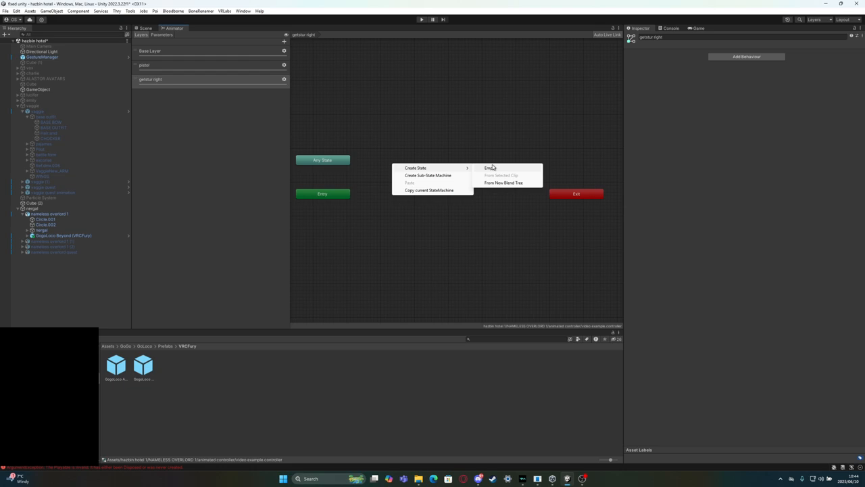
pyautogui.click(492, 168)
pyautogui.moveTo(436, 171); pyautogui.dragTo(399, 188)
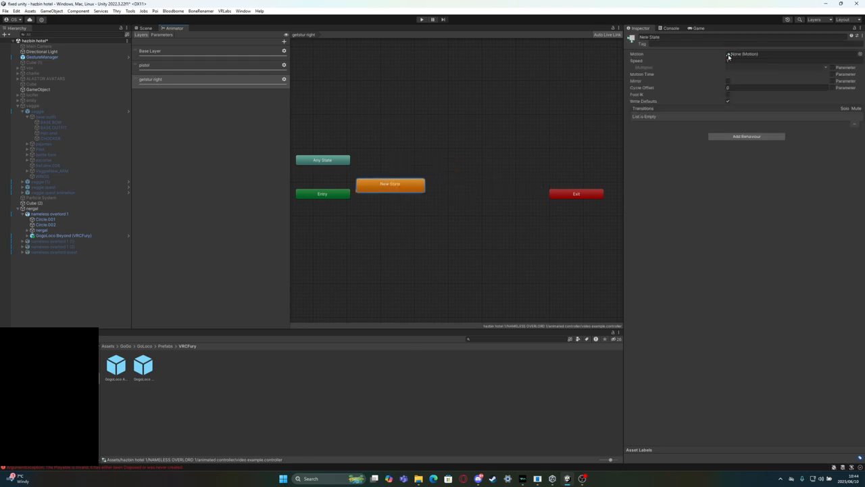
pyautogui.click(675, 37)
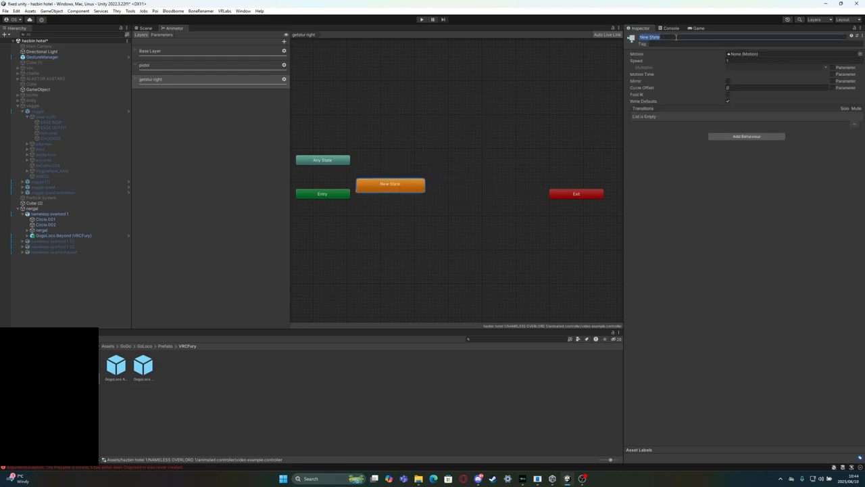
pyautogui.write('d')
pyautogui.click(448, 213)
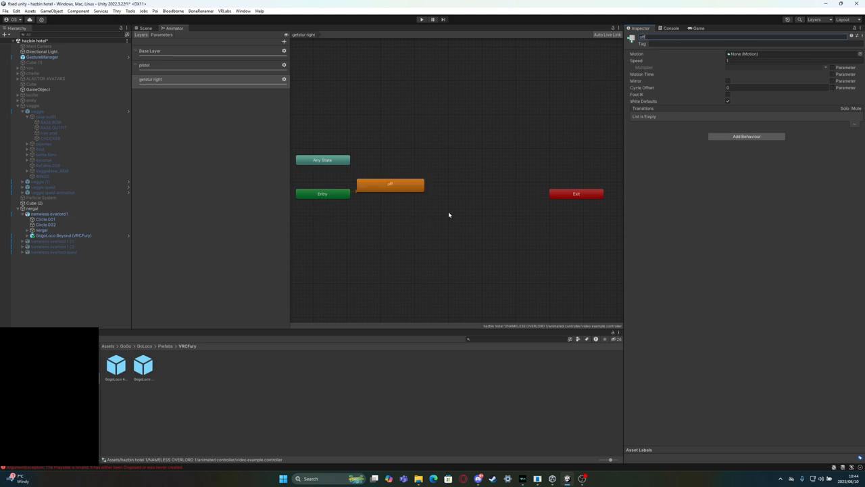
pyautogui.scroll(7, 414, 215)
pyautogui.moveTo(384, 202); pyautogui.dragTo(451, 201, button='middle')
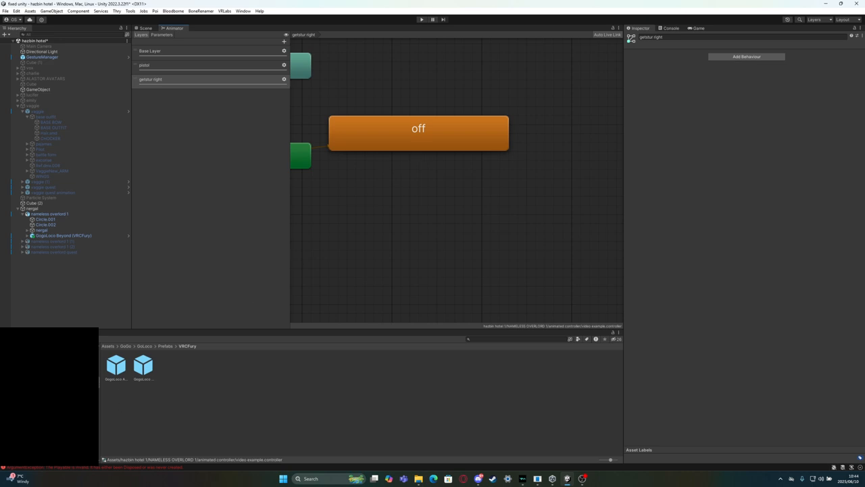
# Locate the animation folder through the pistol state's motion clip, and add the fire bullet clip as a state below off in the getstur right layer
pyautogui.click(182, 65)
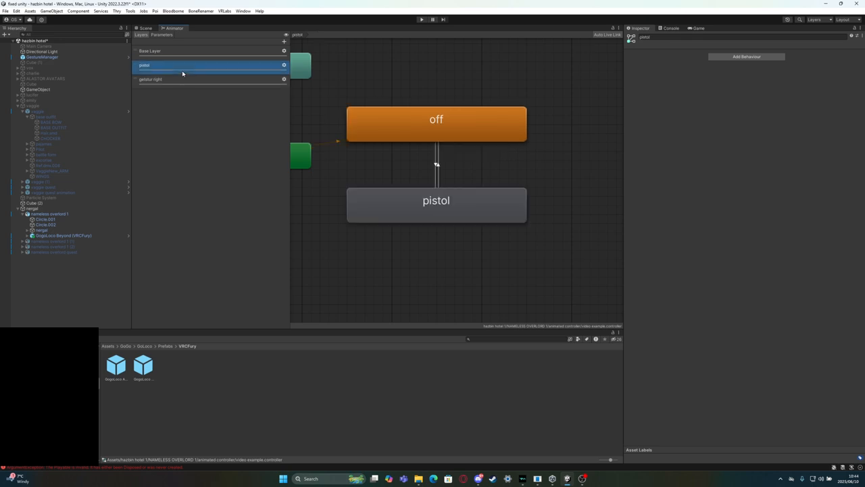
pyautogui.click(489, 216)
pyautogui.click(765, 54)
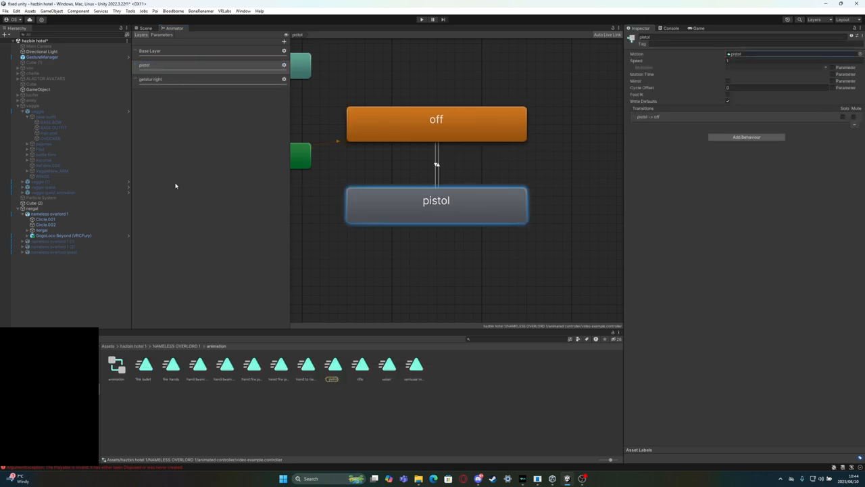
pyautogui.click(178, 81)
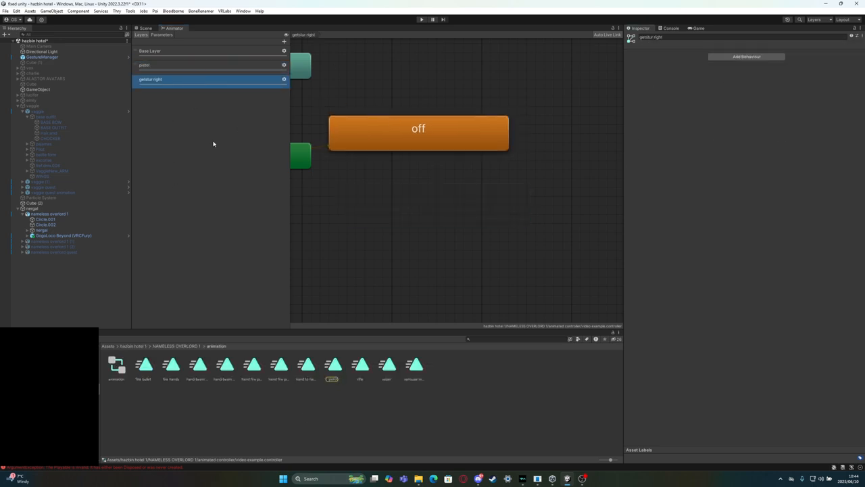
pyautogui.click(161, 34)
pyautogui.click(142, 34)
pyautogui.moveTo(147, 371); pyautogui.dragTo(363, 199)
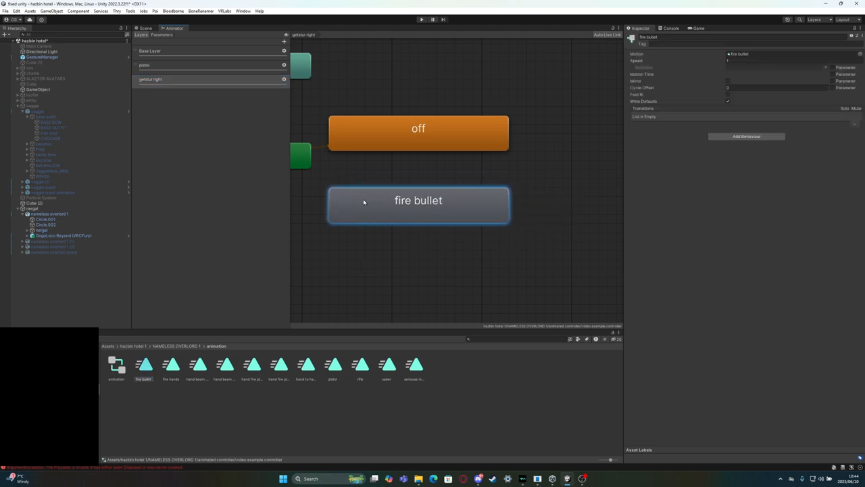
# Make transitions in both directions between the fire bullet and off states
pyautogui.rightClick(397, 207)
pyautogui.click(424, 211)
pyautogui.click(431, 135)
pyautogui.rightClick(431, 136)
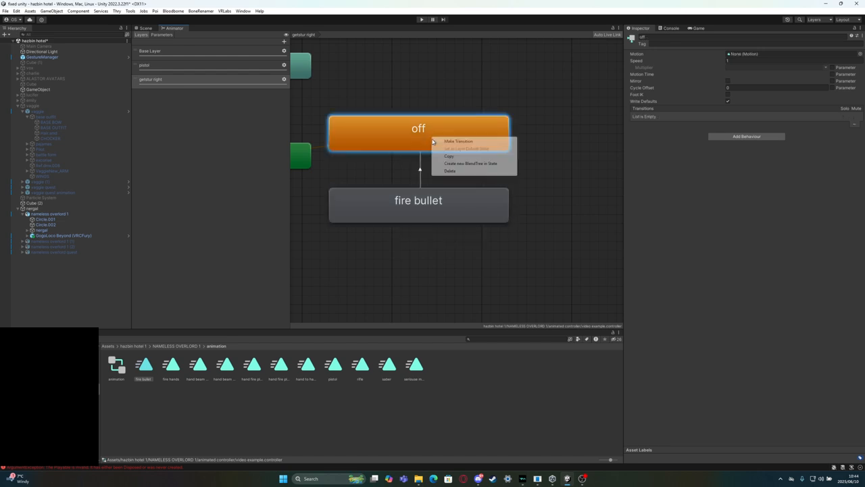
pyautogui.click(458, 140)
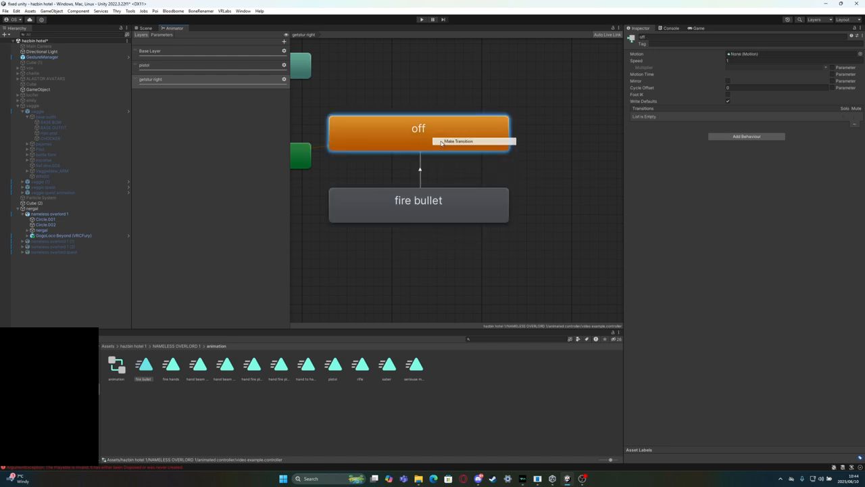
pyautogui.click(413, 194)
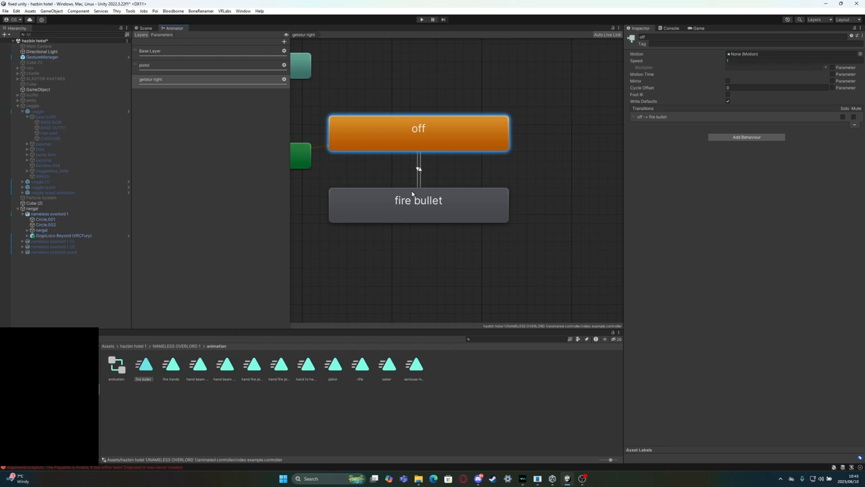
# Set the off to fire bullet transition's duration to 0.11 s and turn off its exit time
pyautogui.click(419, 169)
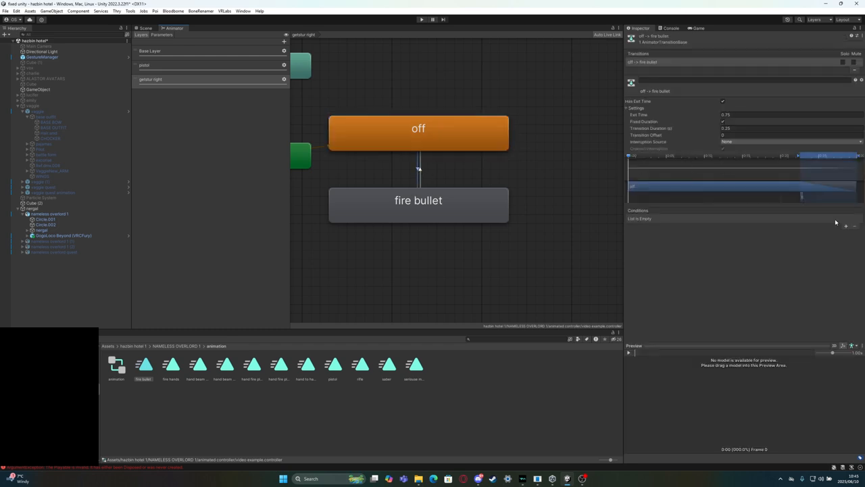
pyautogui.click(730, 127)
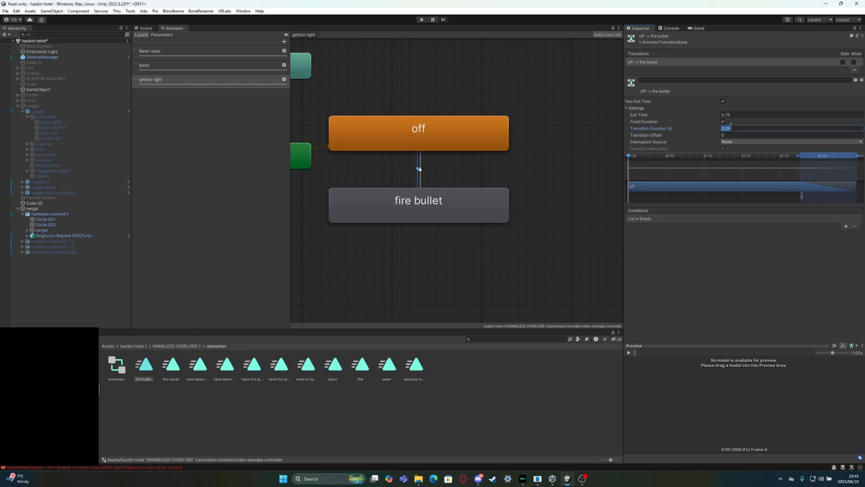
pyautogui.write('0.15')
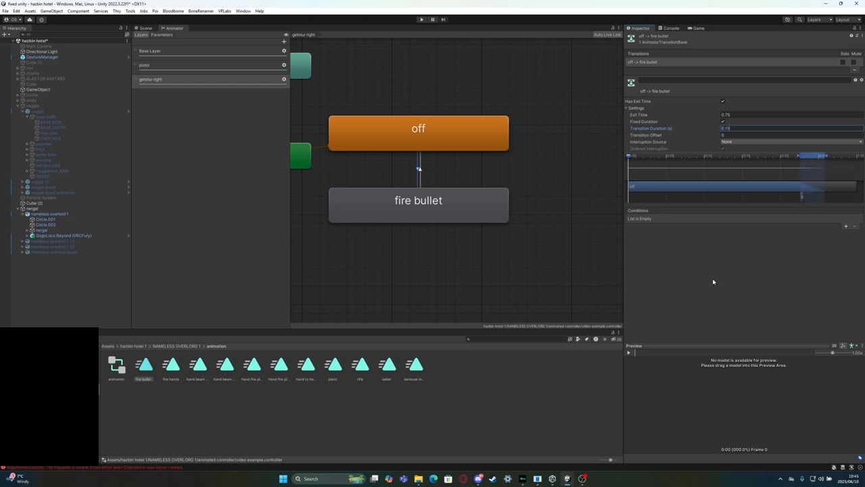
pyautogui.click(729, 114)
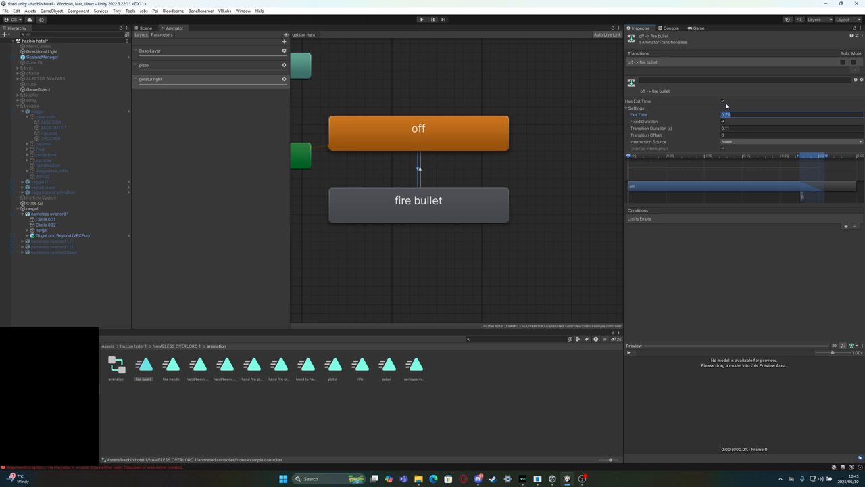
pyautogui.click(724, 101)
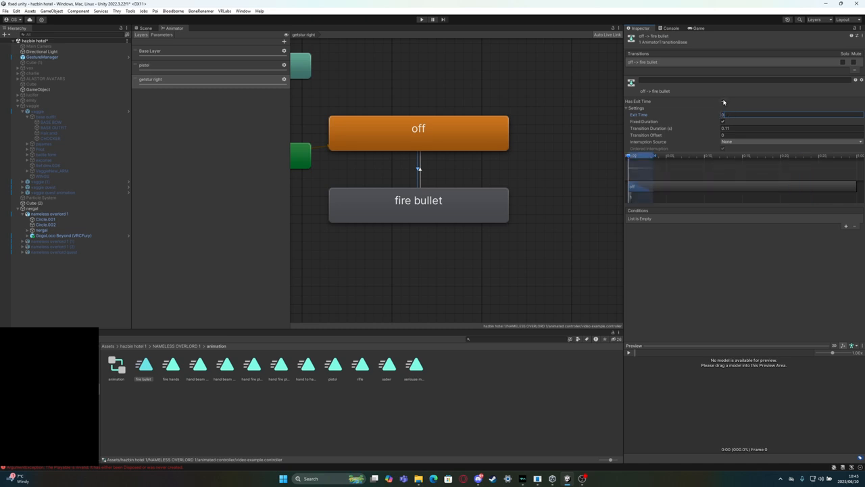
# Turn off the exit time on the fire bullet to off transition and set its duration to 0.11 s
pyautogui.click(420, 174)
pyautogui.click(723, 102)
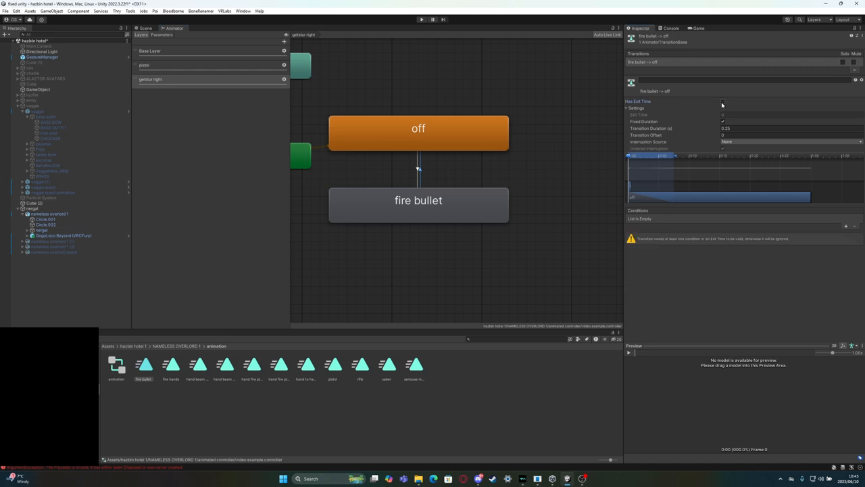
pyautogui.click(730, 128)
pyautogui.write('0')
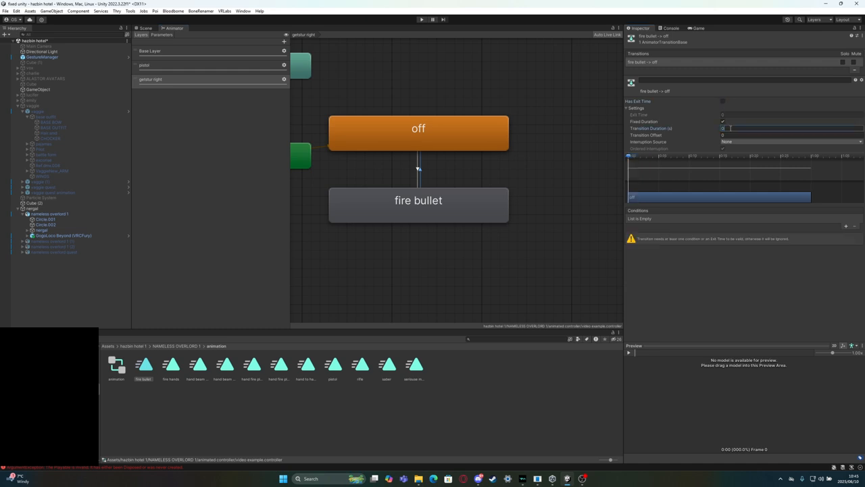
pyautogui.write('.11')
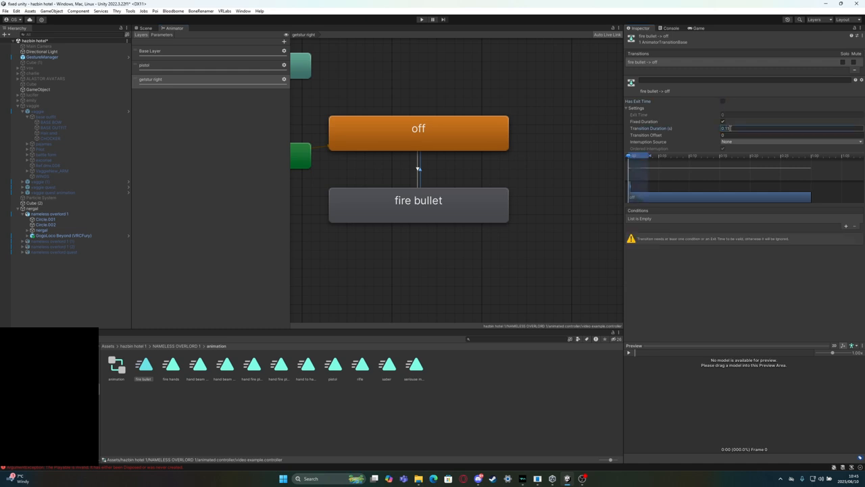
pyautogui.click(708, 255)
# Add a condition to the off to fire bullet transition using getstur right with the Equals comparison
pyautogui.click(419, 167)
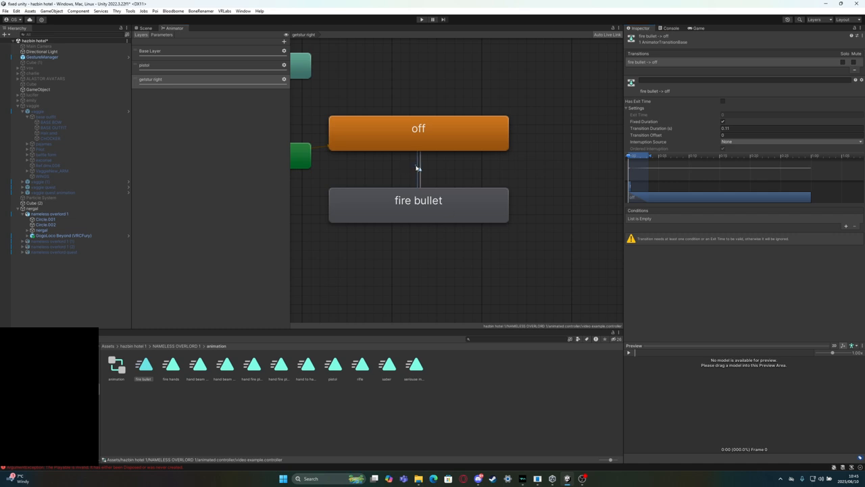
pyautogui.click(844, 227)
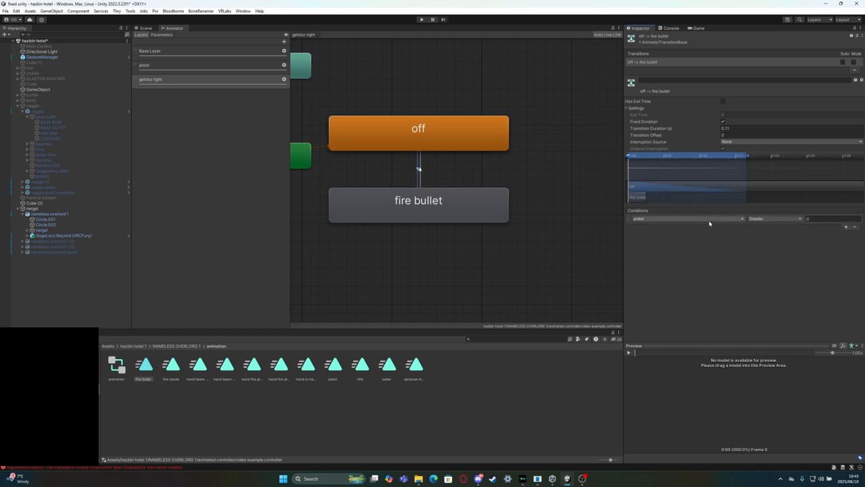
pyautogui.click(708, 219)
pyautogui.click(650, 246)
pyautogui.click(768, 220)
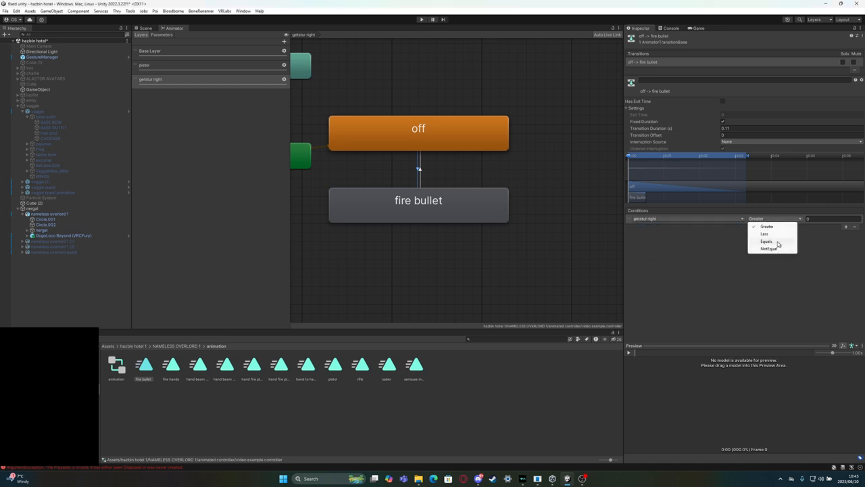
pyautogui.click(768, 241)
# Add a condition to the fire bullet to off transition using getstur right with the NotEqual comparison
pyautogui.click(420, 171)
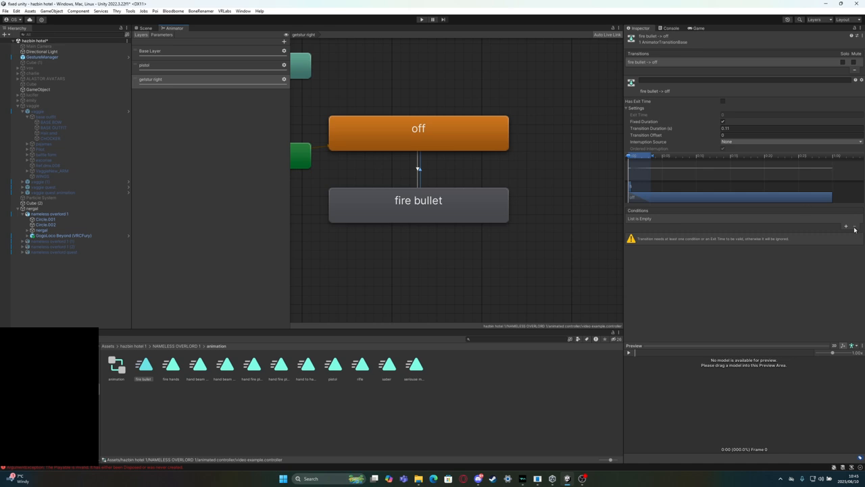
pyautogui.click(845, 227)
pyautogui.click(690, 220)
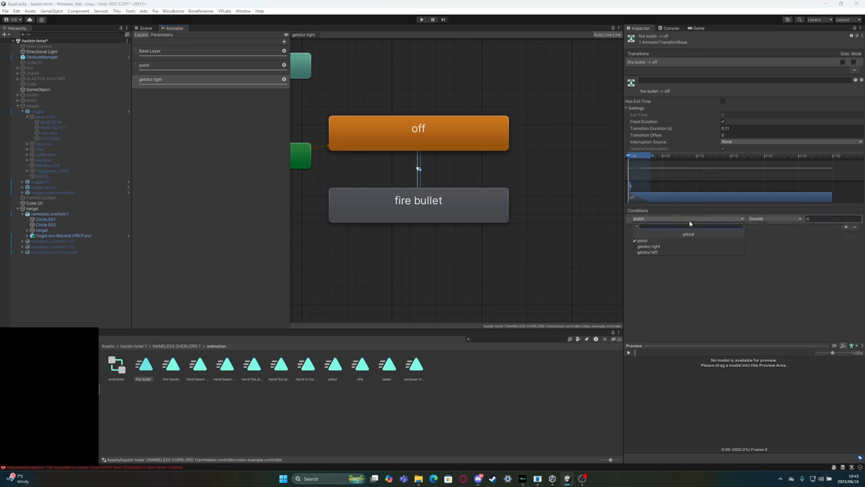
pyautogui.click(675, 252)
pyautogui.click(774, 218)
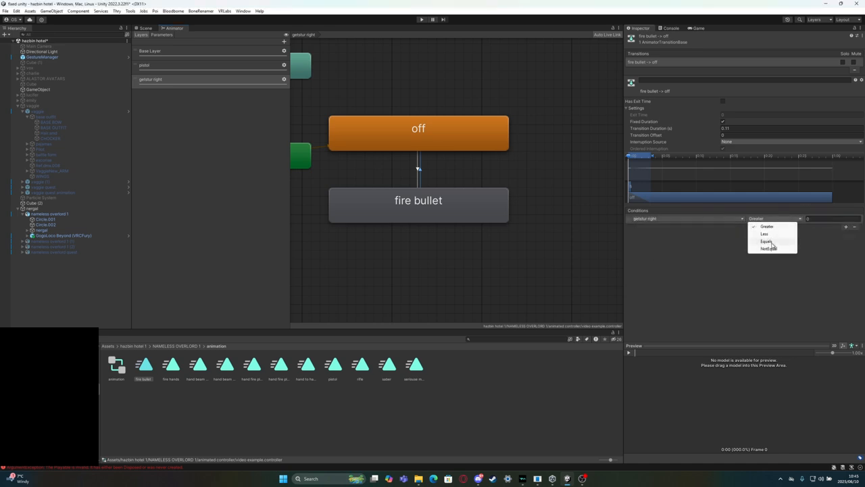
pyautogui.click(769, 248)
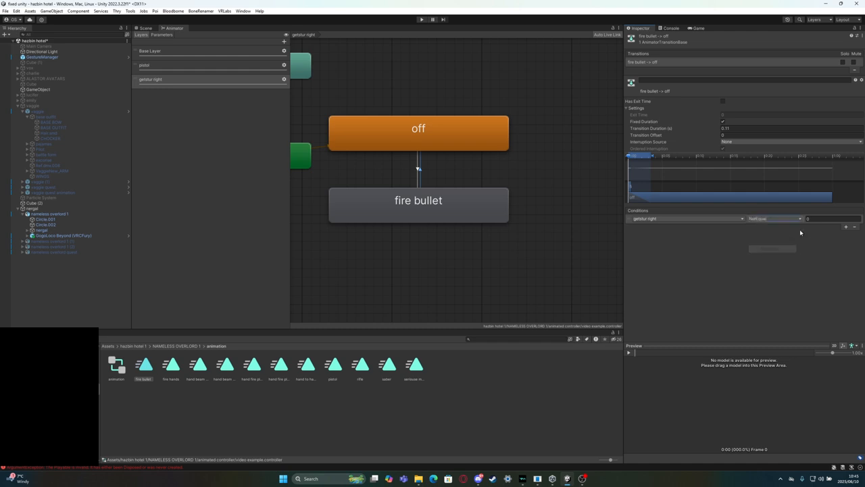
pyautogui.click(813, 219)
# Locate the GoGo Loco controllers through the GogoLoco Beyond prefab's FX controller file and open the GoLocoGestureWD controller
pyautogui.click(38, 236)
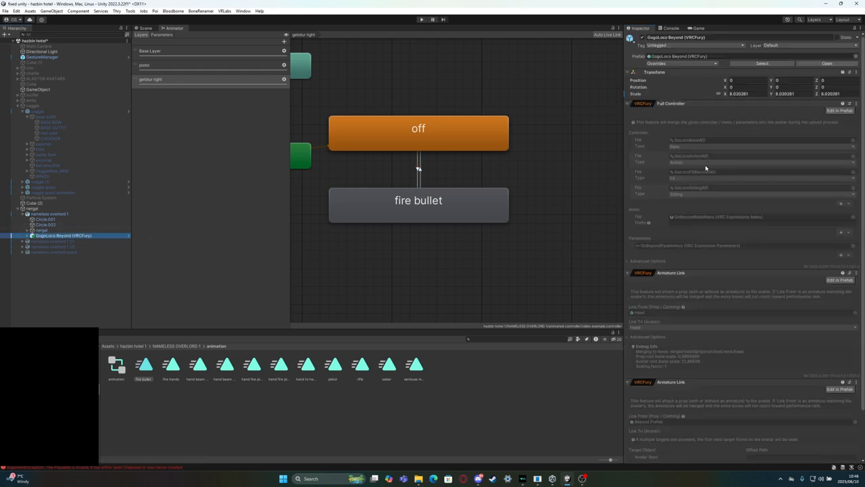
pyautogui.click(703, 173)
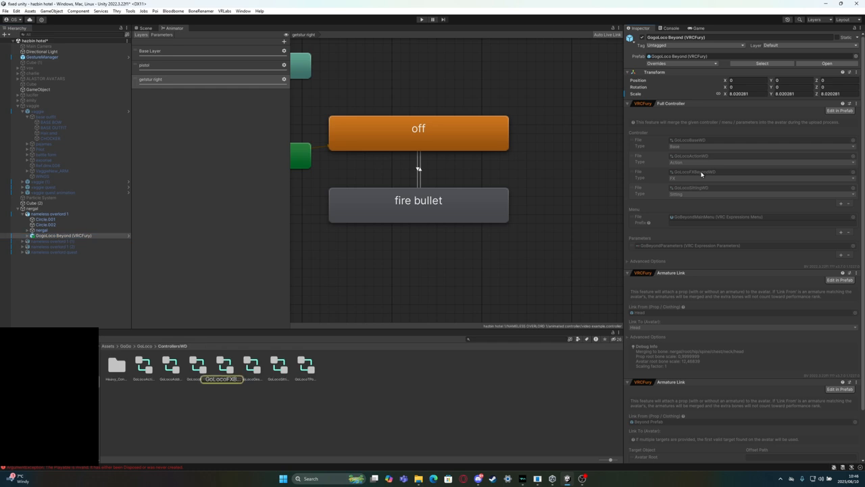
pyautogui.click(206, 368)
pyautogui.click(170, 368)
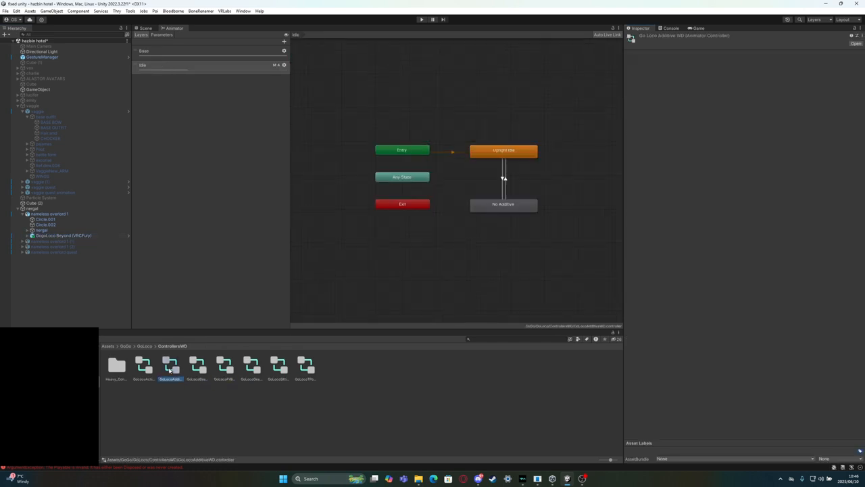
pyautogui.click(251, 368)
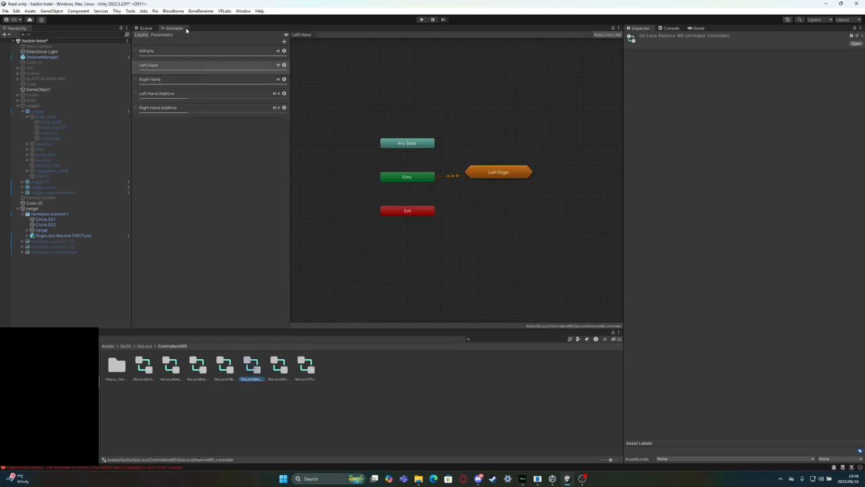
# Open the Right Finger sub-state machine in the Right Hand layer to view its gesture states
pyautogui.click(181, 64)
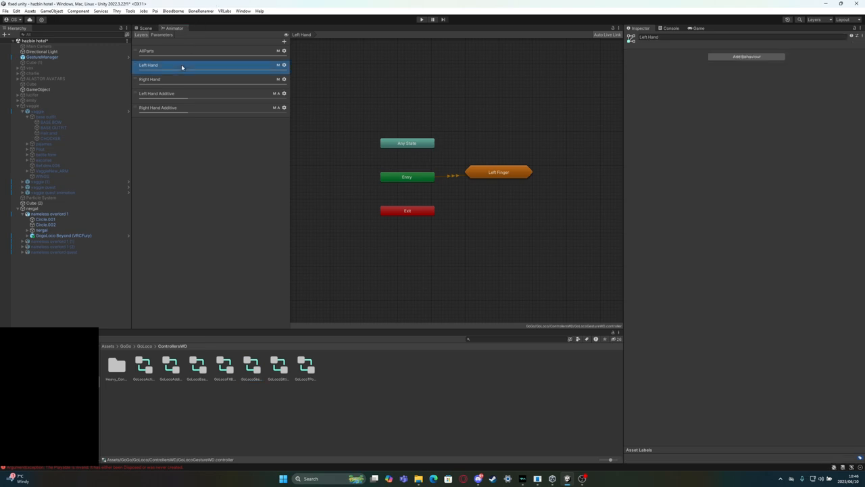
pyautogui.click(155, 95)
pyautogui.click(177, 65)
pyautogui.click(177, 65)
pyautogui.click(176, 74)
pyautogui.click(175, 80)
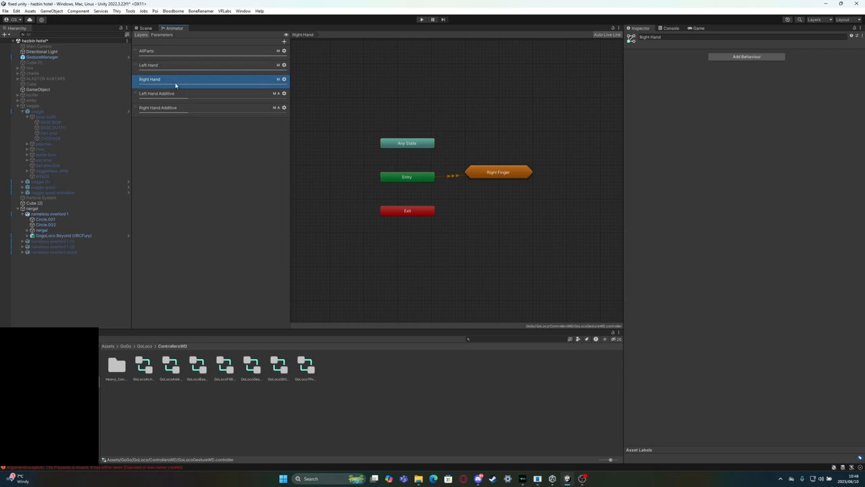
pyautogui.click(504, 174)
pyautogui.doubleClick(505, 174)
pyautogui.scroll(4, 396, 174)
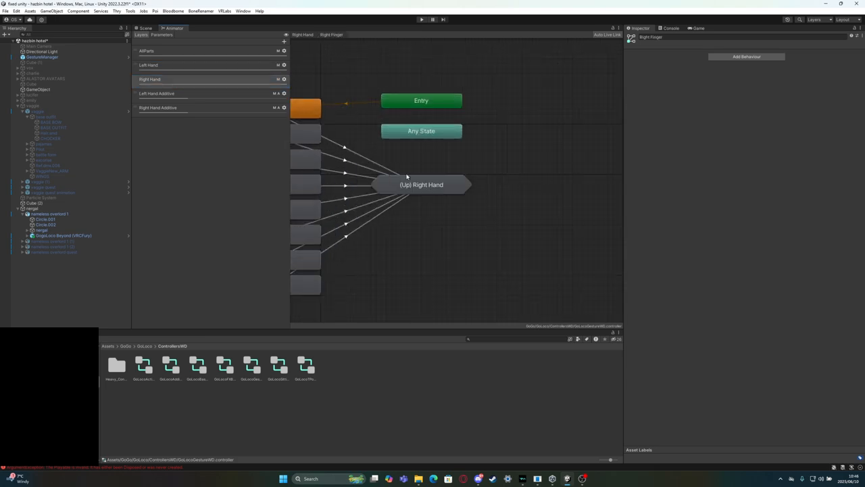
pyautogui.moveTo(396, 174); pyautogui.dragTo(534, 162, button='middle')
pyautogui.scroll(1, 534, 163)
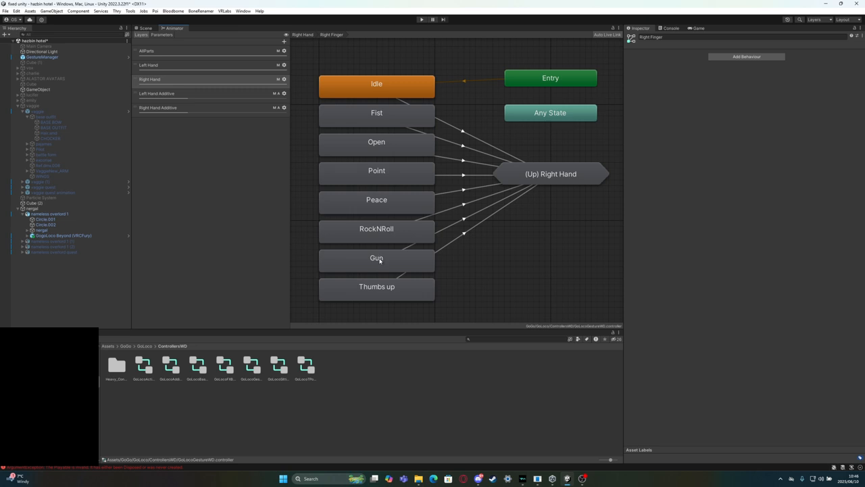
# Examine the GestureRight condition values on the transitions from Idle, Fist, Thumbs up and Point
pyautogui.click(463, 130)
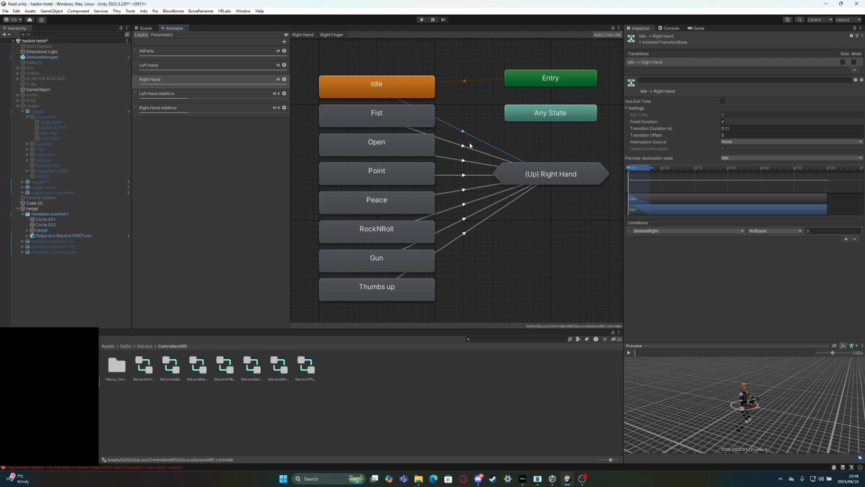
pyautogui.click(465, 145)
pyautogui.click(372, 289)
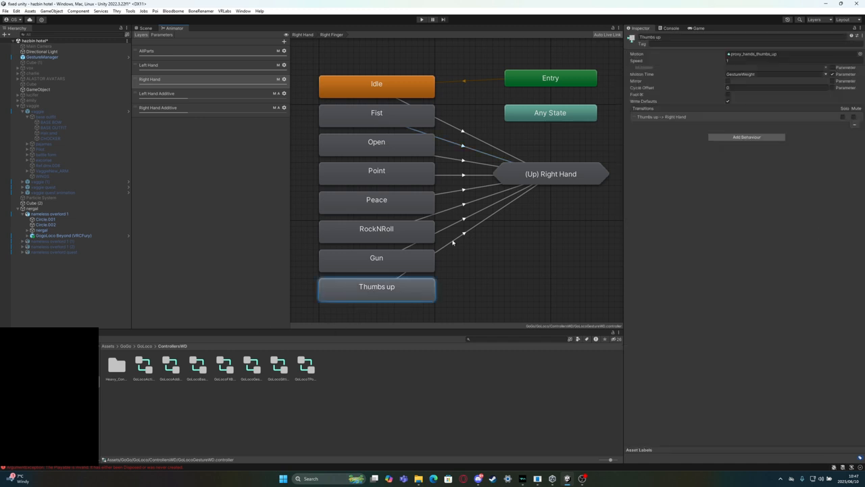
pyautogui.click(454, 241)
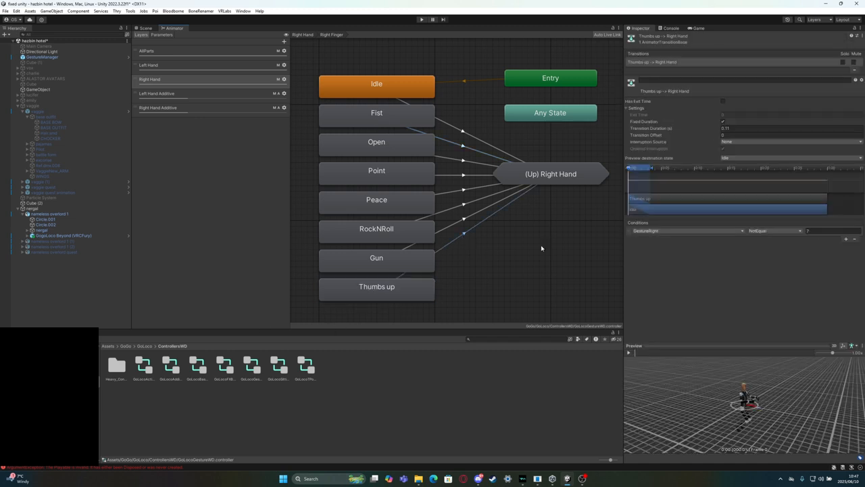
pyautogui.click(422, 173)
pyautogui.click(470, 175)
# Reopen the avatar's video example FX controller and set the getstur right condition value to 1 on both off and fire bullet transitions
pyautogui.click(60, 215)
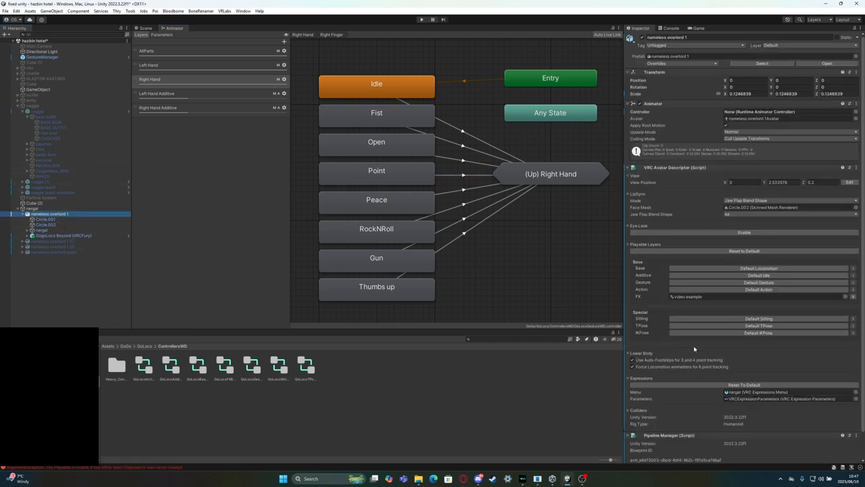
pyautogui.click(690, 296)
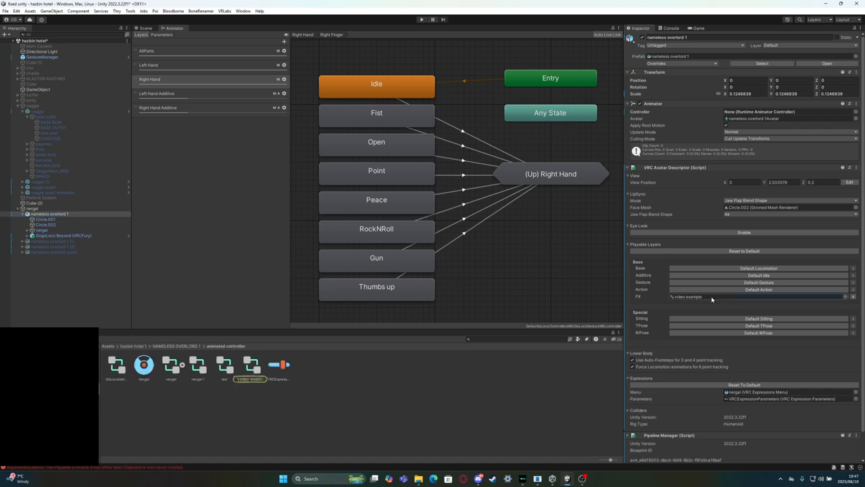
pyautogui.click(251, 365)
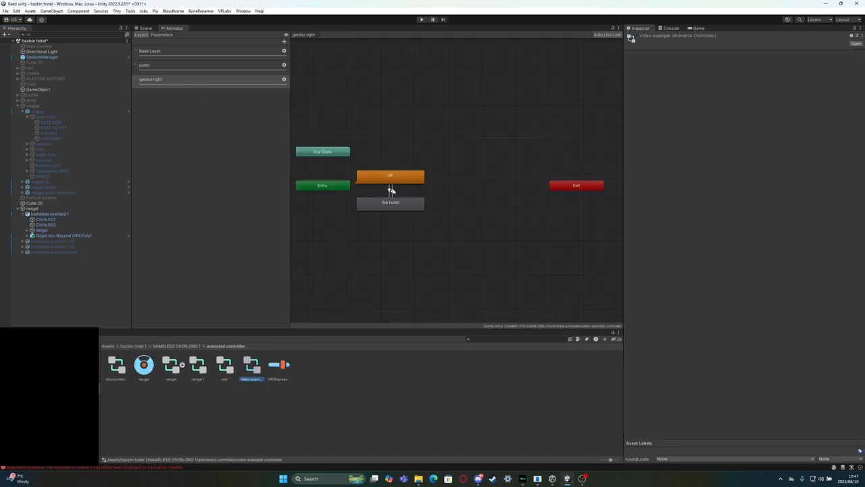
pyautogui.click(390, 190)
pyautogui.click(832, 218)
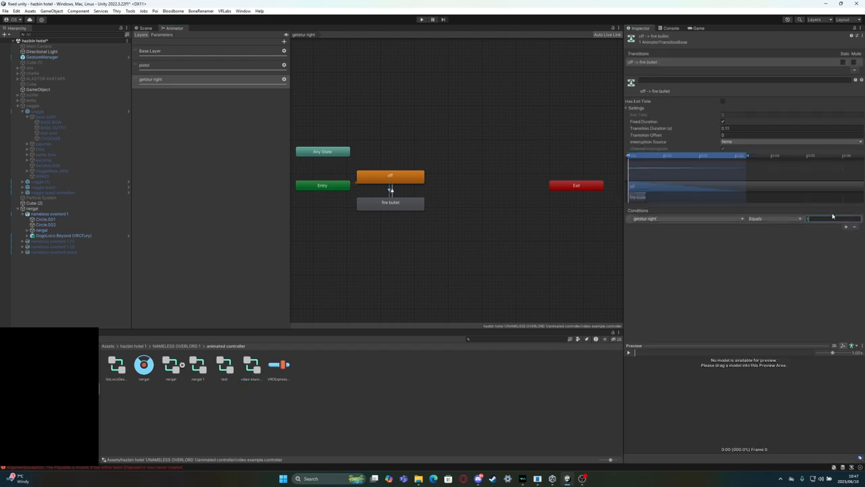
pyautogui.click(391, 192)
pyautogui.click(821, 218)
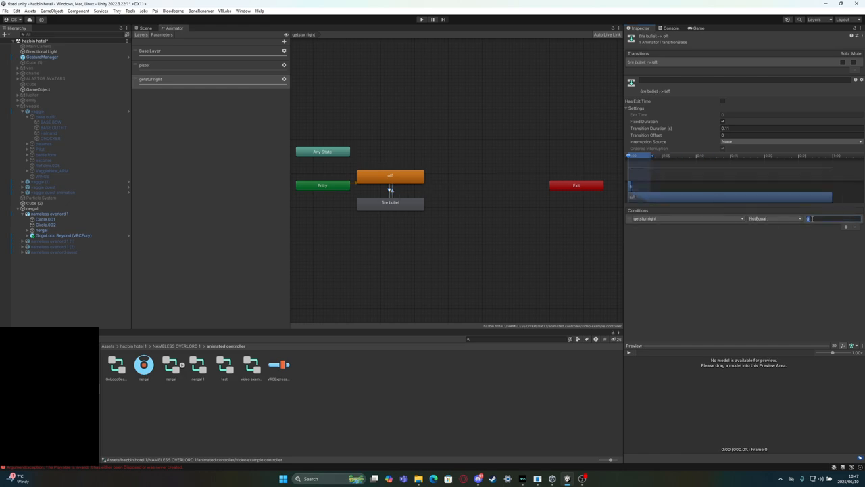
pyautogui.click(758, 283)
# Open the test controller in the Animator to view its layers, and return to the Scene view
pyautogui.click(152, 29)
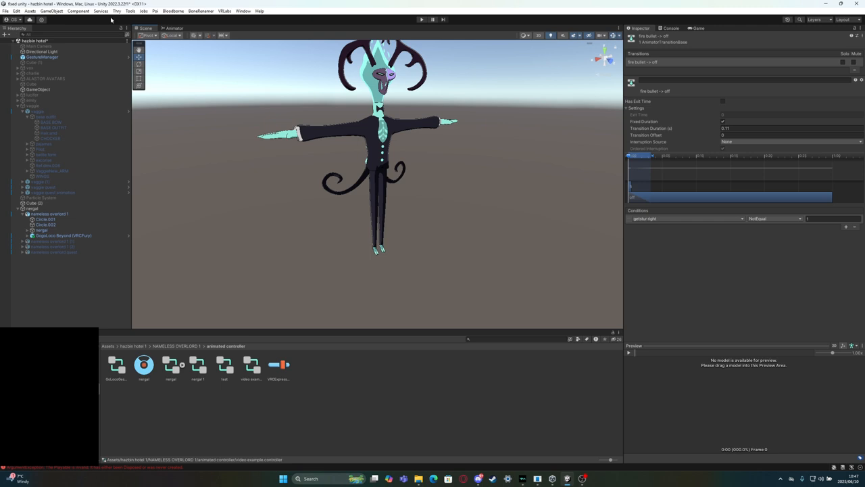
pyautogui.click(41, 57)
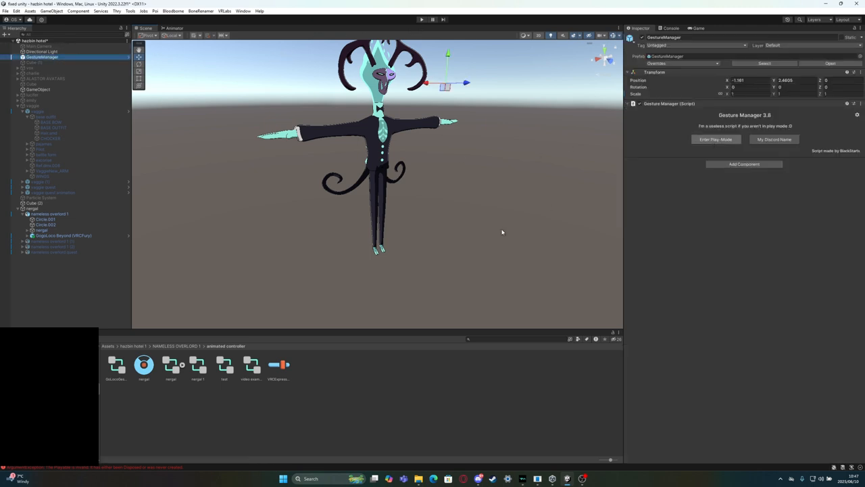
pyautogui.click(225, 365)
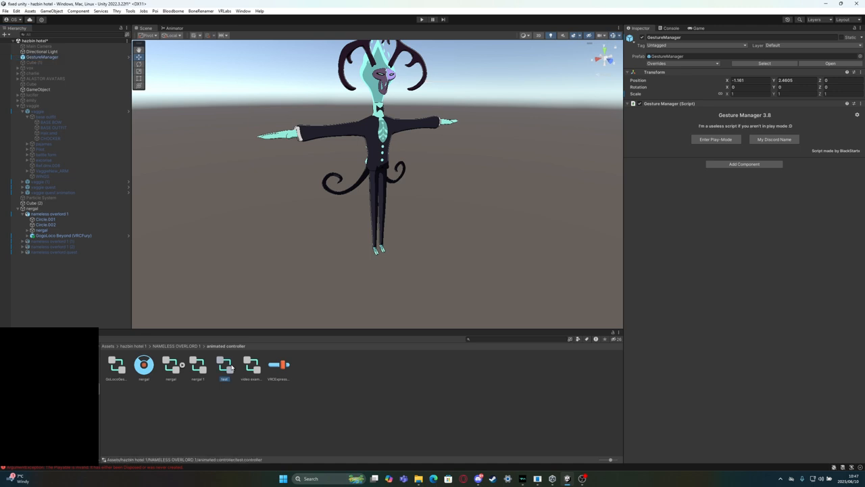
pyautogui.click(175, 28)
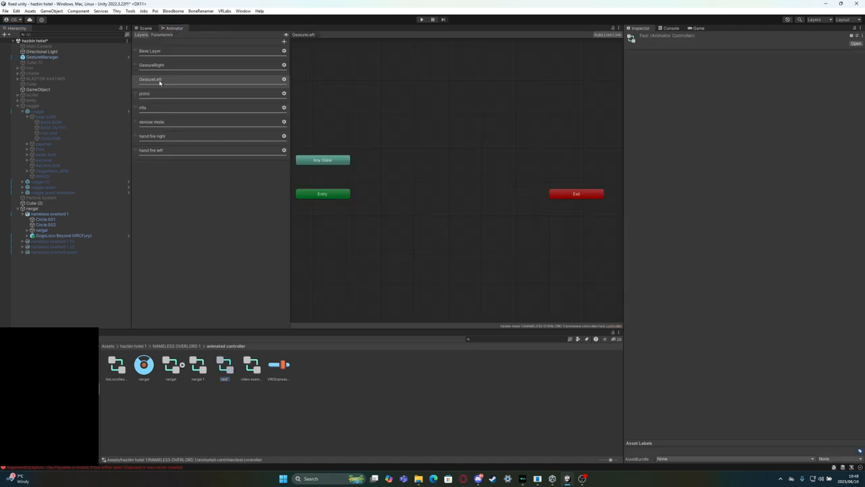
pyautogui.click(150, 30)
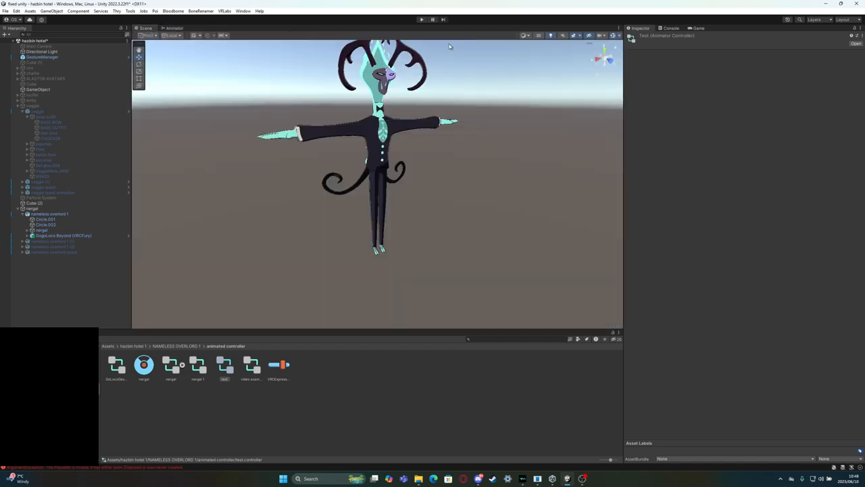
# Test the pistol toggle and the right-hand Fist gesture in play mode through the GestureManager, and exit play mode
pyautogui.click(421, 19)
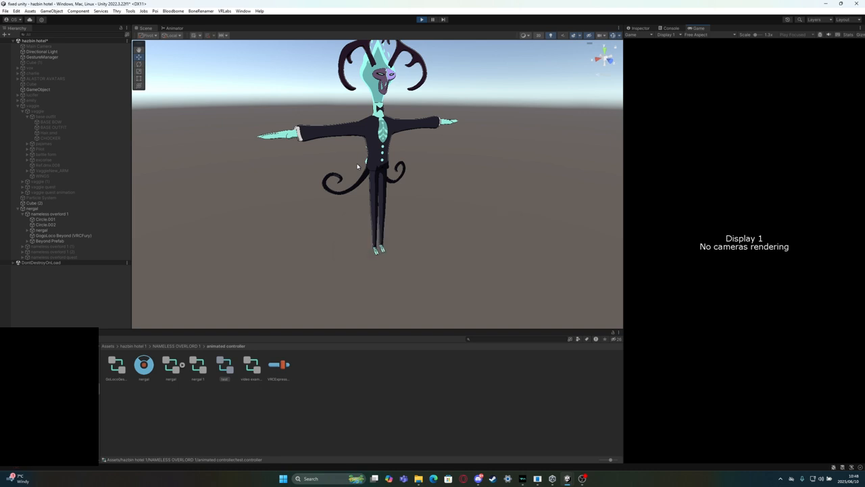
pyautogui.click(53, 58)
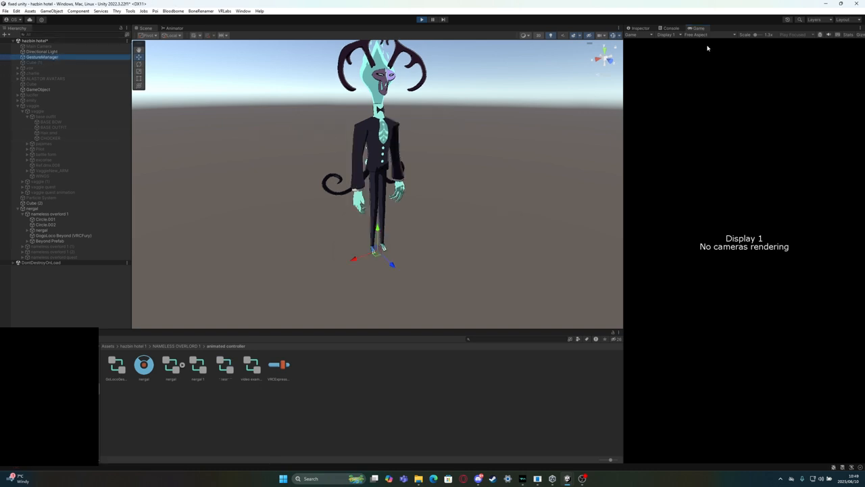
pyautogui.click(638, 29)
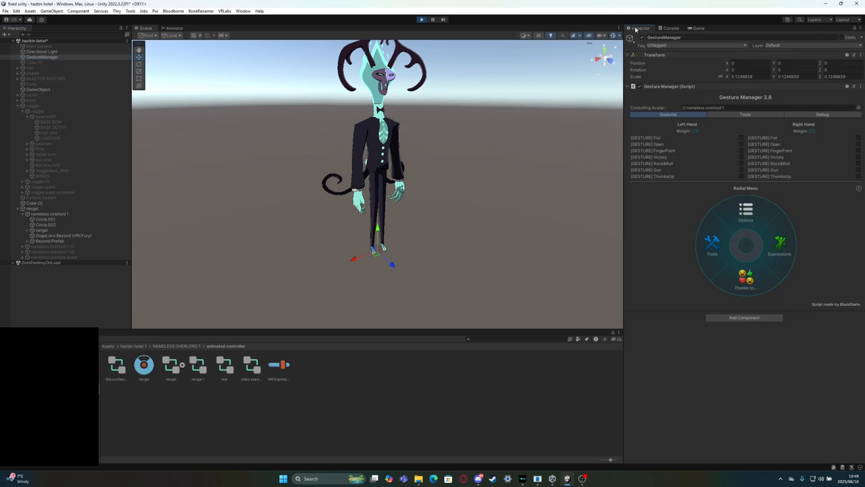
pyautogui.click(786, 251)
pyautogui.click(765, 261)
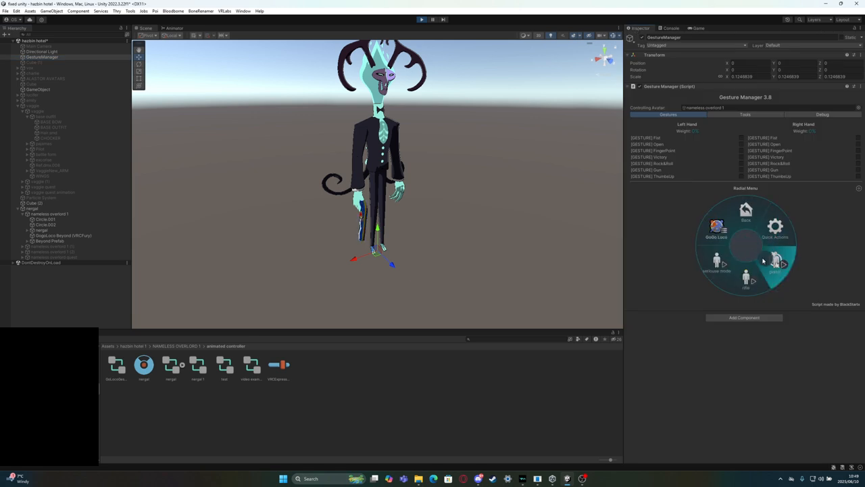
pyautogui.click(858, 138)
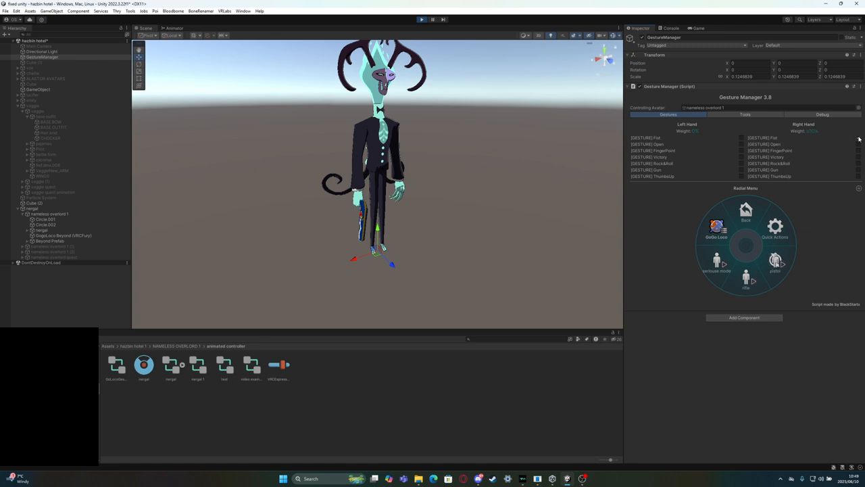
pyautogui.click(858, 138)
pyautogui.click(420, 19)
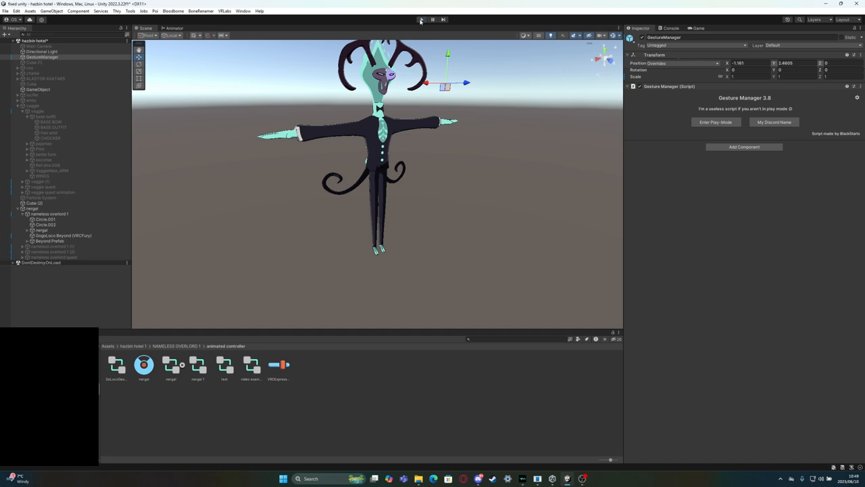
# Rename the getstur right layer in the video example controller to GestureRight, matching the layer name in the test controller
pyautogui.click(226, 378)
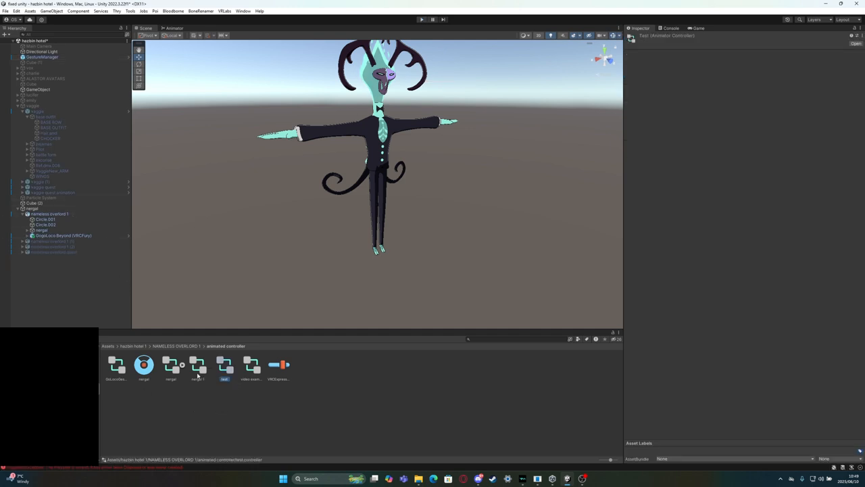
pyautogui.click(174, 28)
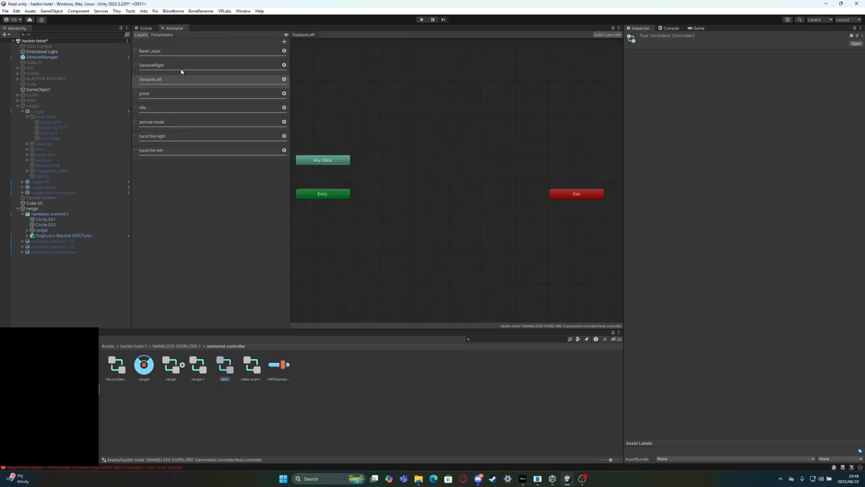
pyautogui.doubleClick(163, 66)
pyautogui.hotkey('ctrl', 'c')
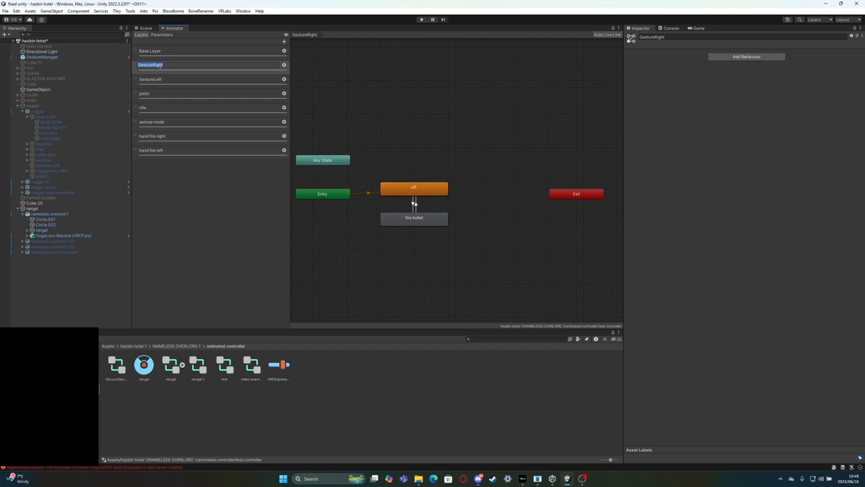
pyautogui.click(252, 368)
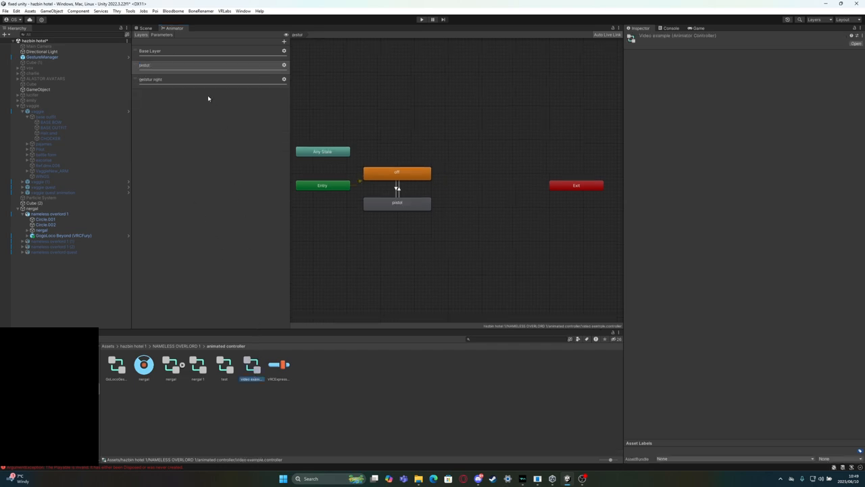
pyautogui.doubleClick(158, 80)
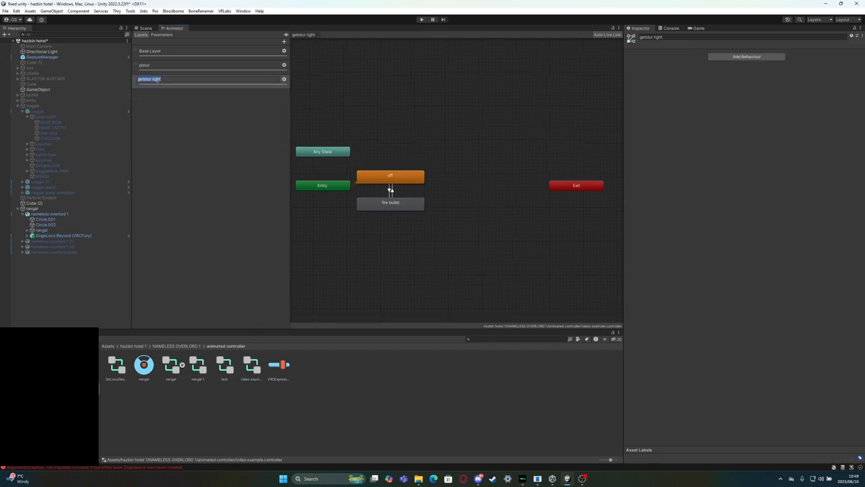
pyautogui.write('GestureRight')
pyautogui.press('Return')
# Rename the getstur right parameter in the video example controller to GestureRight
pyautogui.click(162, 35)
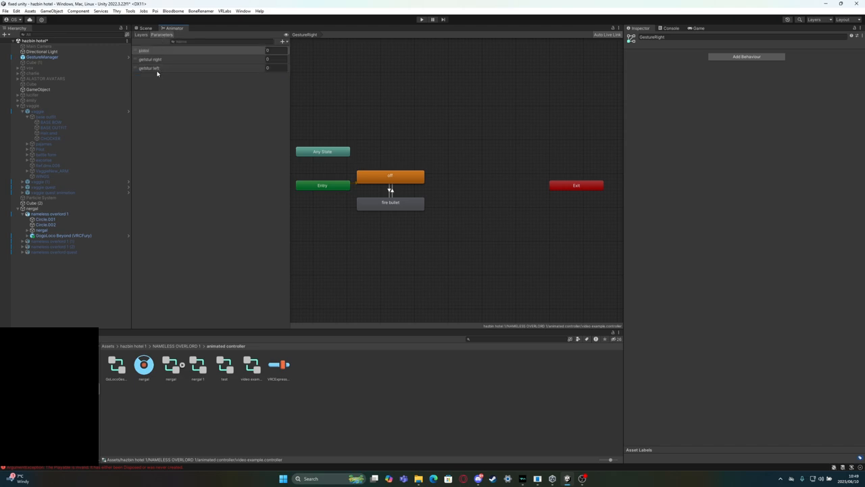
pyautogui.click(155, 68)
pyautogui.click(160, 60)
pyautogui.click(162, 59)
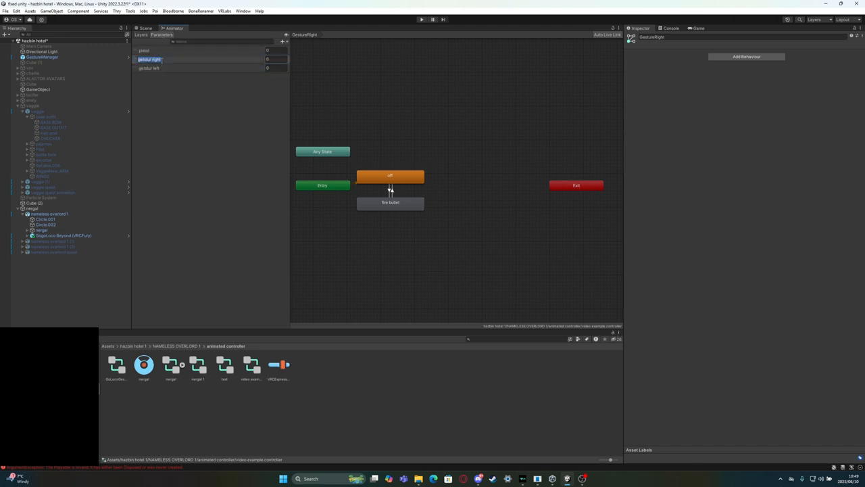
pyautogui.hotkey('ctrl', 'v')
pyautogui.press('Return')
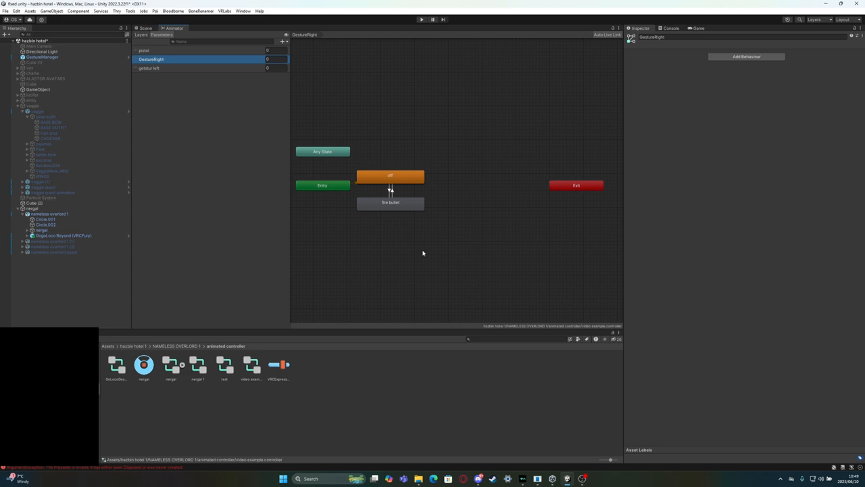
# Check the conditions on both transitions between off and fire bullet in the GestureRight layer
pyautogui.click(142, 34)
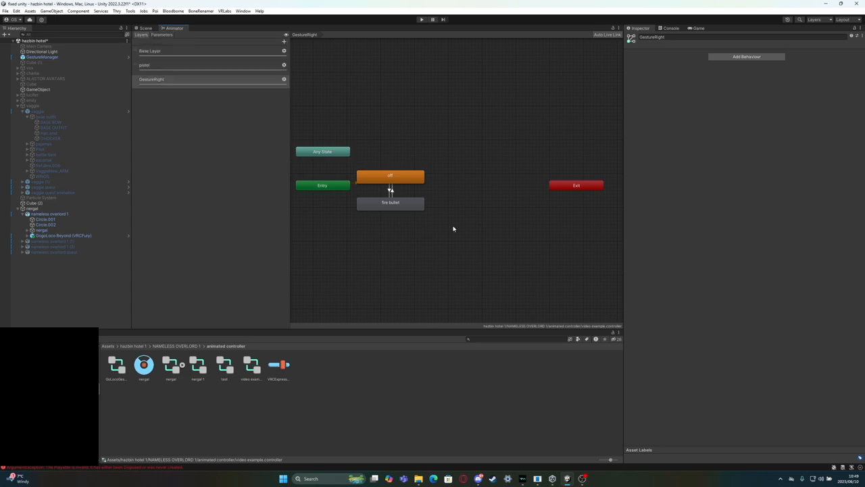
pyautogui.click(390, 189)
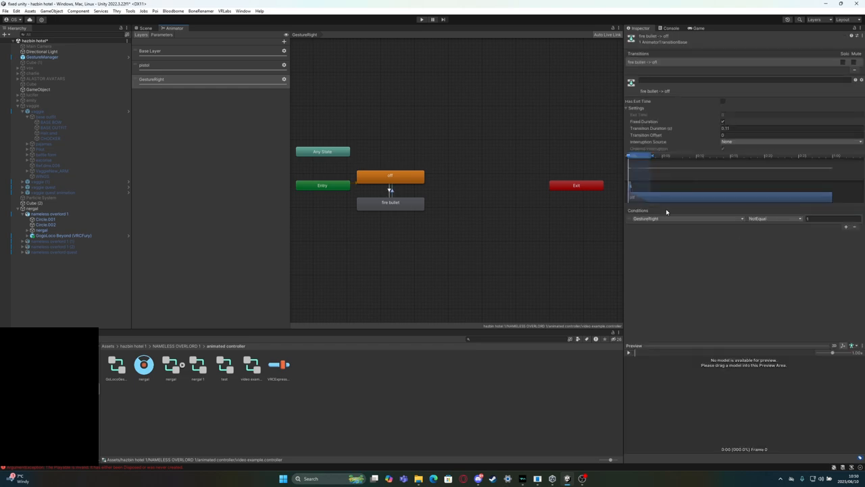
pyautogui.click(391, 189)
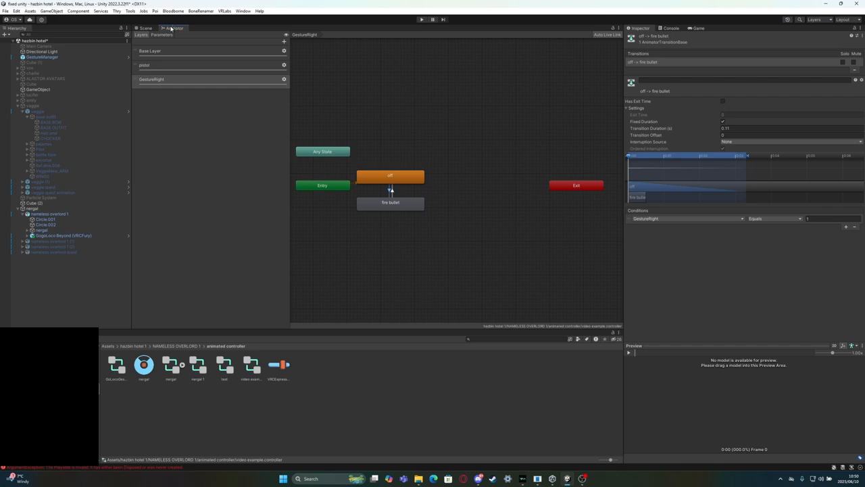
# Float the Animator window clear of the avatar and enter play mode with the GestureManager controls shown
pyautogui.moveTo(175, 28); pyautogui.dragTo(344, 204)
pyautogui.moveTo(356, 64); pyautogui.dragTo(384, 131)
pyautogui.click(423, 19)
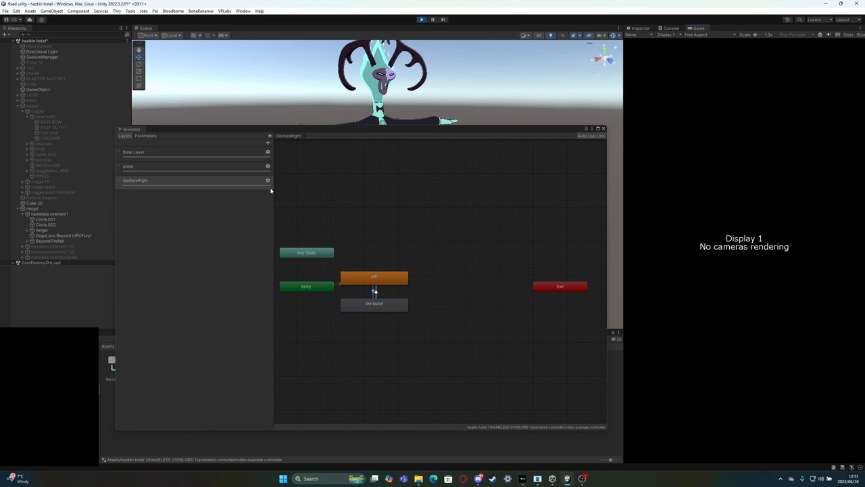
pyautogui.click(51, 57)
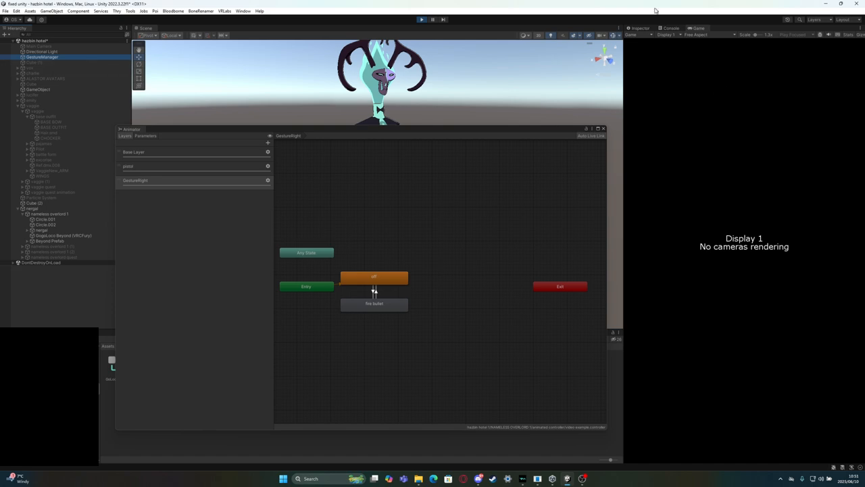
pyautogui.click(641, 28)
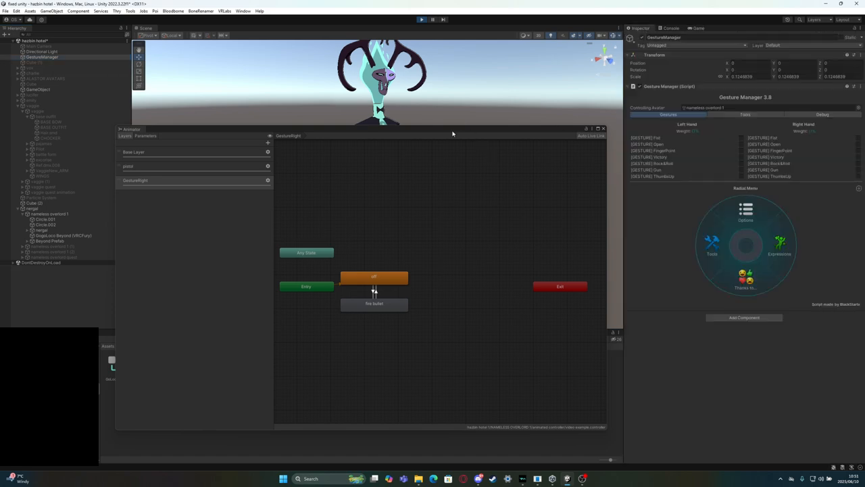
pyautogui.moveTo(452, 133); pyautogui.dragTo(83, 118)
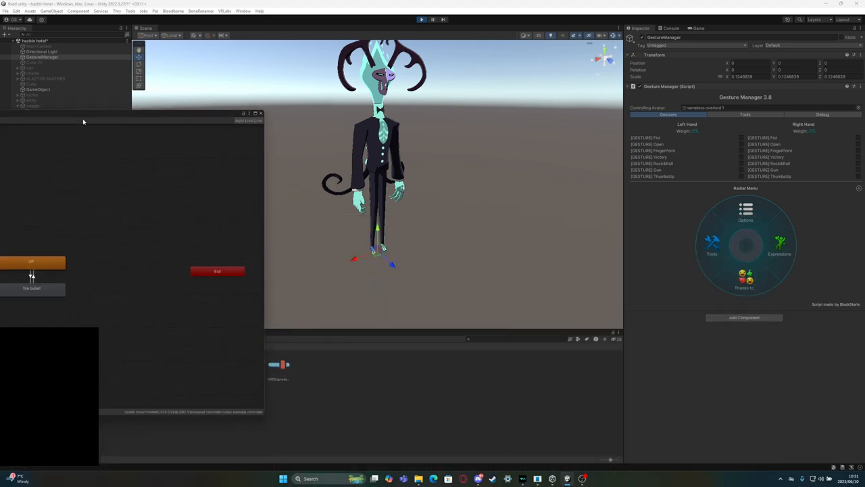
# Enable the pistol expression and toggle the right-hand Fist gesture on and off repeatedly to test firing bullets
pyautogui.click(779, 245)
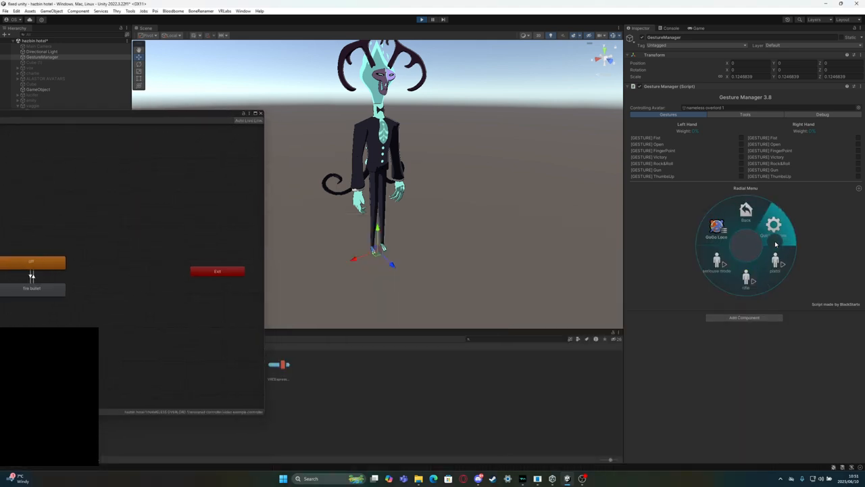
pyautogui.click(775, 264)
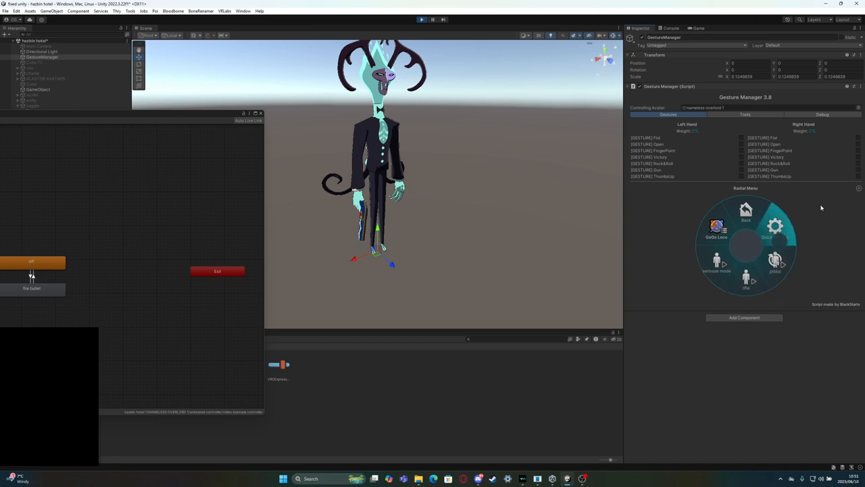
pyautogui.click(859, 138)
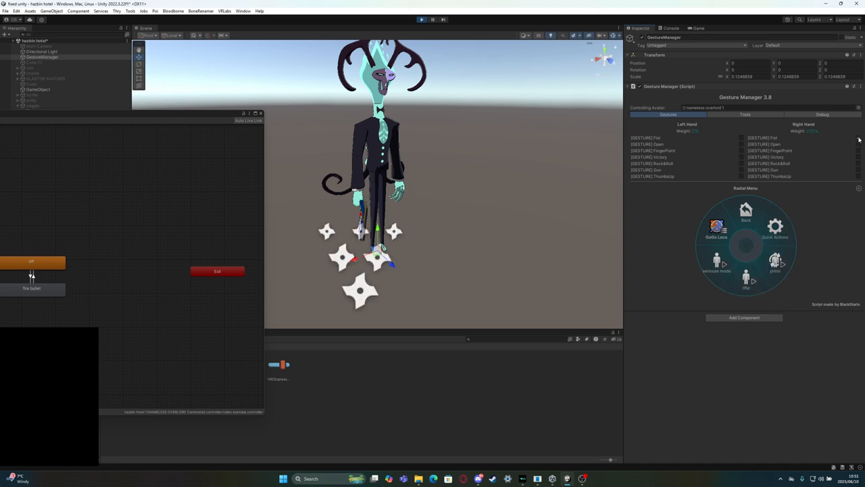
pyautogui.click(858, 140)
pyautogui.click(859, 139)
pyautogui.click(859, 140)
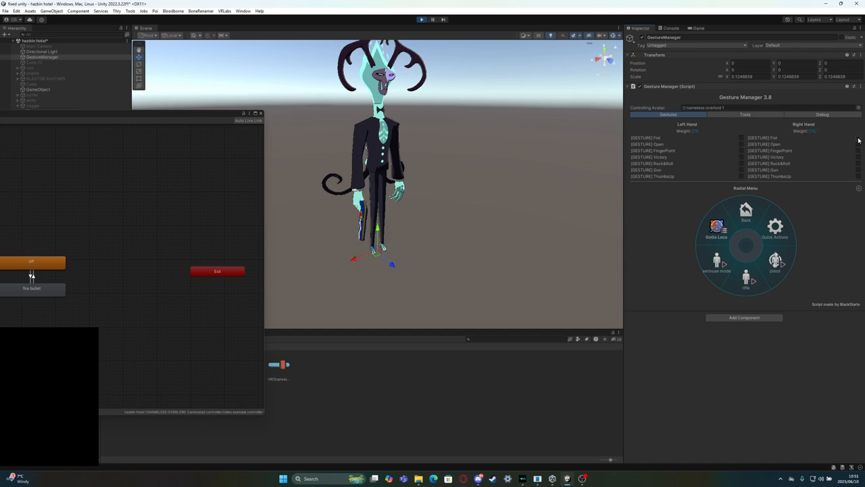
pyautogui.click(858, 139)
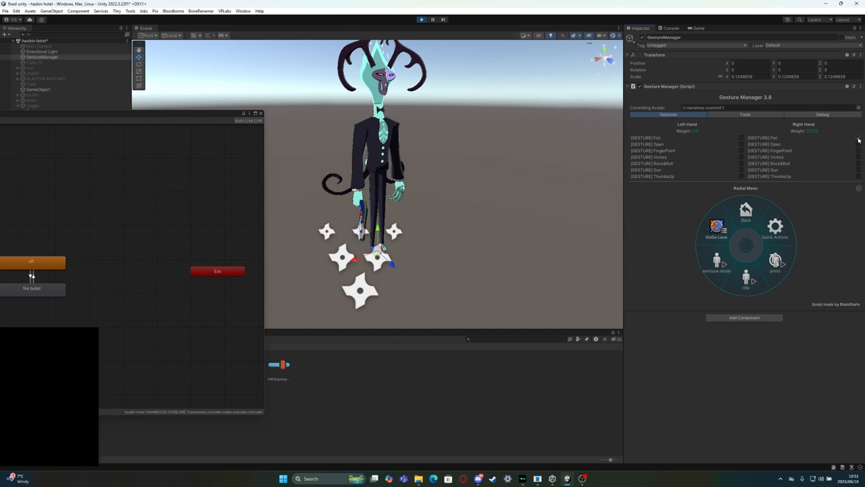
pyautogui.click(858, 139)
pyautogui.click(859, 139)
pyautogui.click(859, 139)
pyautogui.click(858, 140)
# Dock the Animator window back beside the Scene view and leave play mode with nothing selected
pyautogui.moveTo(145, 115); pyautogui.dragTo(492, 104)
pyautogui.moveTo(267, 118); pyautogui.dragTo(170, 38)
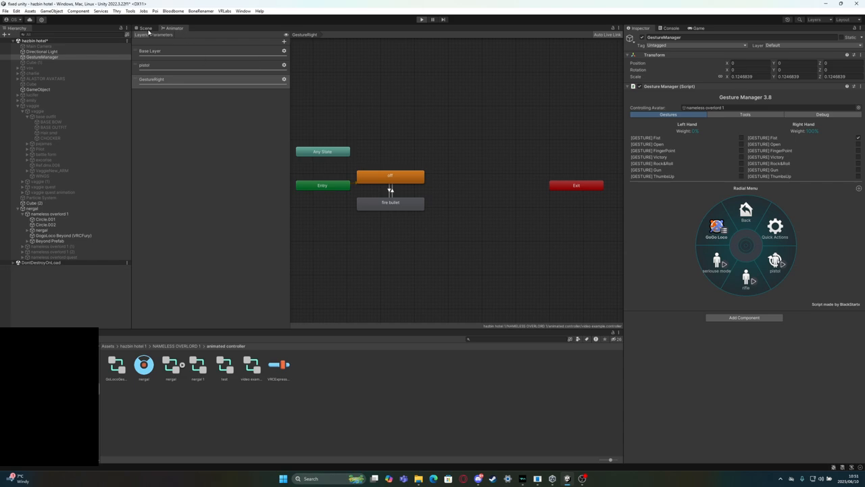
pyautogui.click(146, 28)
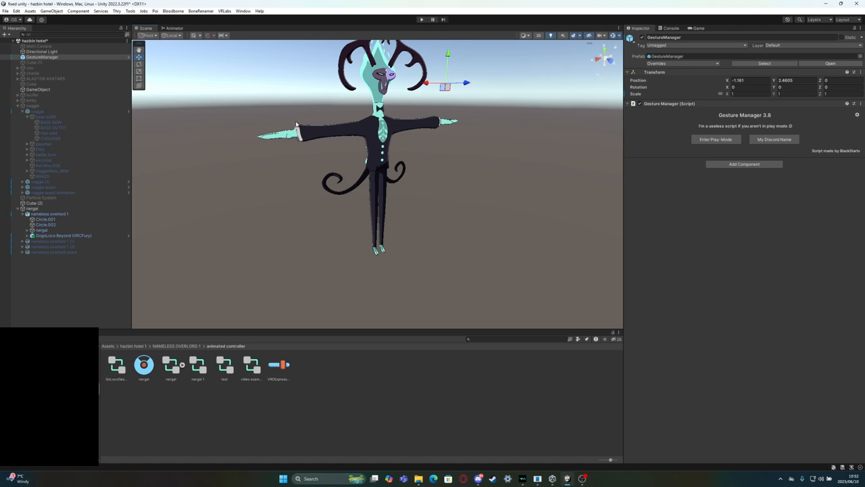
pyautogui.click(300, 84)
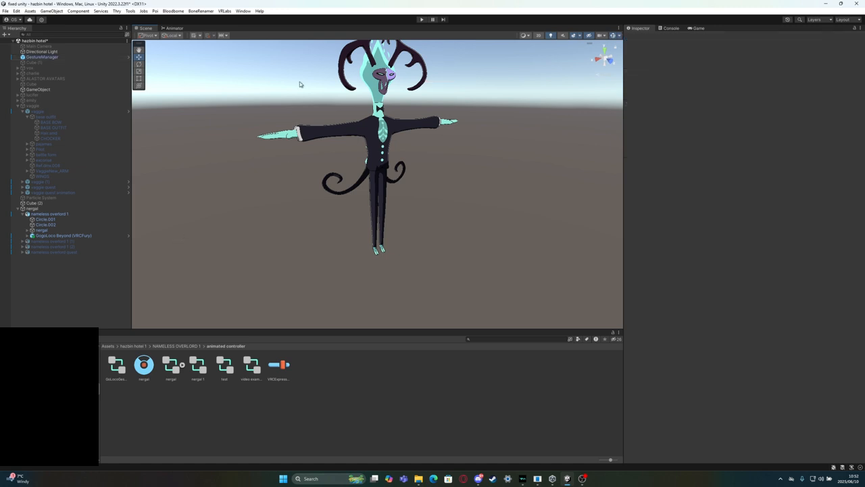